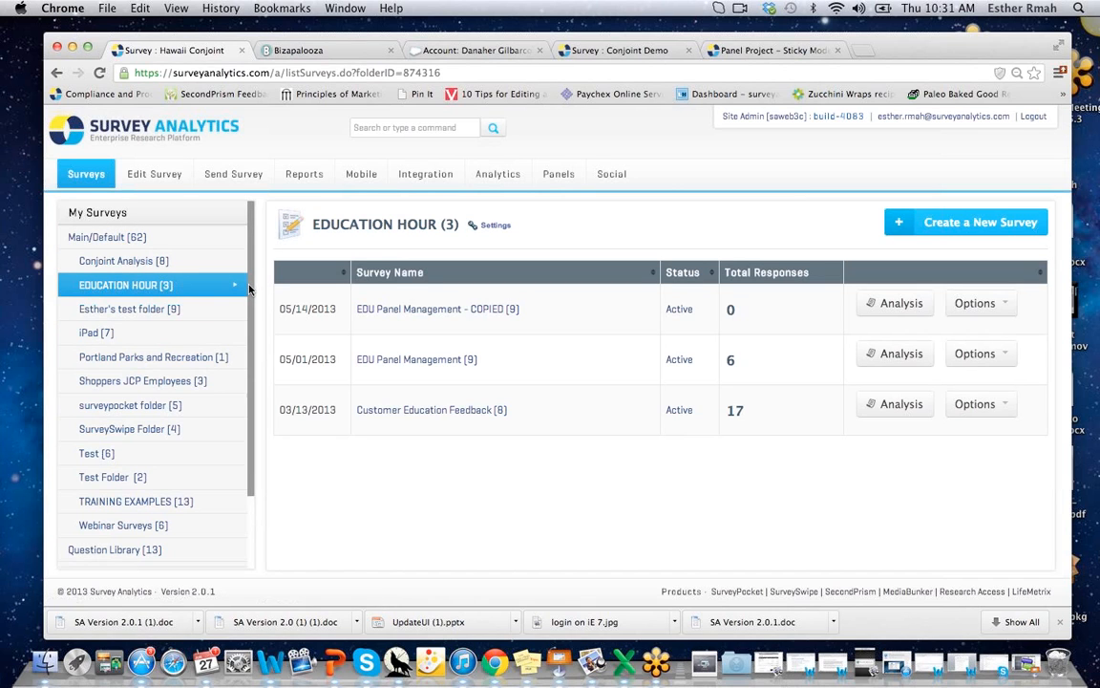
Browse the Question Library, then search 'custom' and open the custom variable quotas survey.
scroll(247, 287, "down", 3)
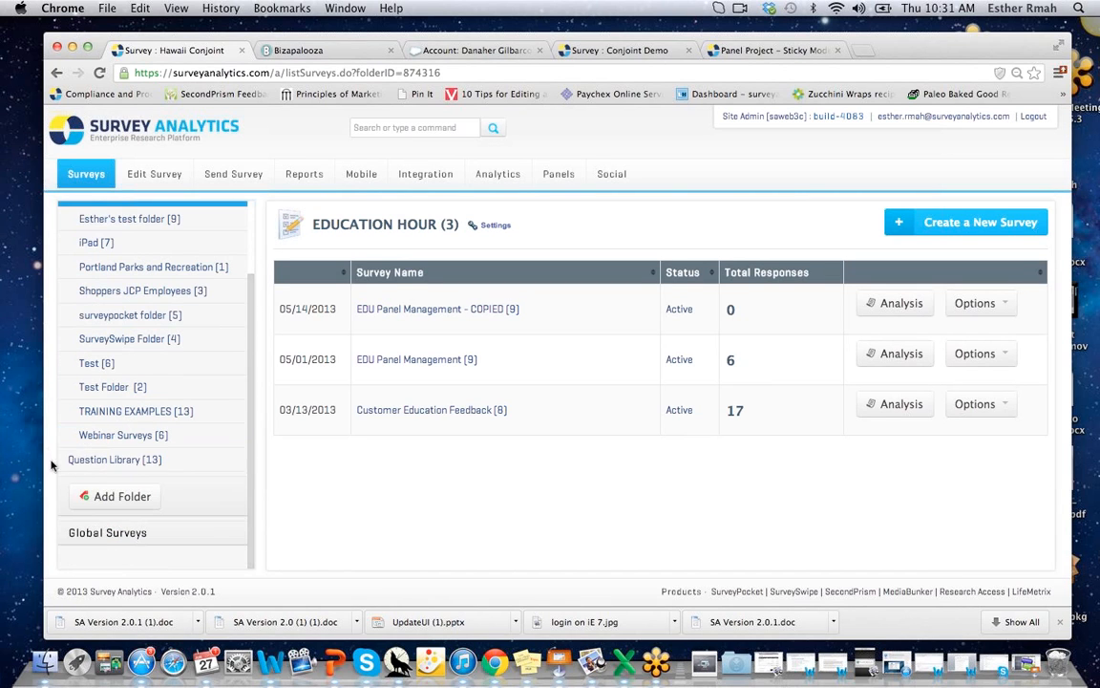
left_click(91, 462)
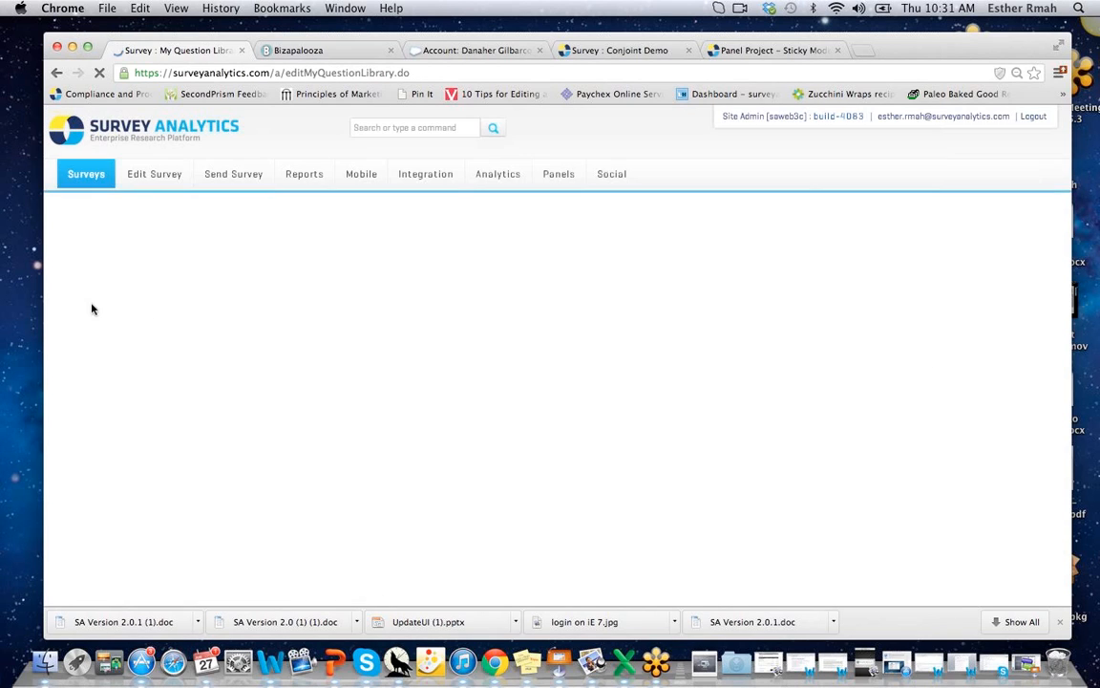
left_click(380, 131)
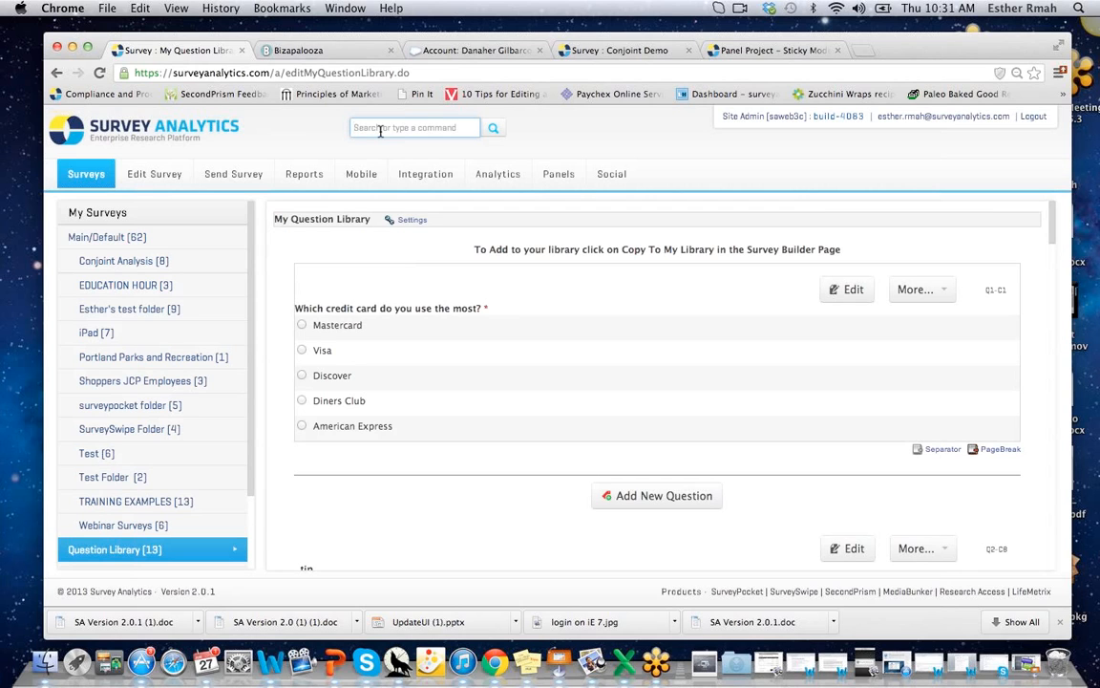
type("custom")
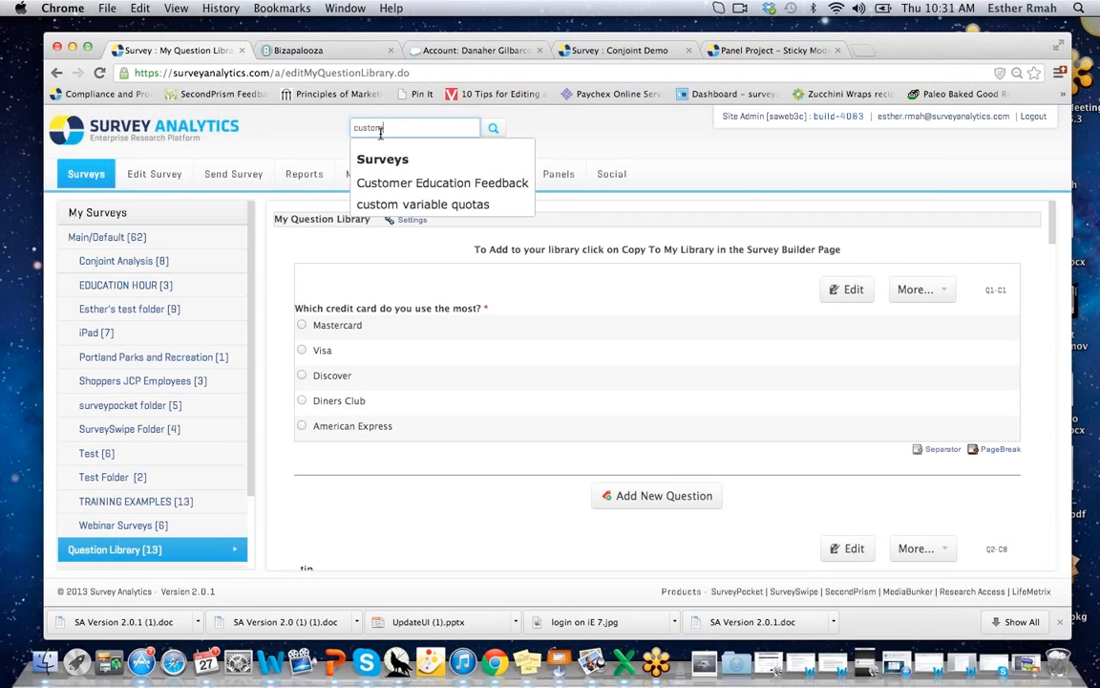
left_click(420, 206)
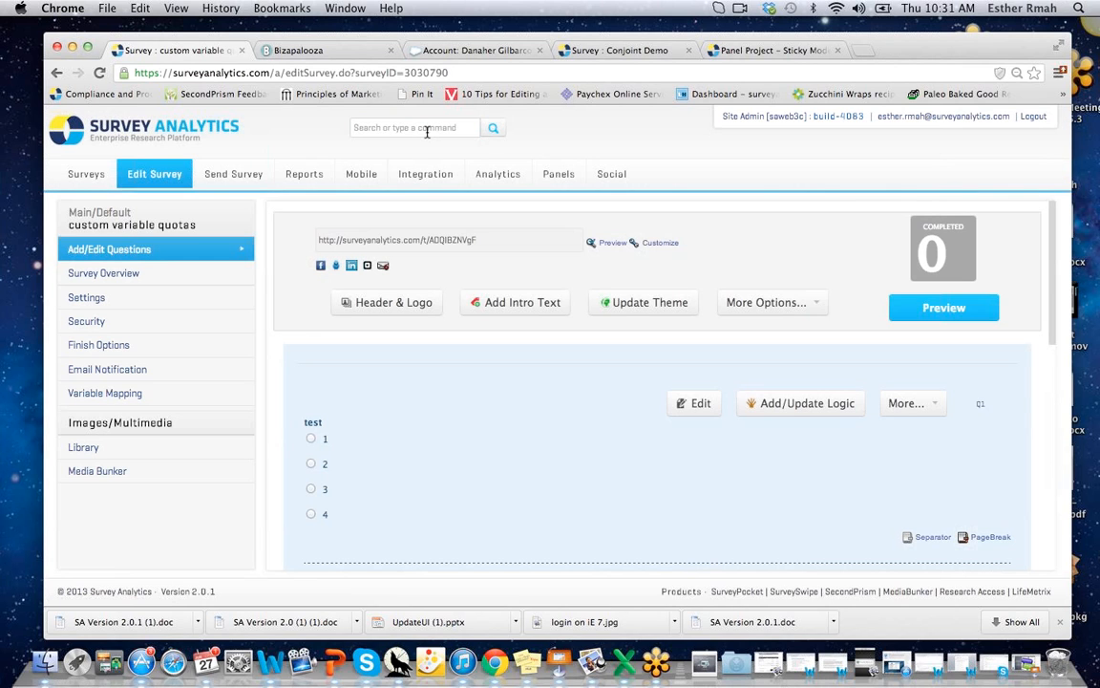
Search 'cust' and open the Customer Education Feedback survey, which has 14 completed responses.
left_click(427, 130)
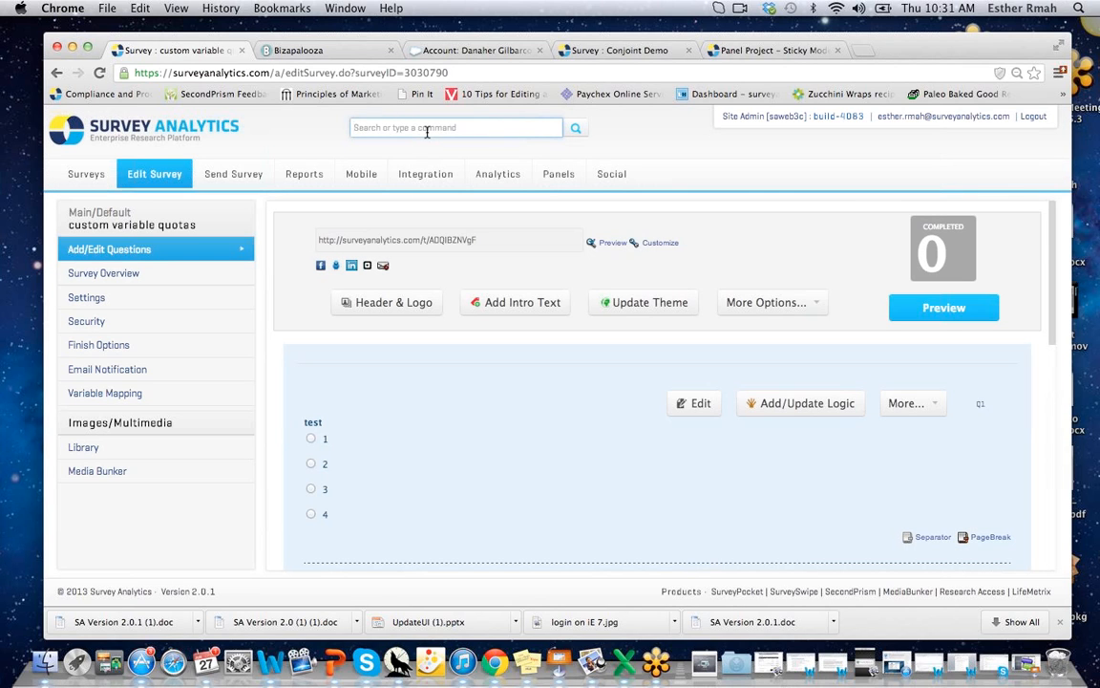
type("cust")
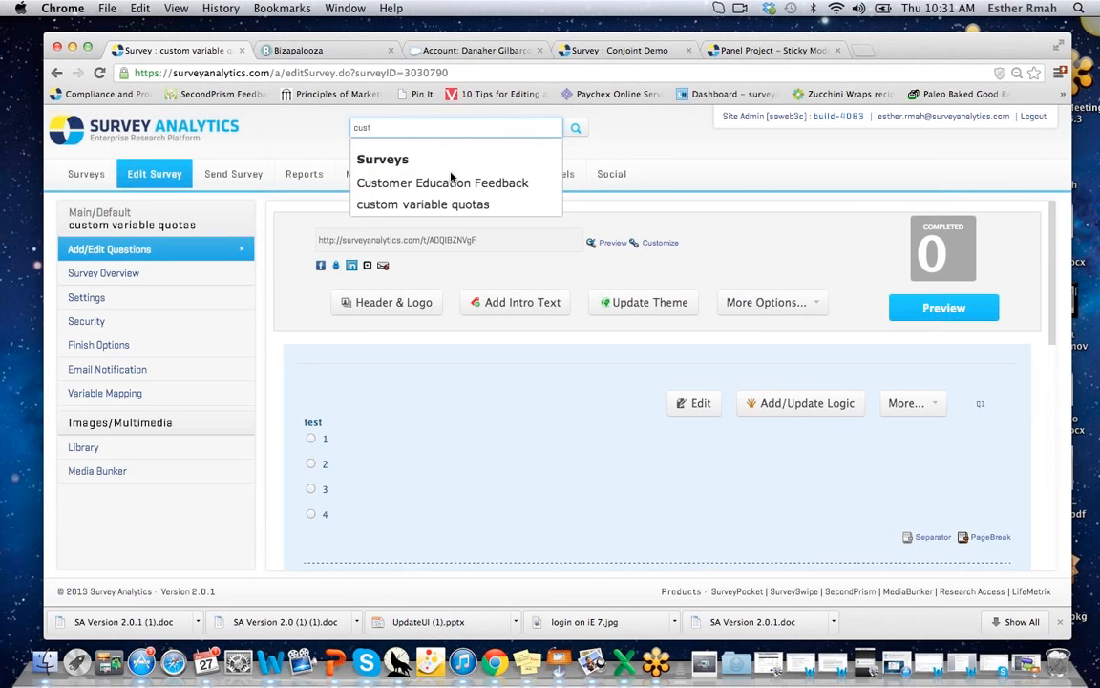
left_click(453, 184)
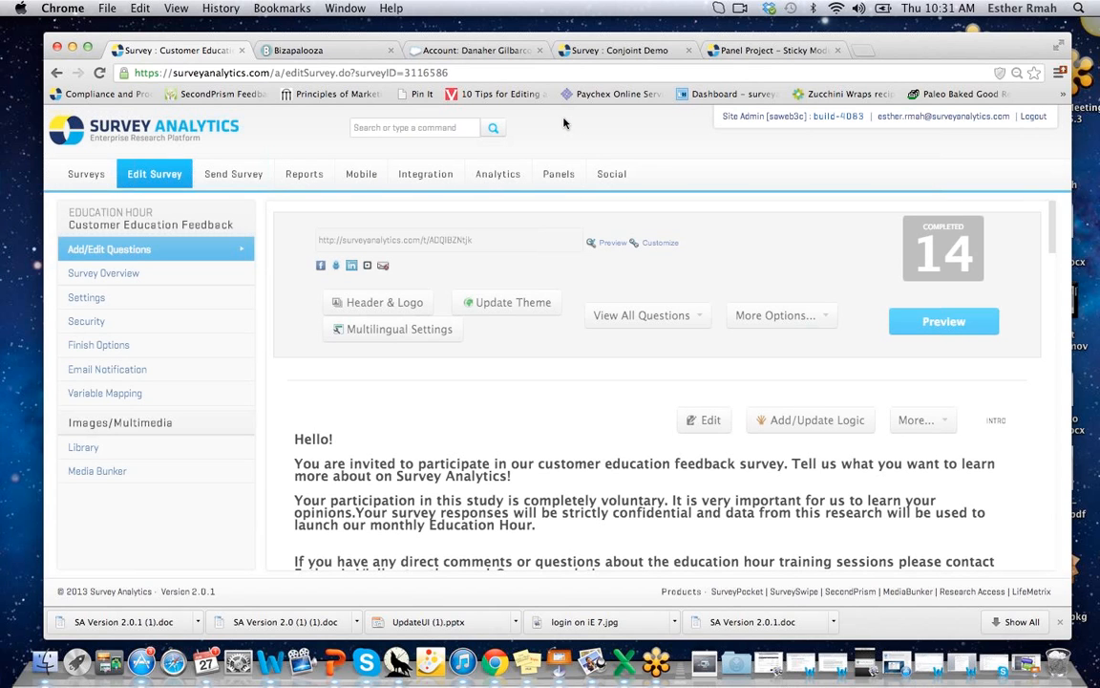
left_click(401, 127)
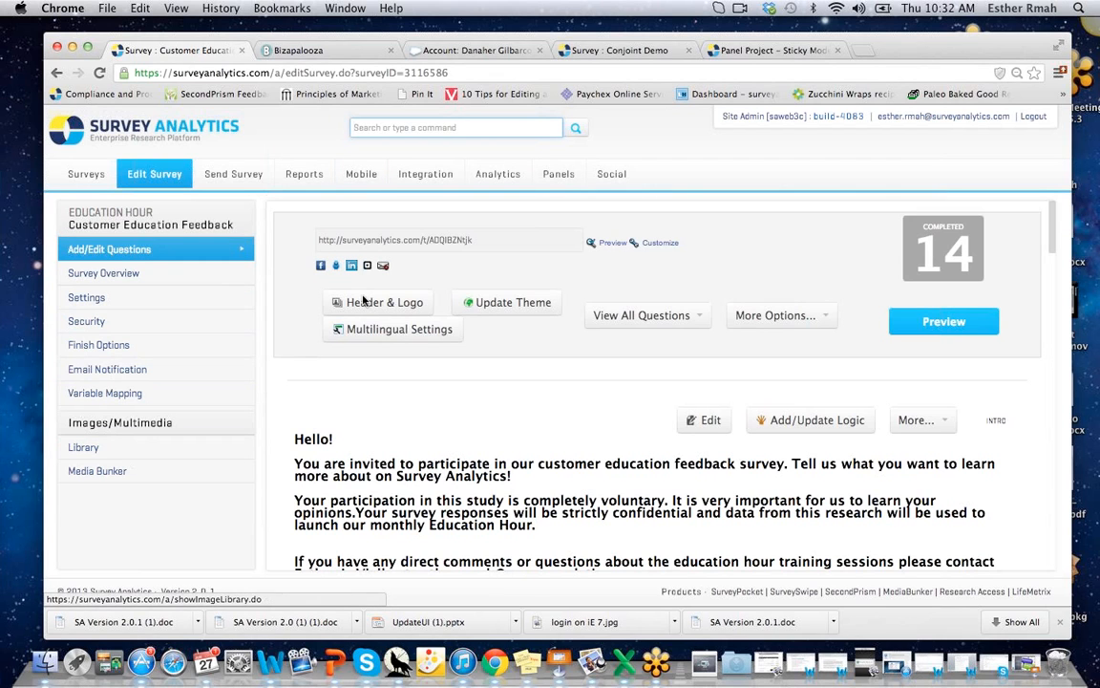
left_click(80, 180)
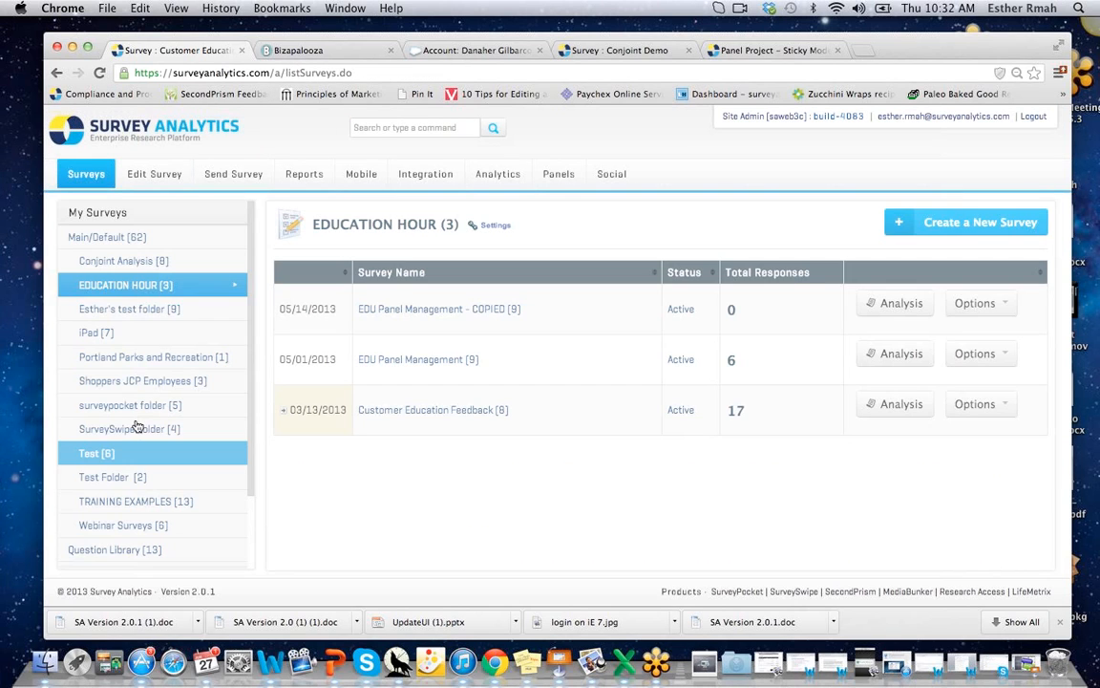
left_click(417, 128)
type("cu")
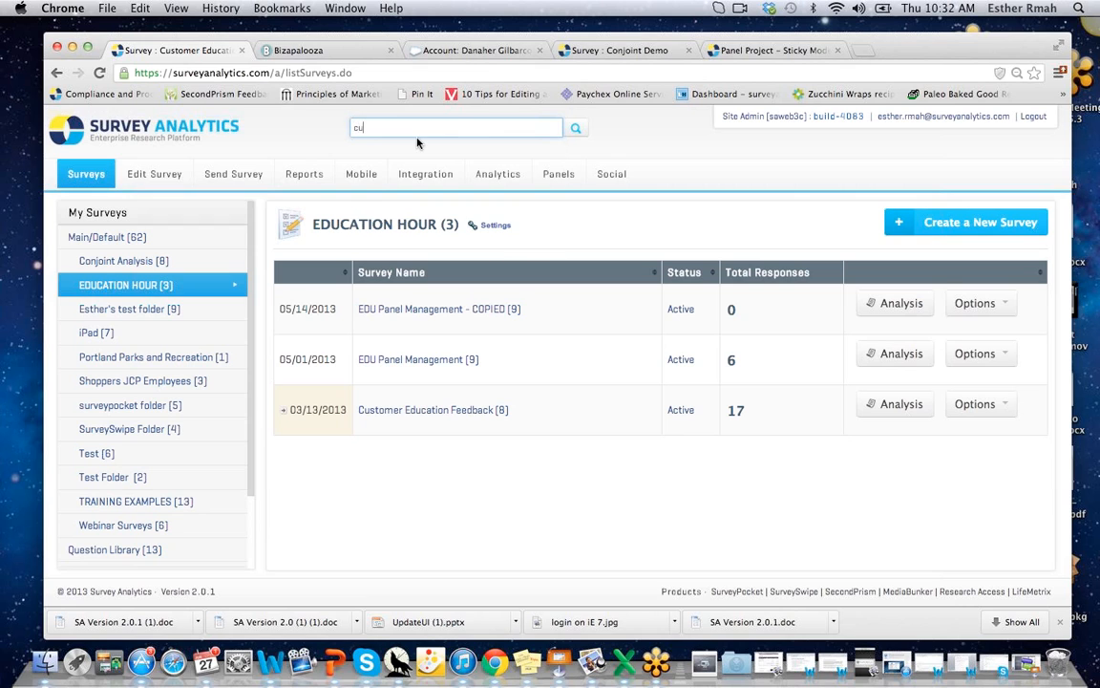
type("stom variab")
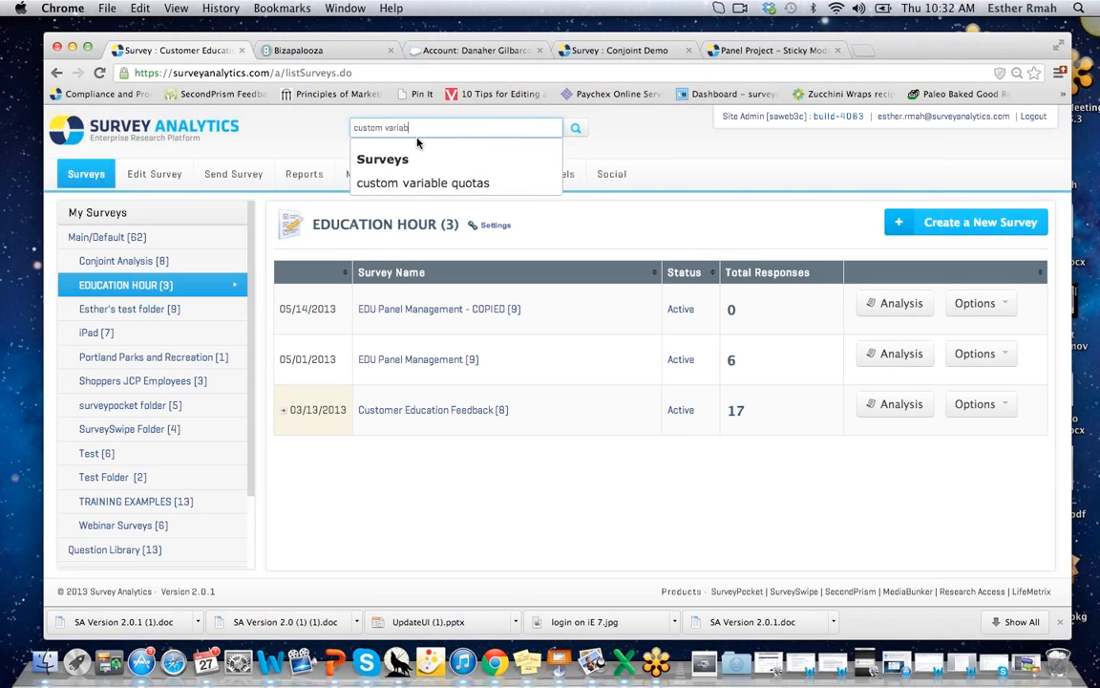
type("les")
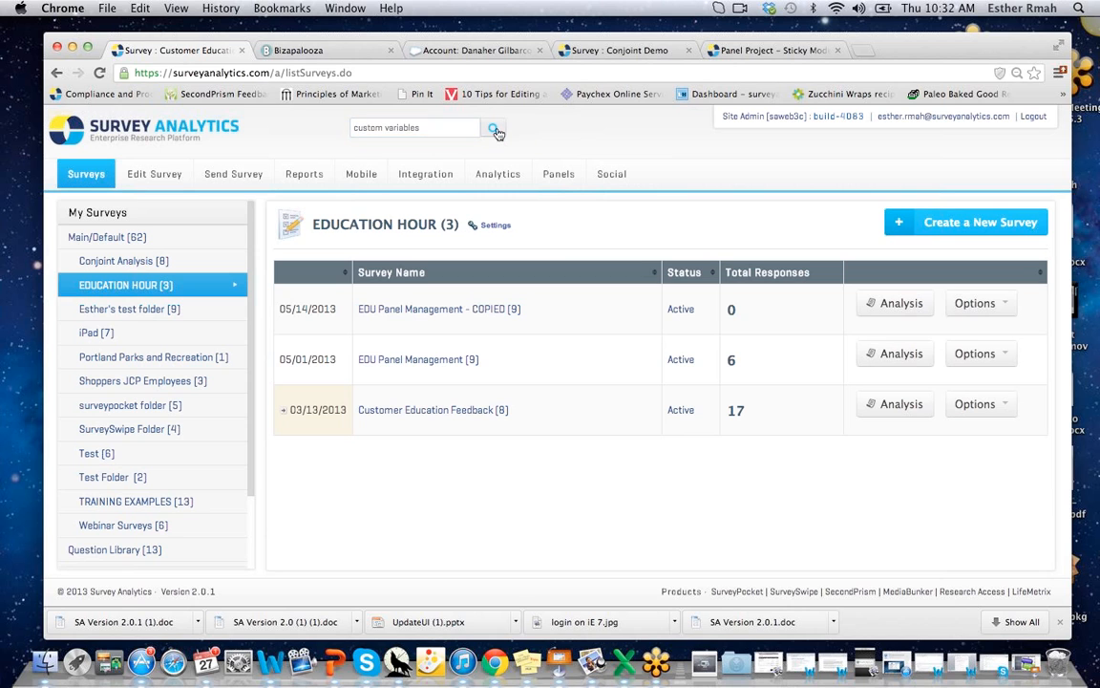
left_click(494, 130)
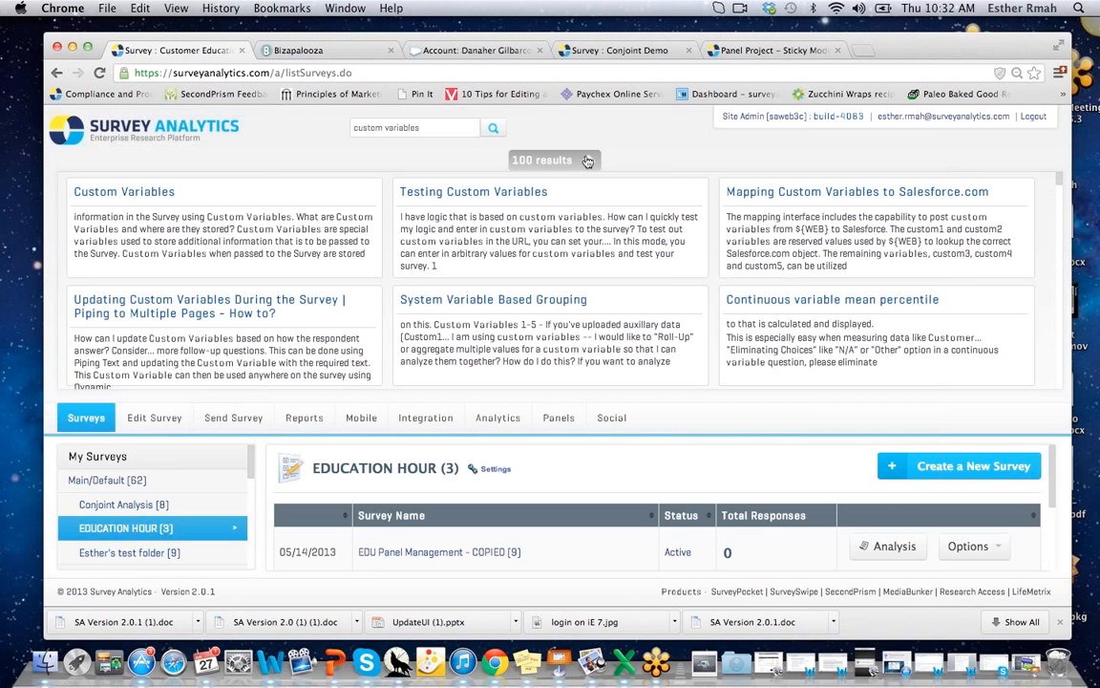
left_click(587, 161)
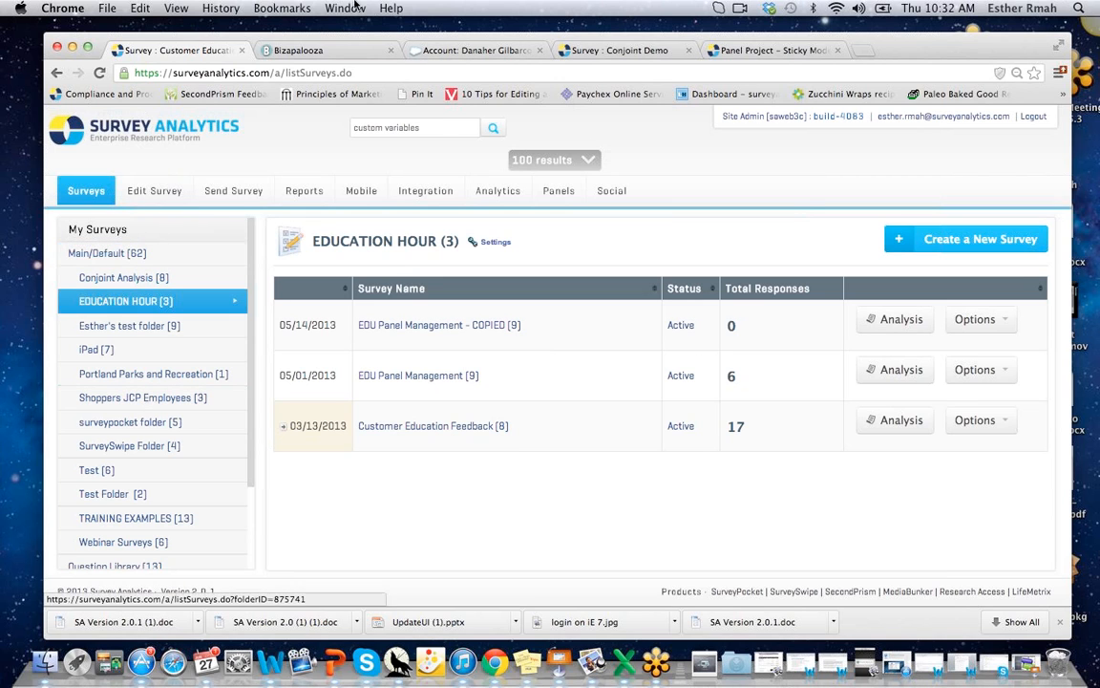
left_click(441, 127)
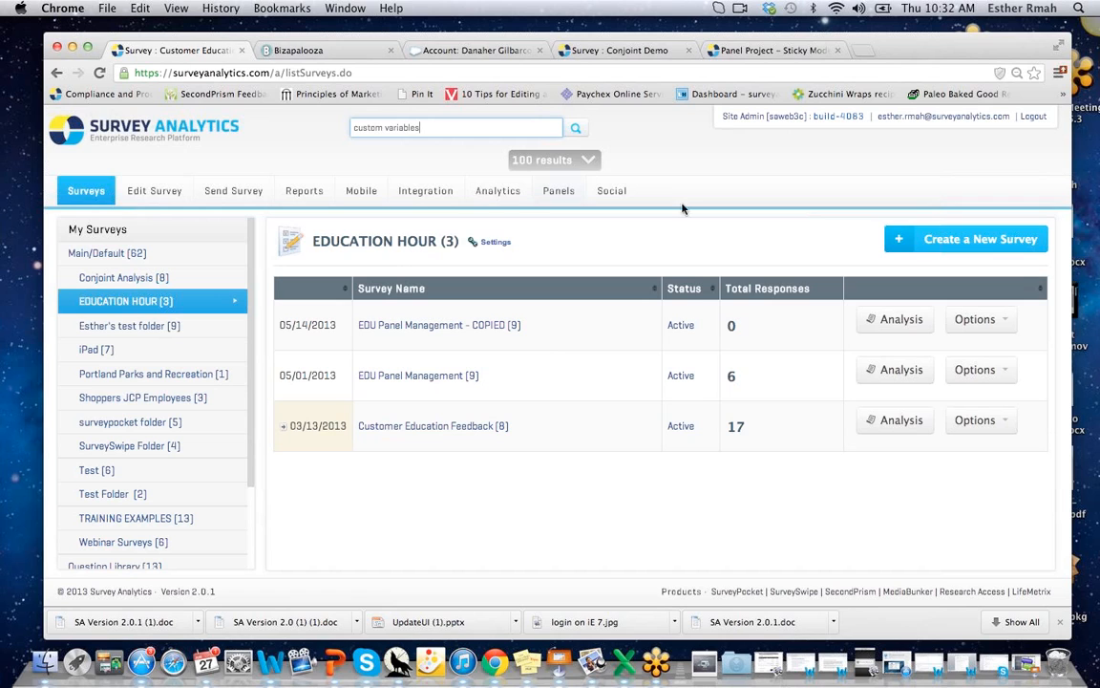
left_click(692, 163)
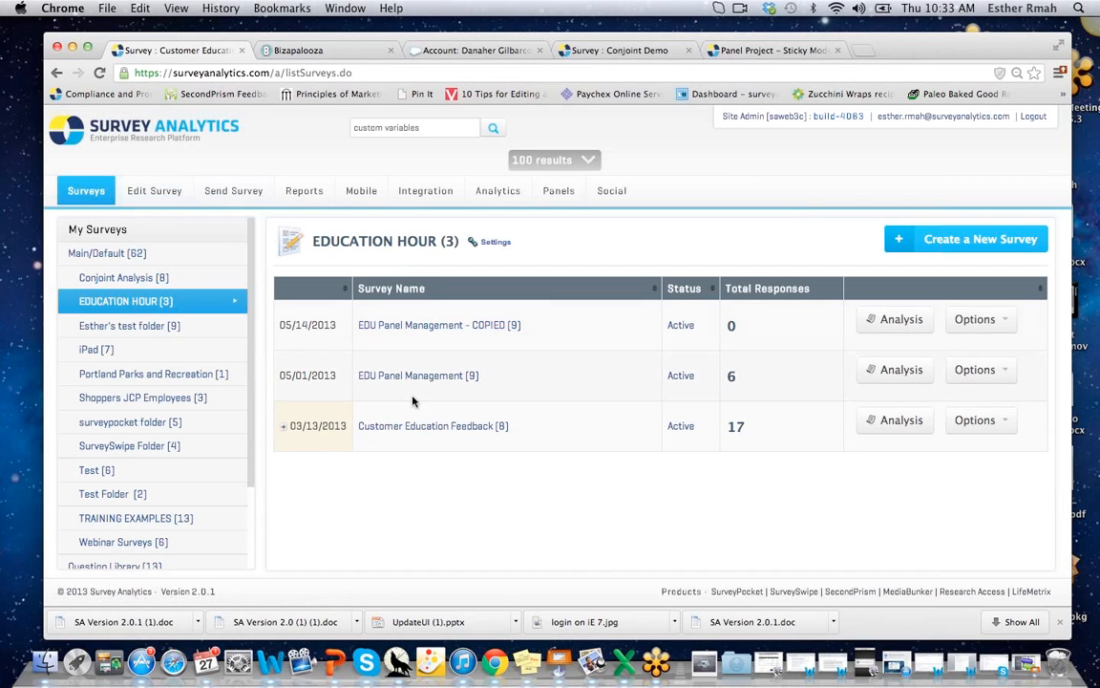
left_click(476, 422)
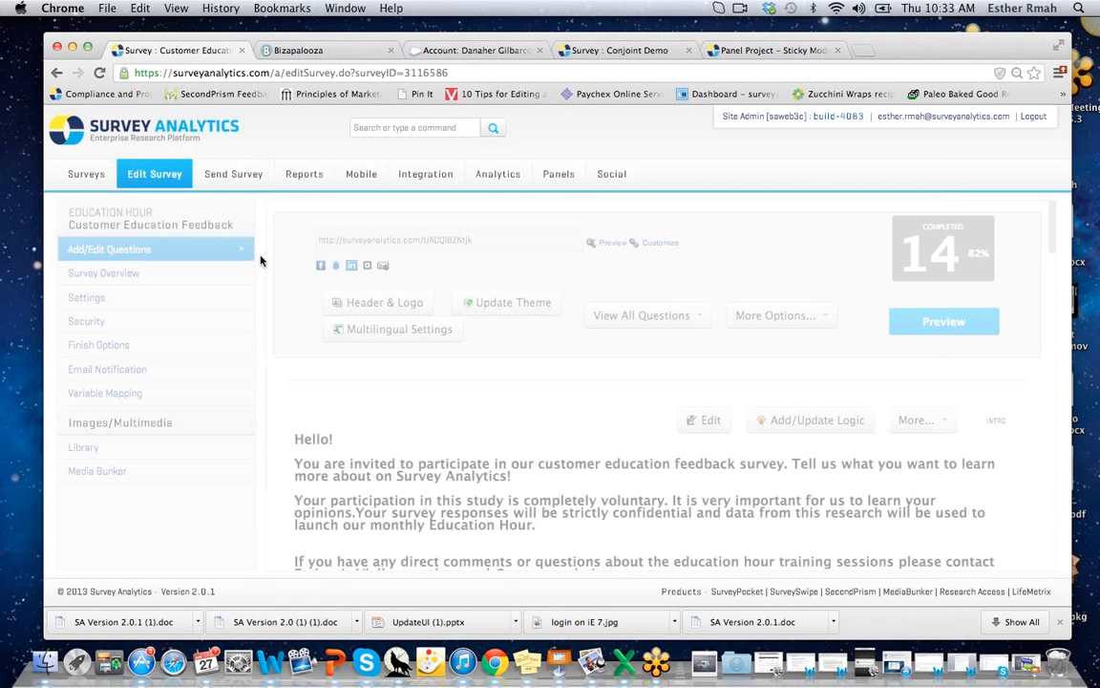
Show the Survey Overview and tick the header checkbox to select every question.
left_click(95, 276)
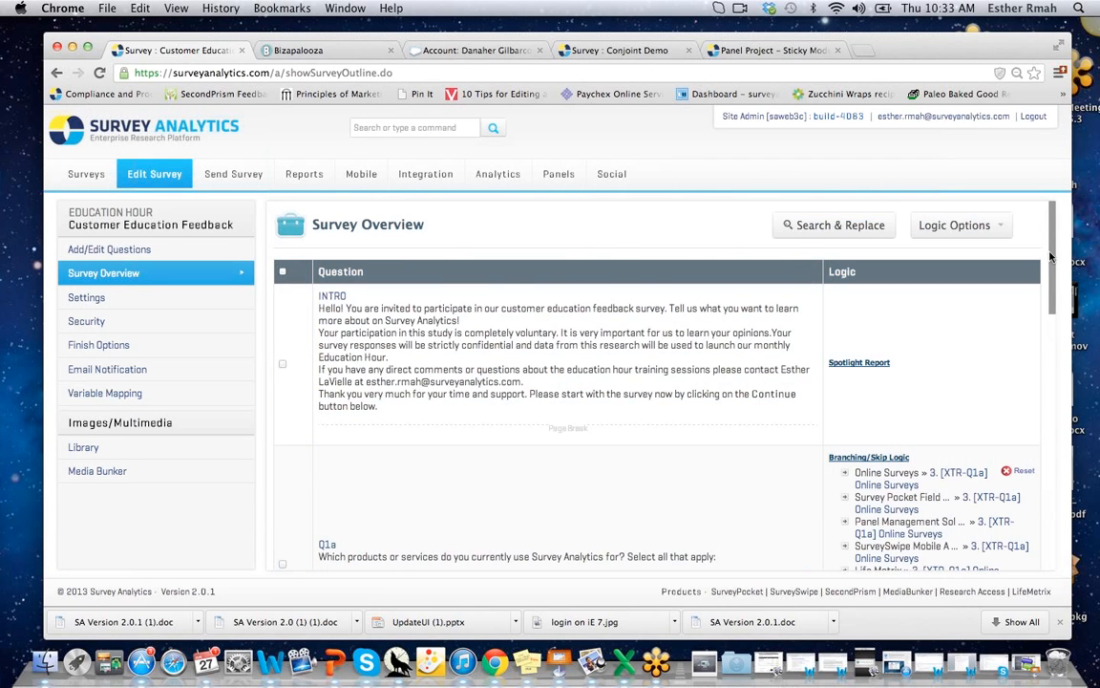
mouse_move(1050, 256)
left_mouse_down()
mouse_move(1056, 426)
mouse_move(1050, 238)
left_mouse_up()
left_click(282, 272)
left_click_drag(1053, 278, 1058, 570)
Review the Update Selected Questions dialog, close it, and bring up the survey's Settings page.
left_click(326, 540)
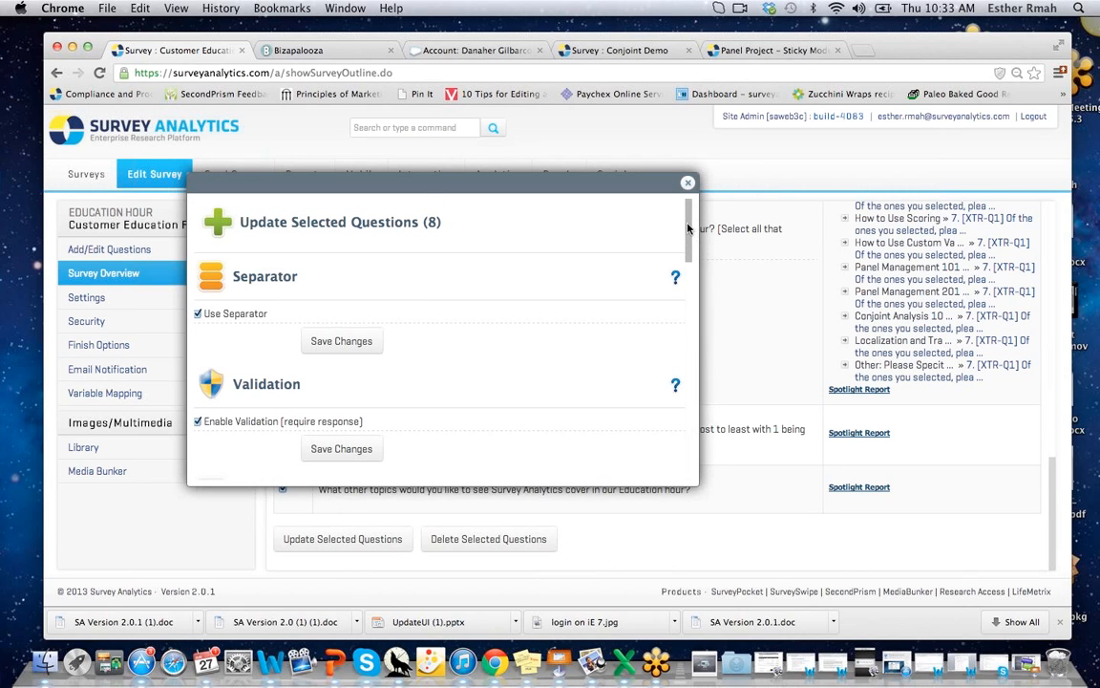
scroll(688, 305, "down", 3)
scroll(688, 304, "down", 10)
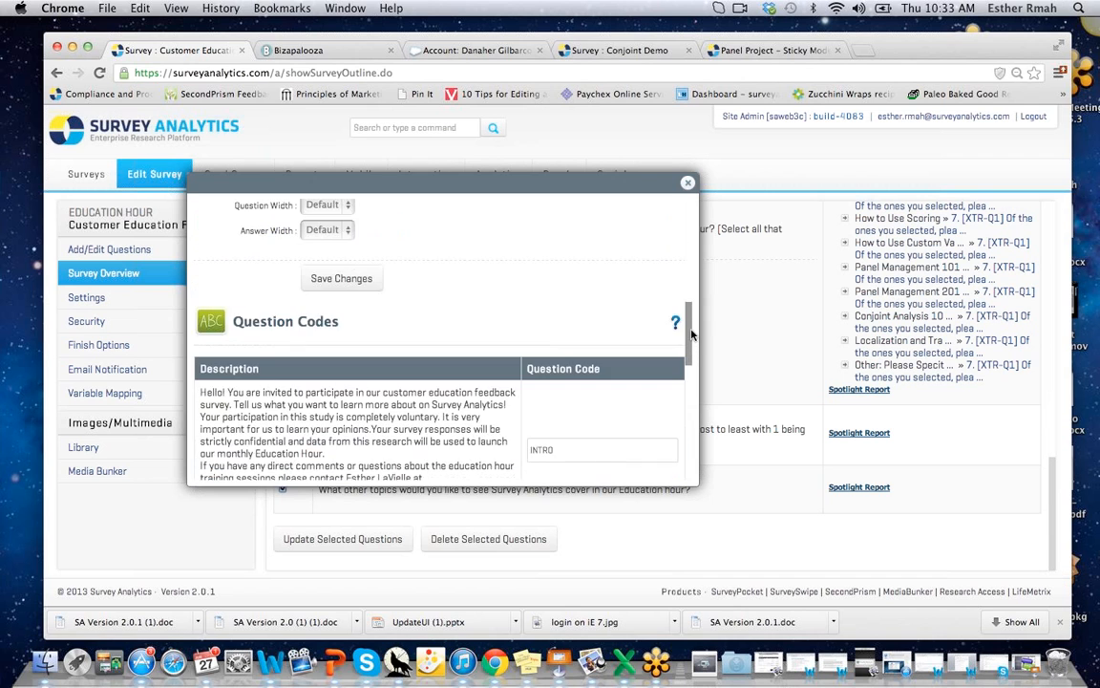
left_click_drag(694, 386, 682, 193)
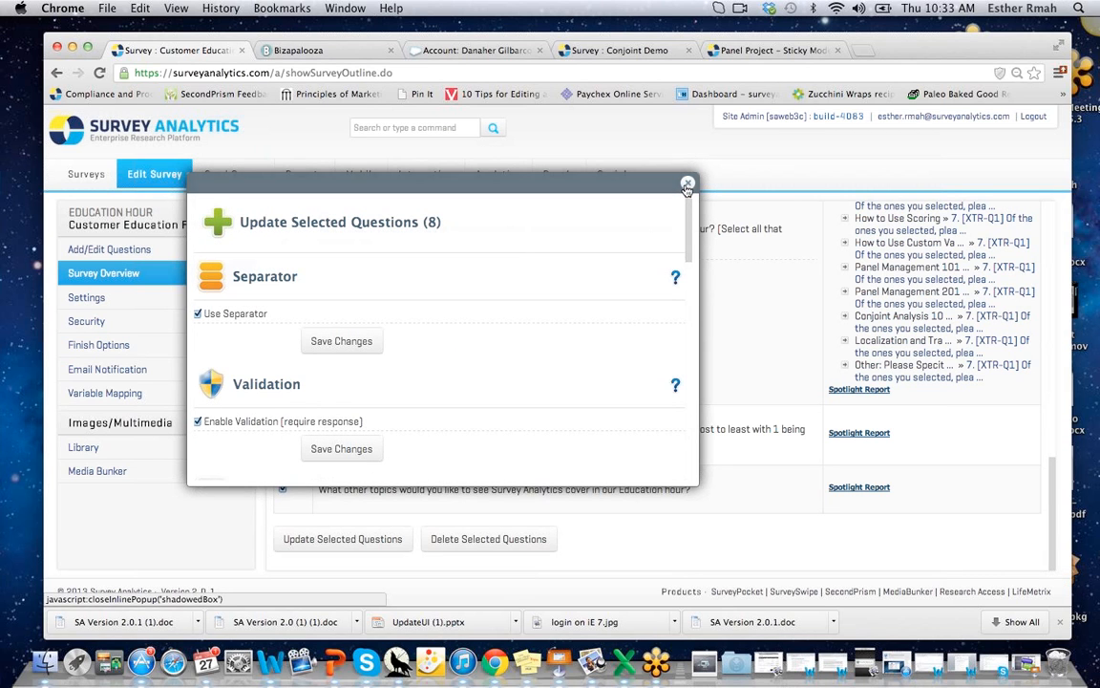
left_click(687, 186)
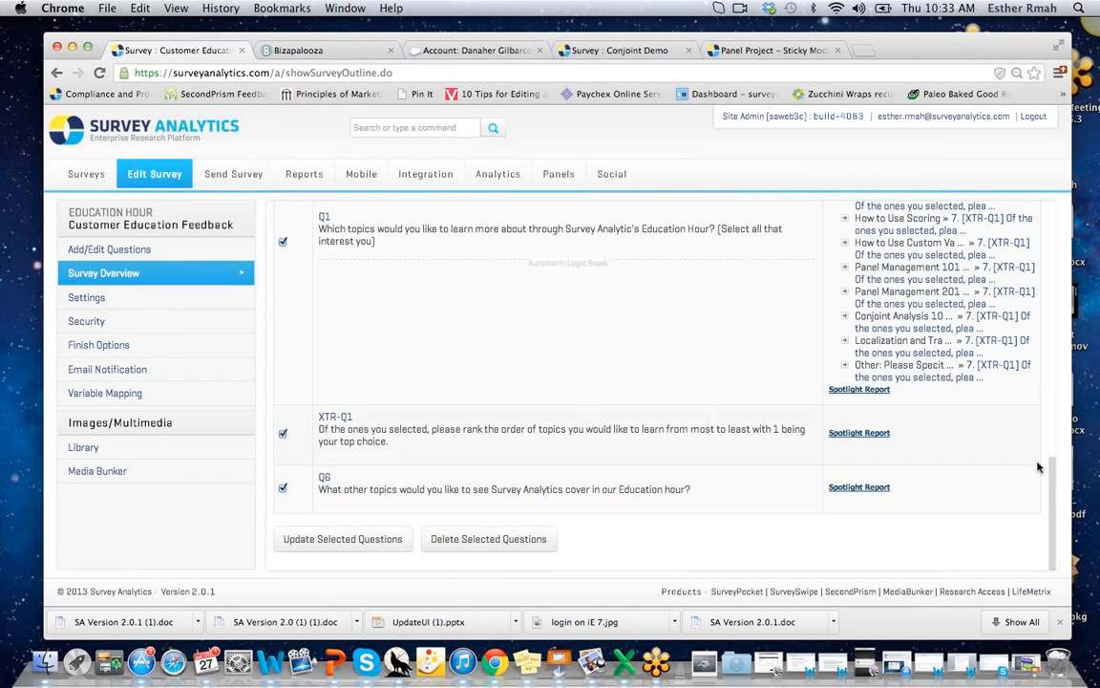
left_click_drag(1052, 464, 1052, 245)
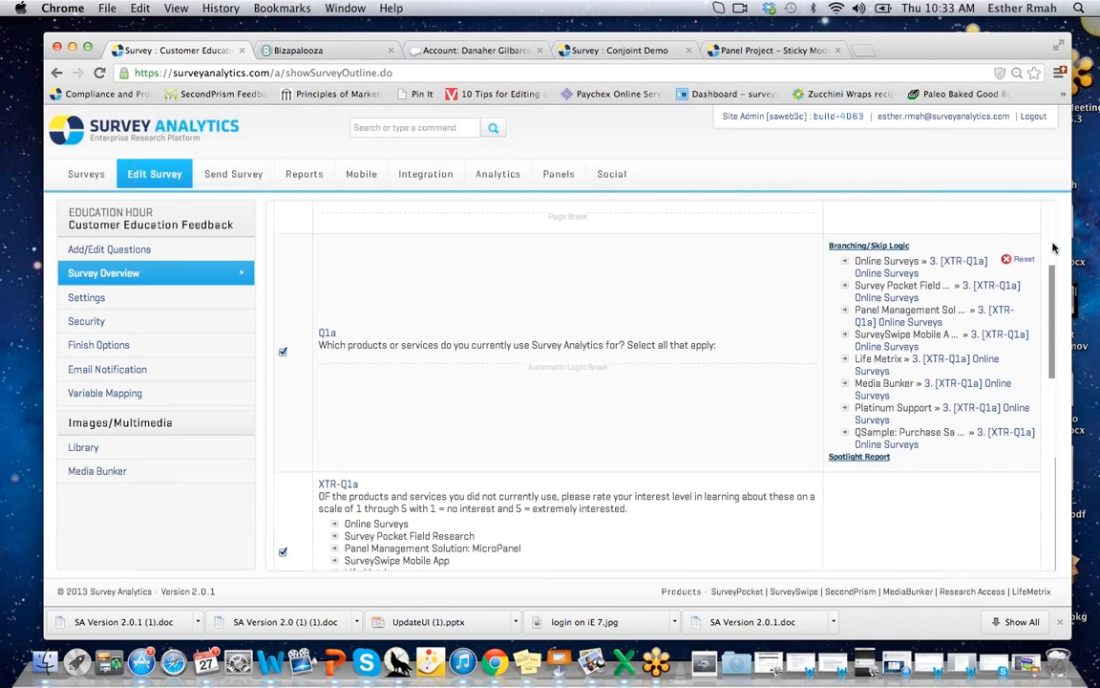
left_click_drag(1052, 133, 1056, 75)
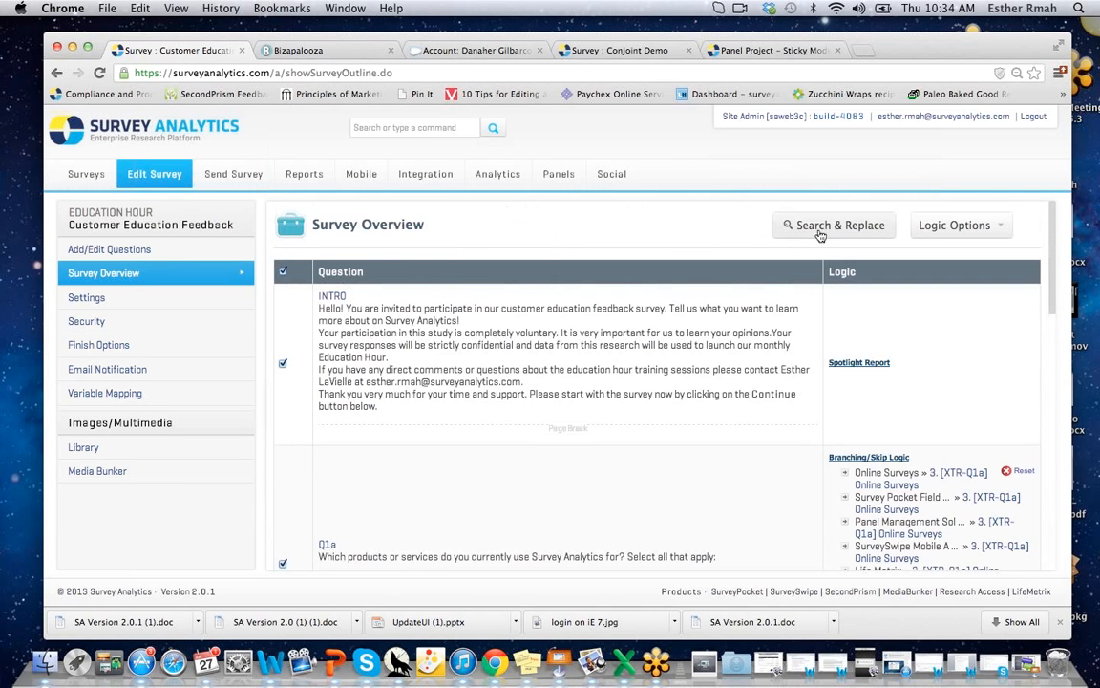
left_click(99, 299)
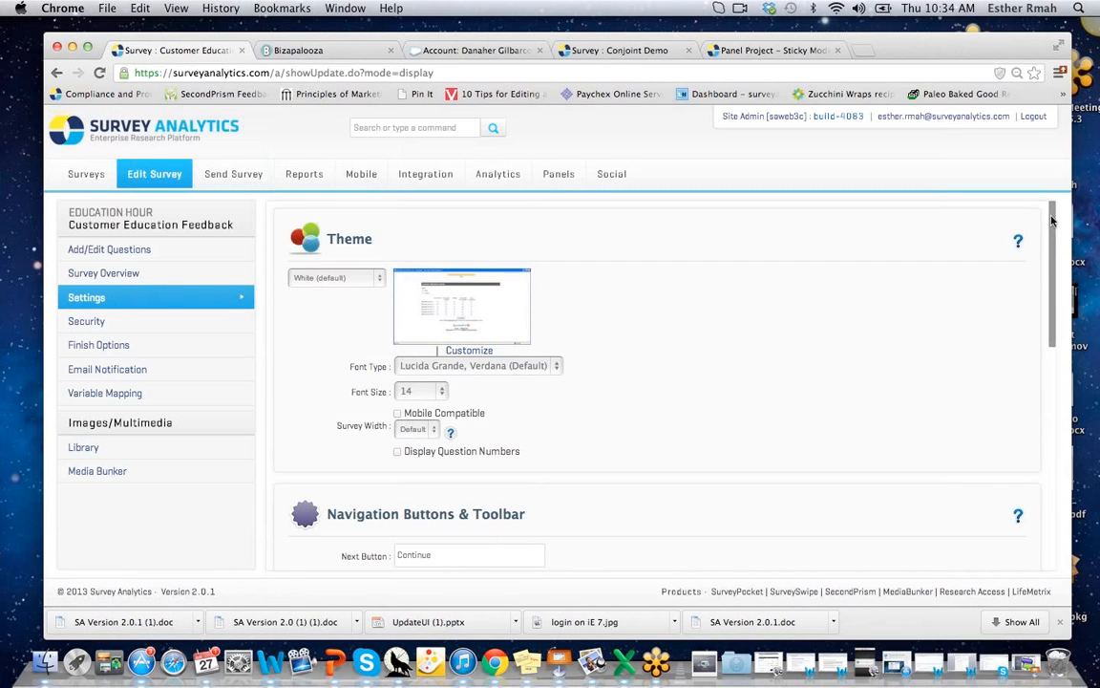
Go to the Customer Education Feedback survey's Security settings page.
left_click_drag(1052, 222, 1051, 542)
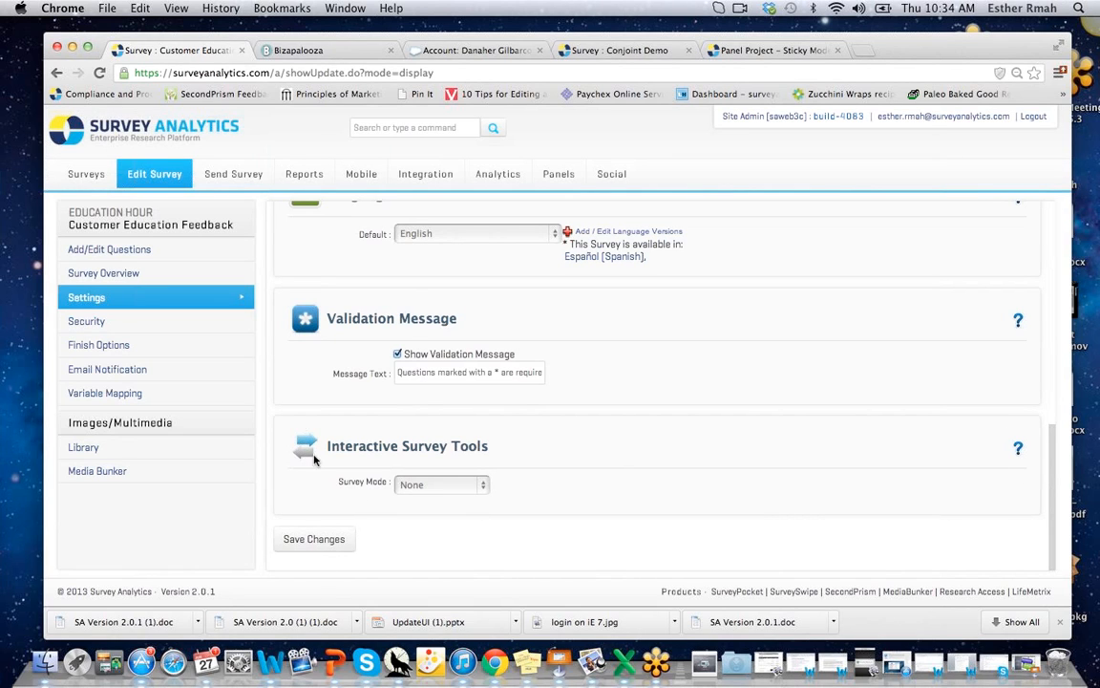
left_click(118, 328)
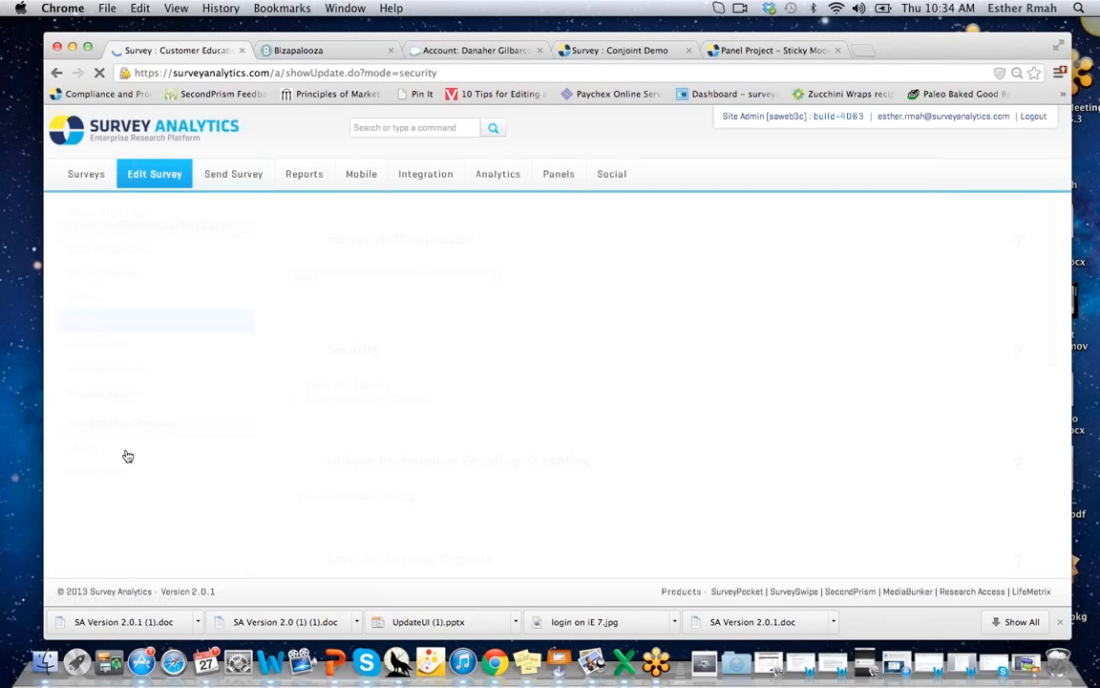
View the survey's Variable Mapping and cancel out of adding a custom mapping.
mouse_move(1052, 217)
left_mouse_down()
mouse_move(1053, 317)
mouse_move(1056, 215)
left_mouse_up()
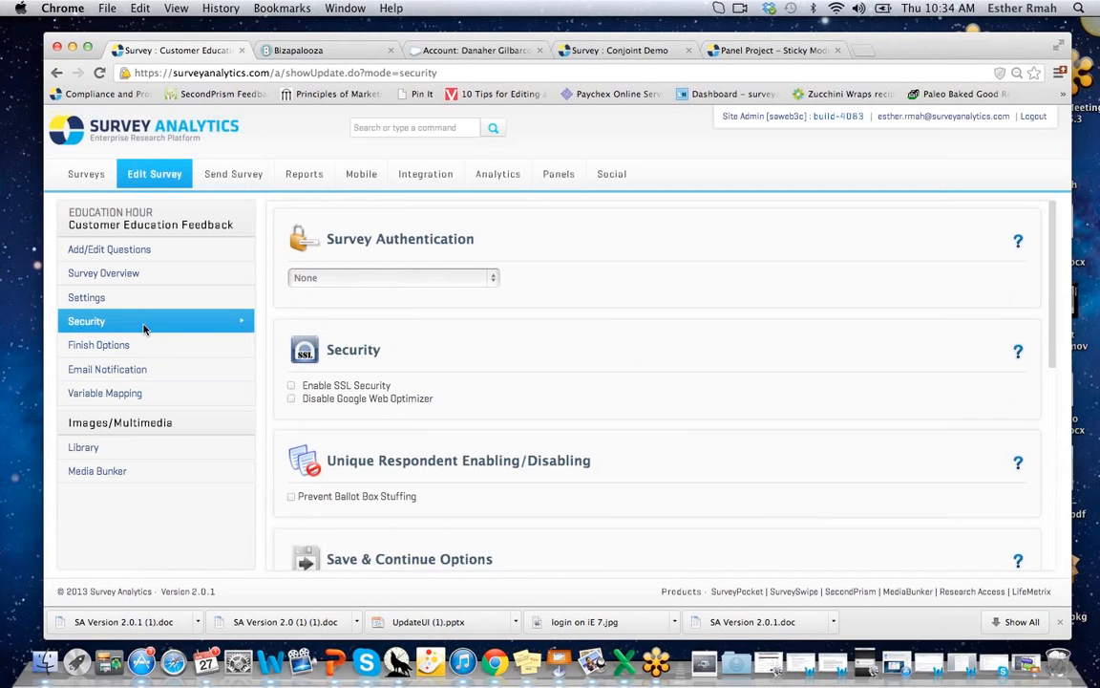
left_click(101, 394)
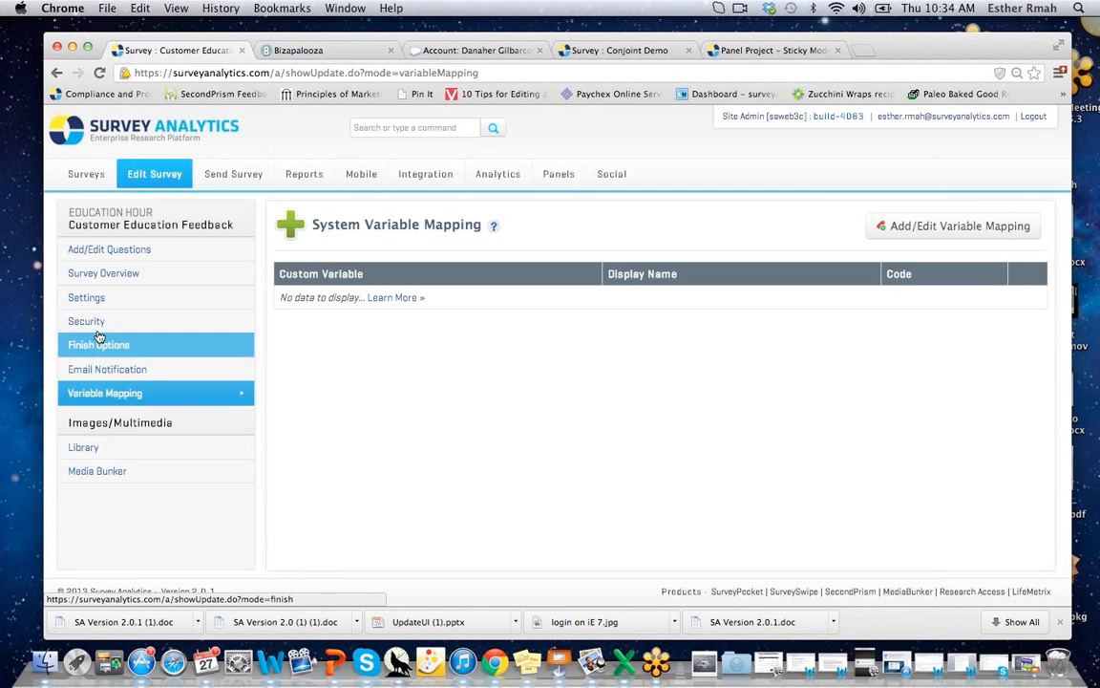
left_click(934, 227)
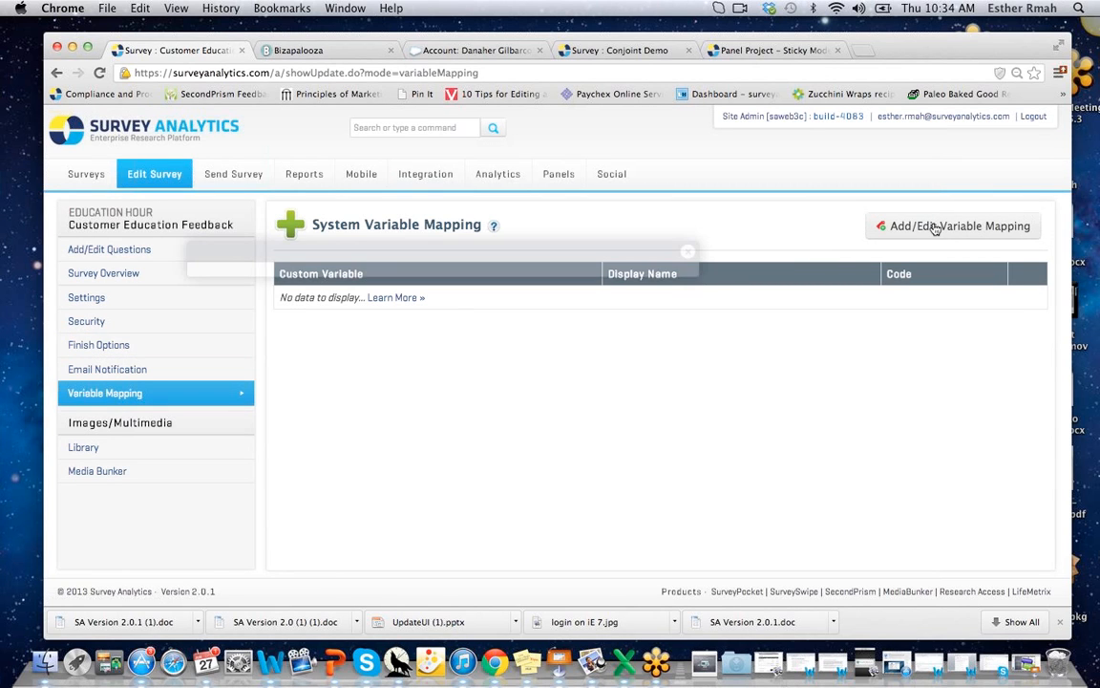
left_click(687, 253)
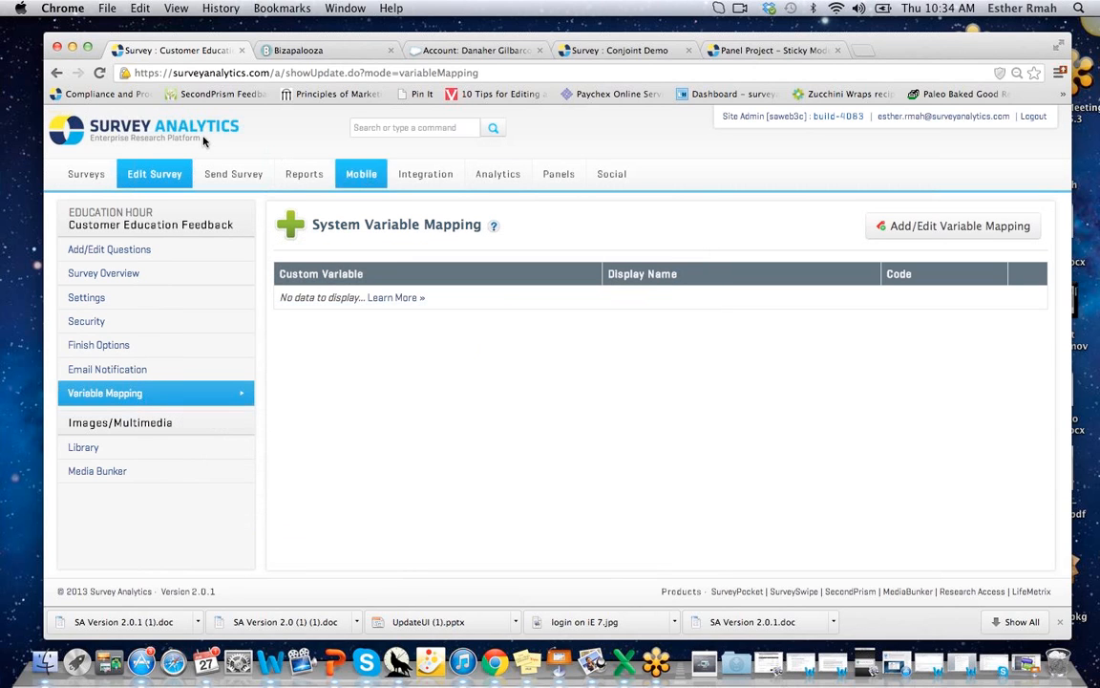
Open Send Reminder scheduling for the Email-List-88 invitation under Sent Items, then close it.
left_click(219, 176)
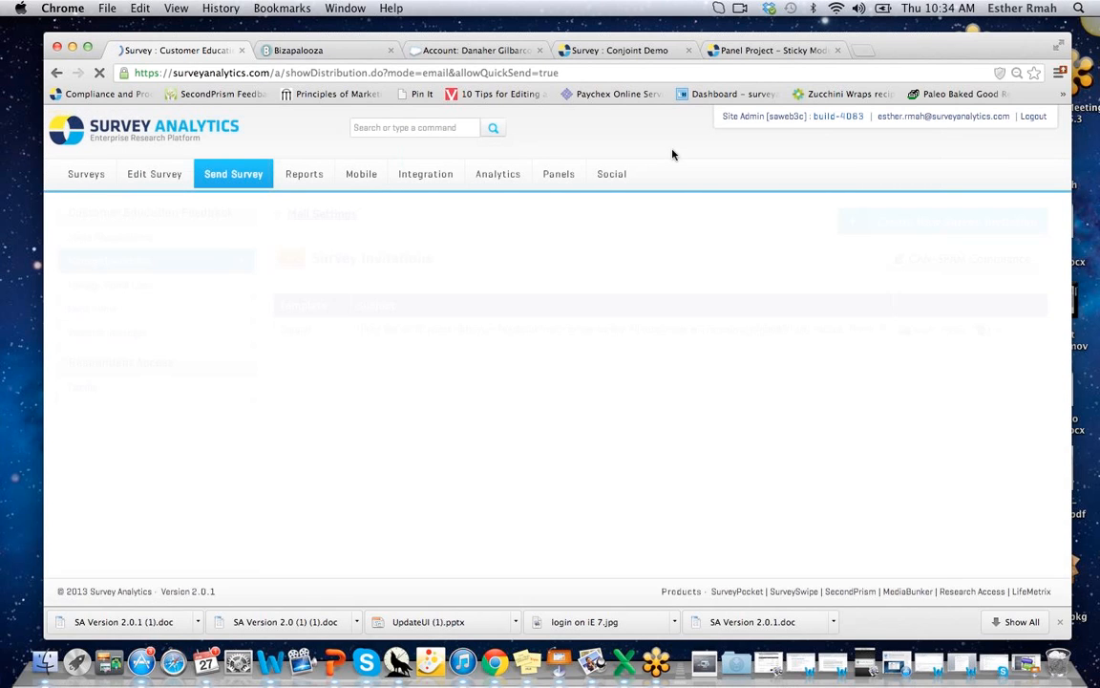
left_click(107, 287)
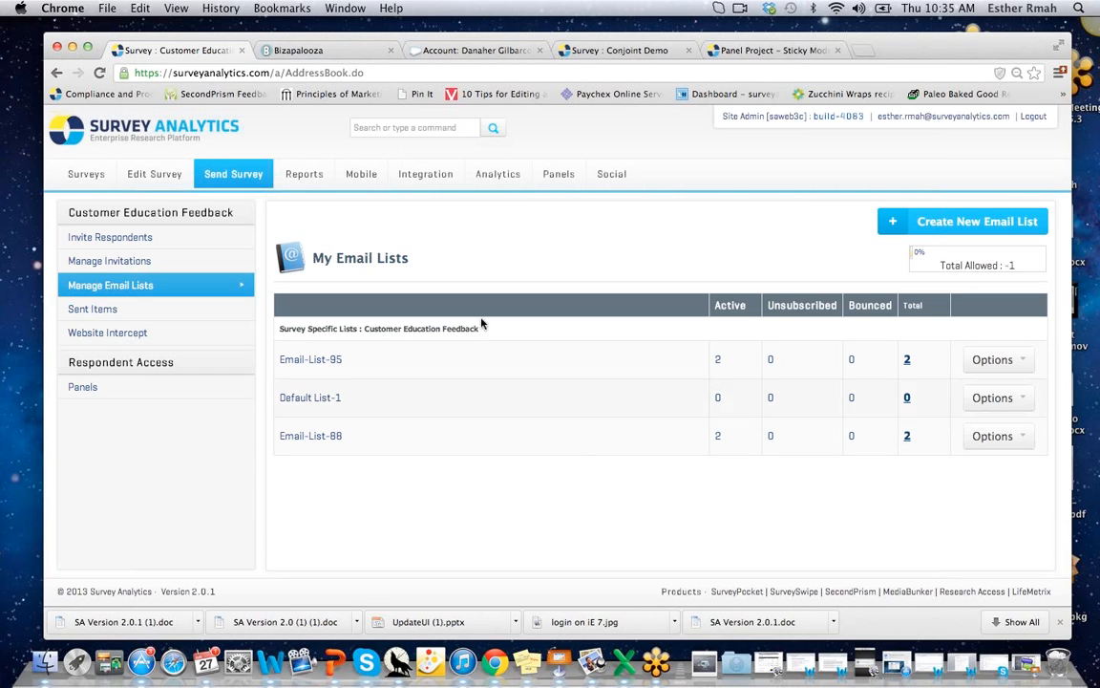
left_click(86, 309)
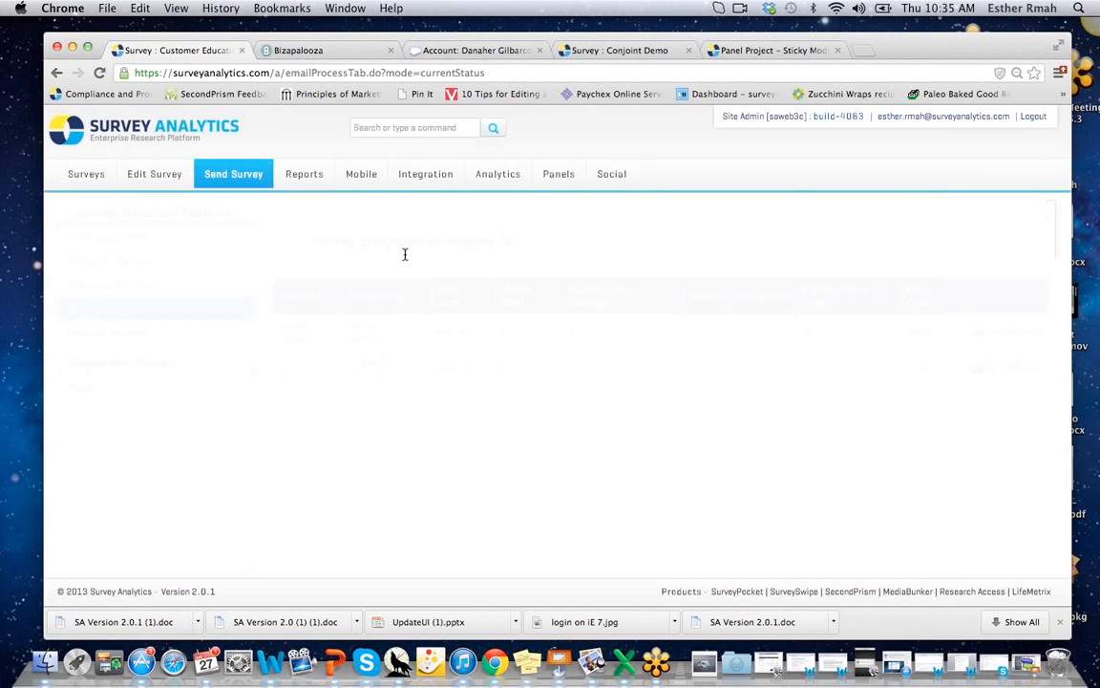
left_click(1010, 332)
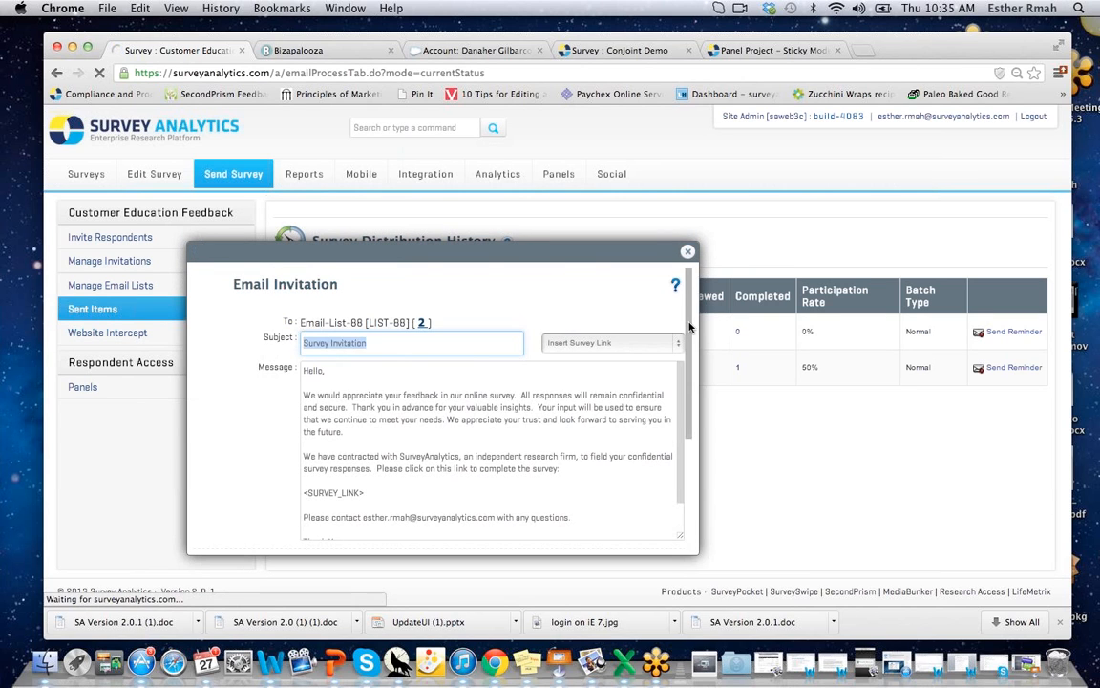
scroll(689, 327, "down", 5)
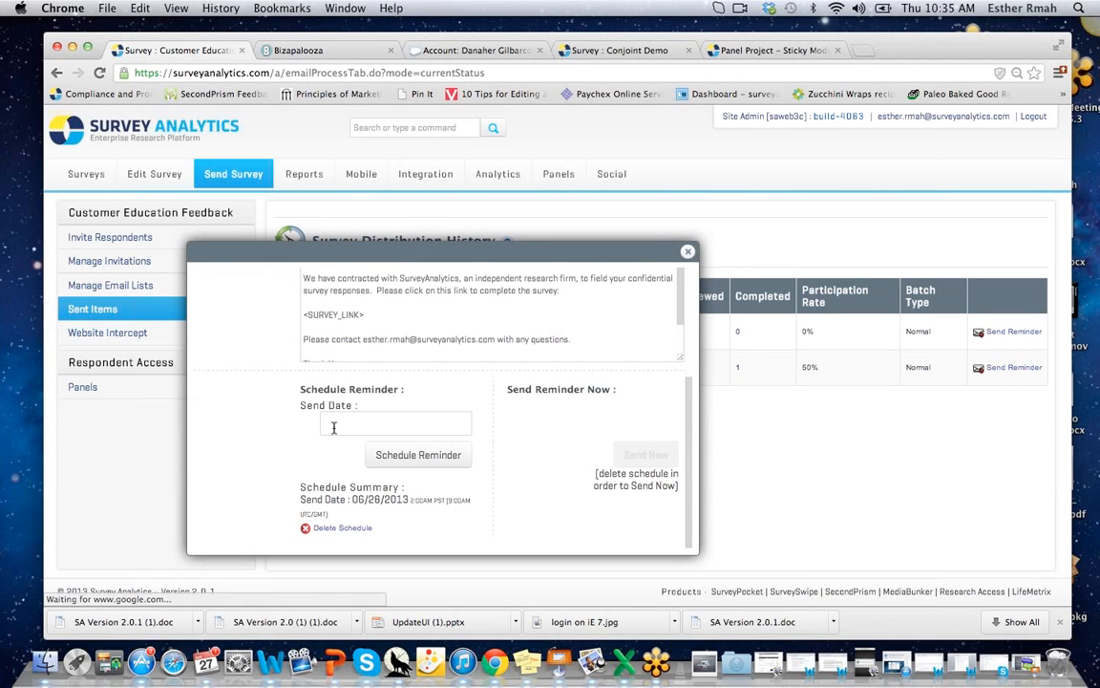
left_click(687, 253)
left_click(116, 334)
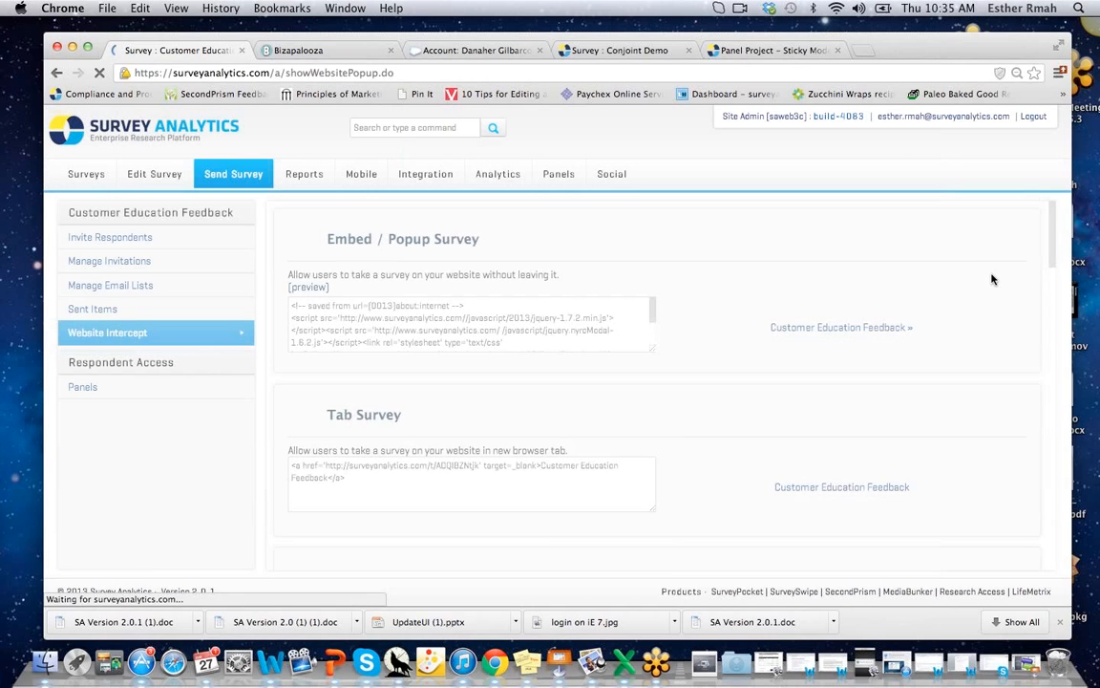
Review the Website Intercept embed, popup and Feedback Canvas codes, then move to Integration.
left_click_drag(1054, 216, 1049, 339)
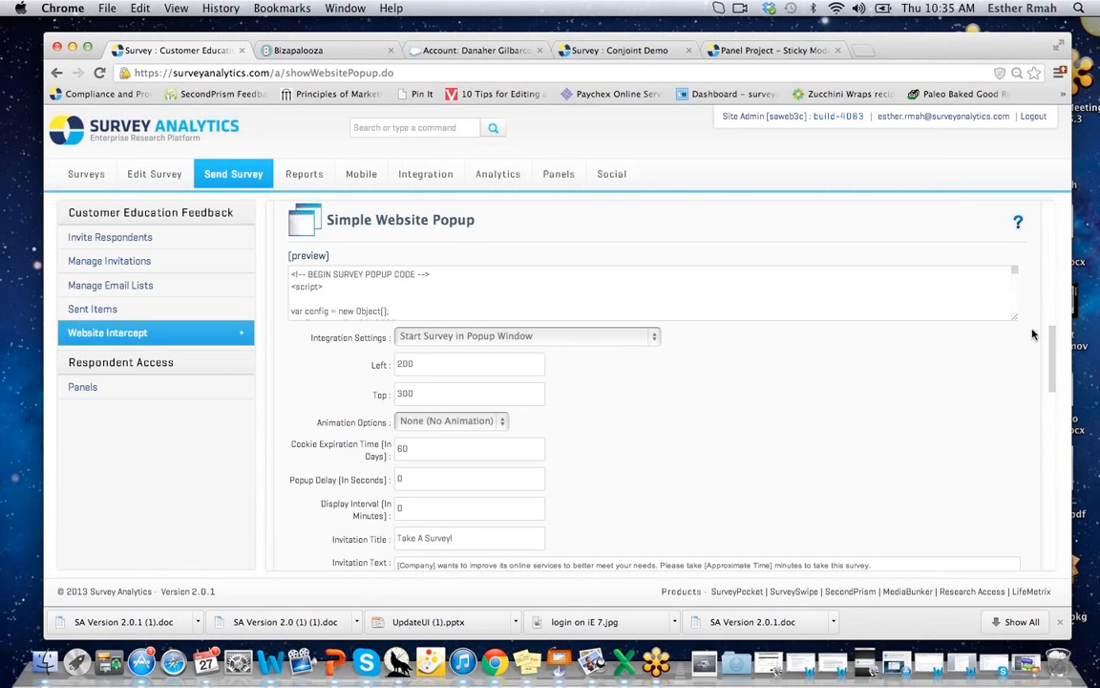
left_click_drag(1052, 334, 1047, 500)
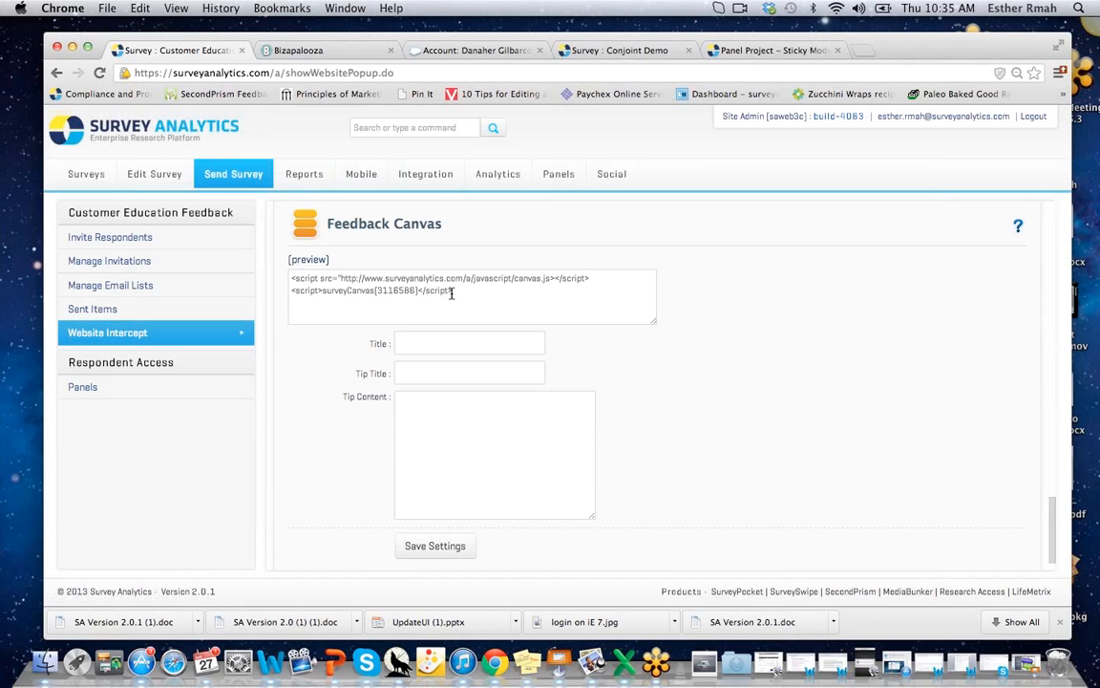
left_click_drag(454, 292, 290, 274)
left_click(307, 479)
scroll(1047, 481, "down", 2)
mouse_move(1047, 481)
left_mouse_down()
mouse_move(1058, 95)
mouse_move(1040, 491)
left_mouse_up()
scroll(1040, 491, "down", 5)
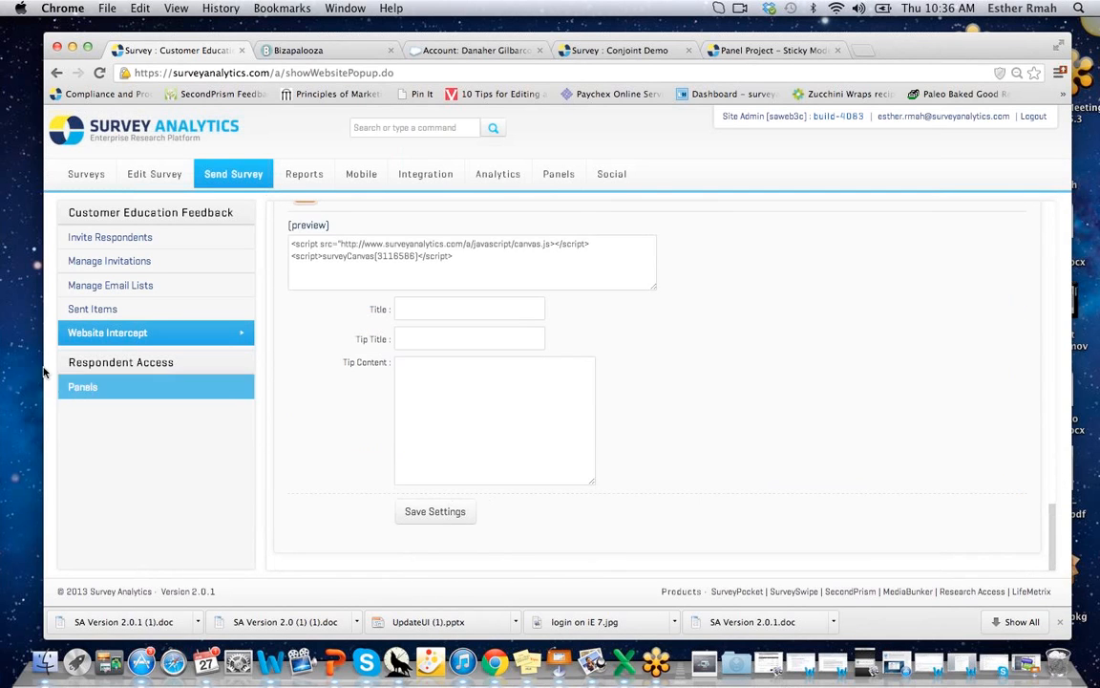
left_click(298, 174)
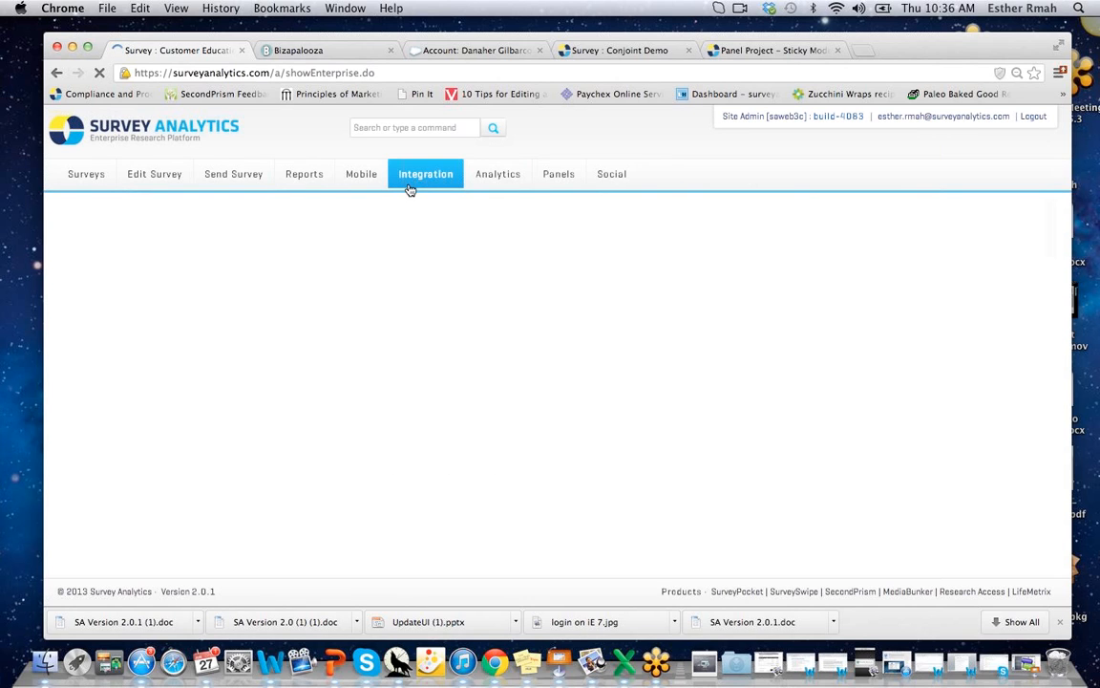
Open the Real-Time Summary report and check the first question's analysis options.
left_click(305, 174)
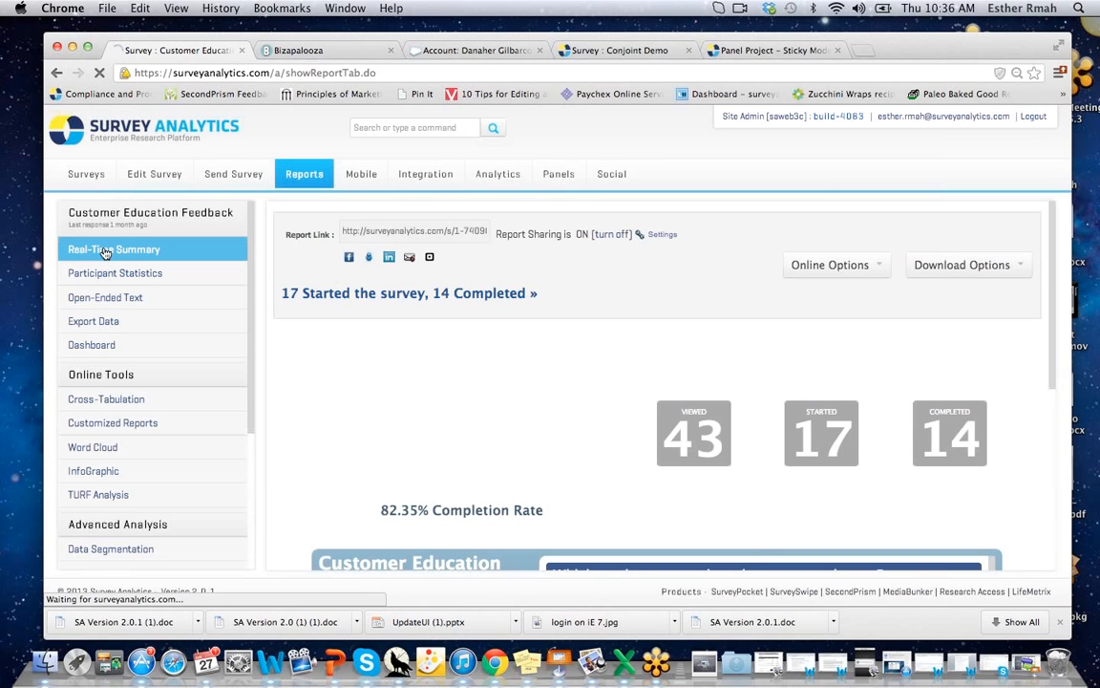
left_click(105, 251)
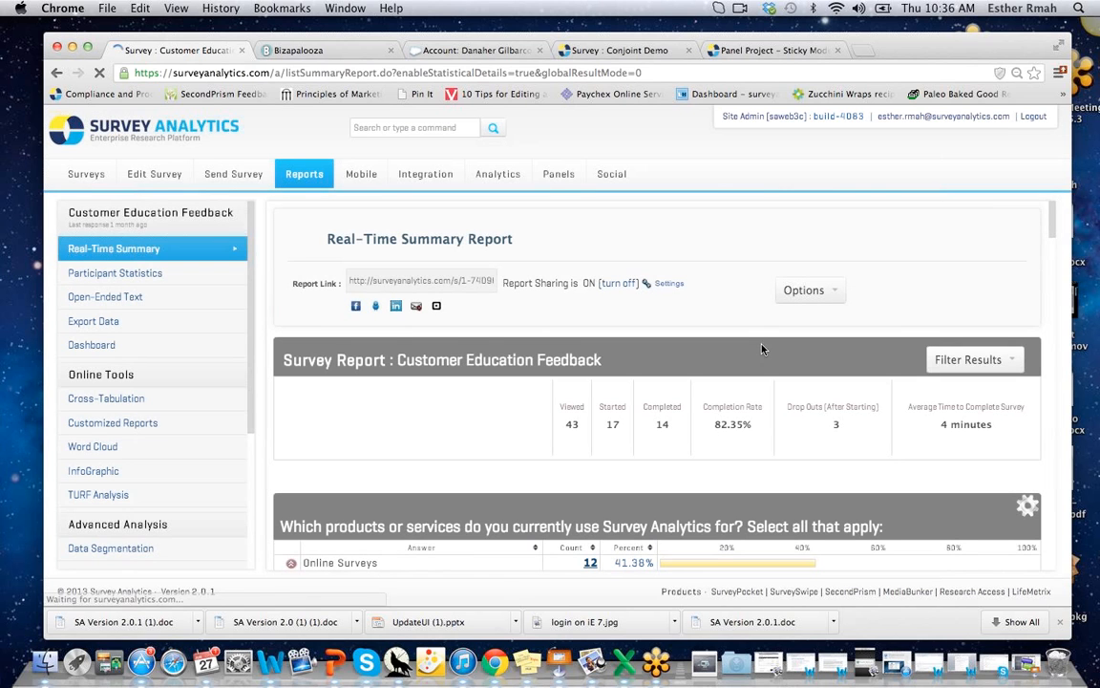
left_click_drag(1051, 215, 1053, 241)
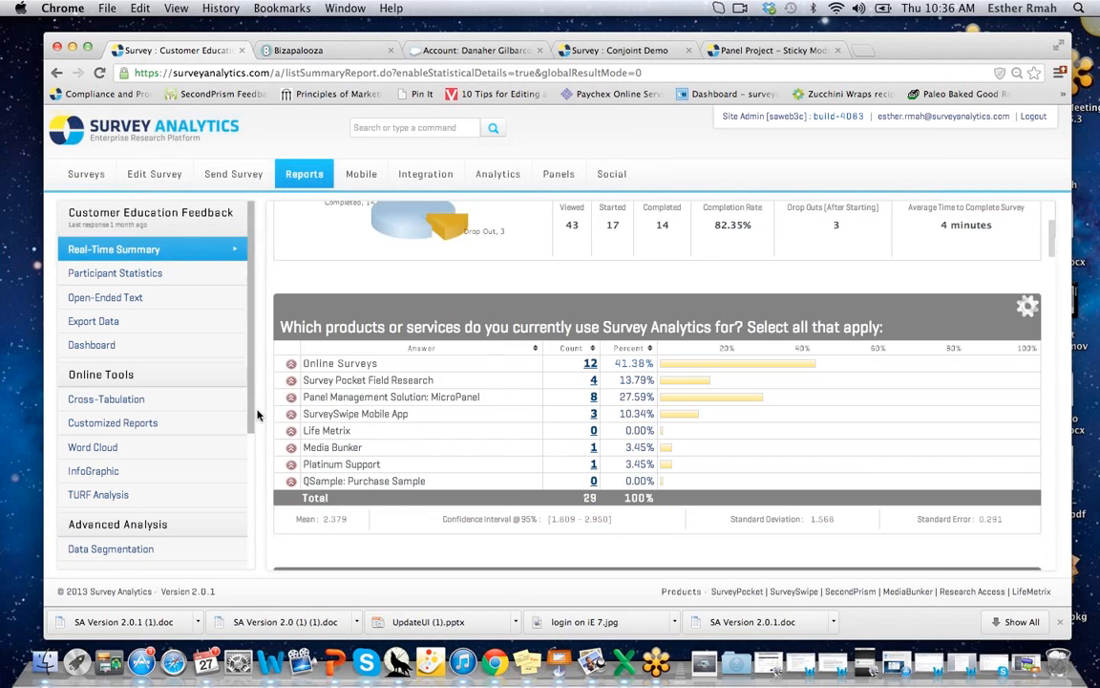
left_click(1026, 311)
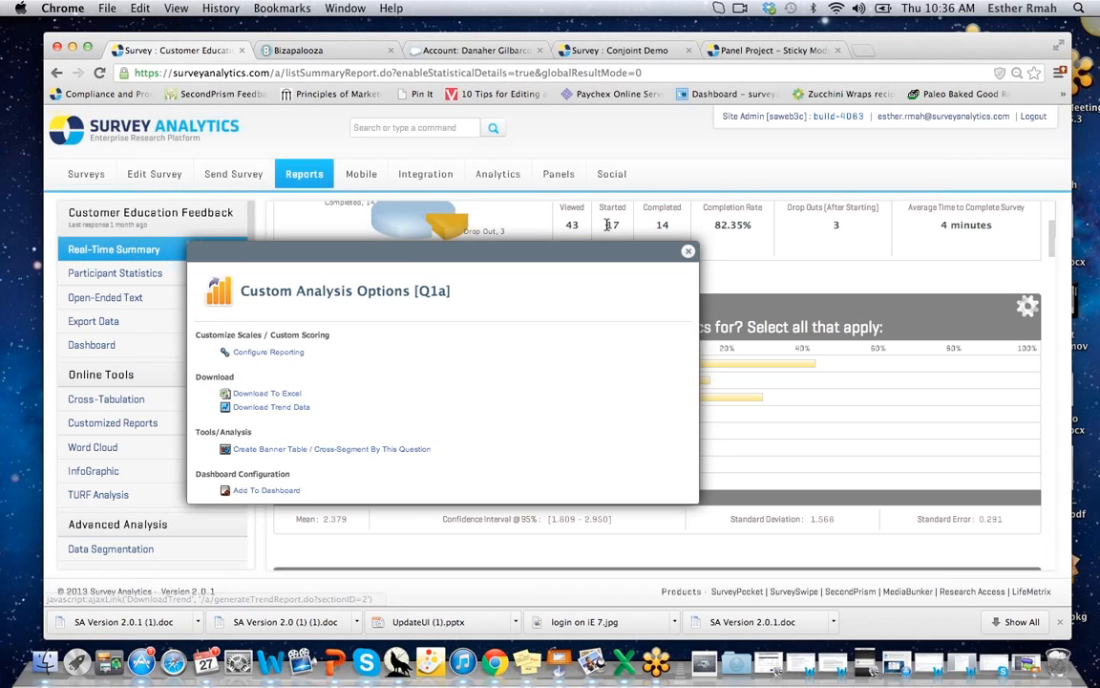
left_click(688, 255)
Check the Life Metrix question's analysis options, then open the InfoGraphic report.
scroll(1051, 243, "down", 2)
left_click_drag(1052, 253, 1048, 408)
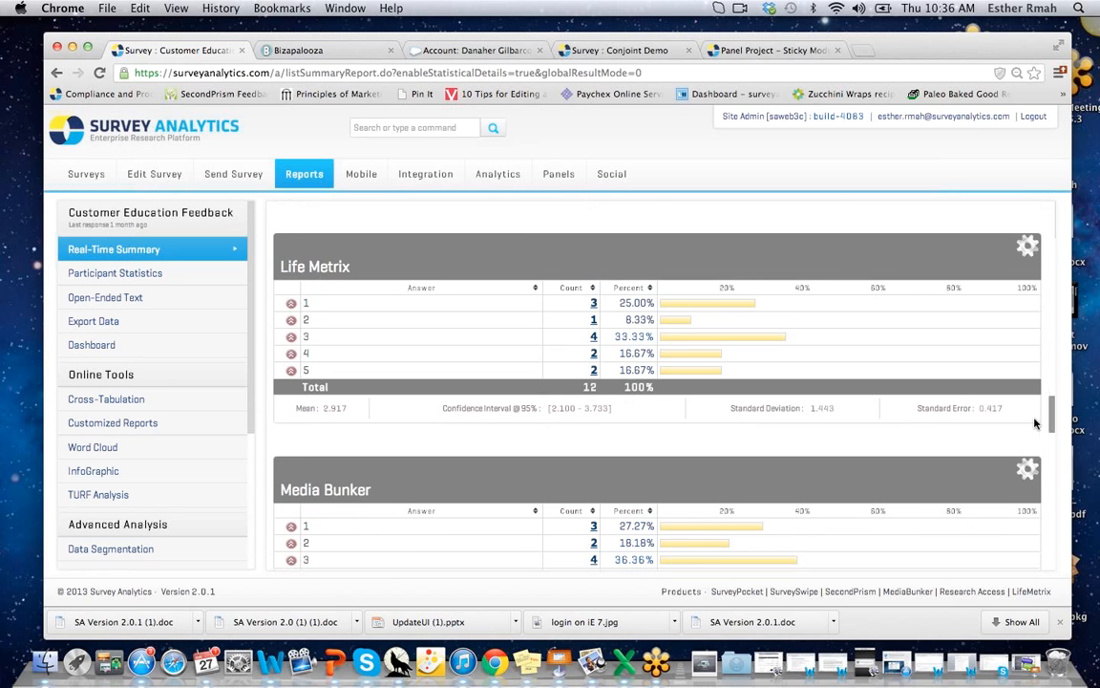
left_click(1028, 240)
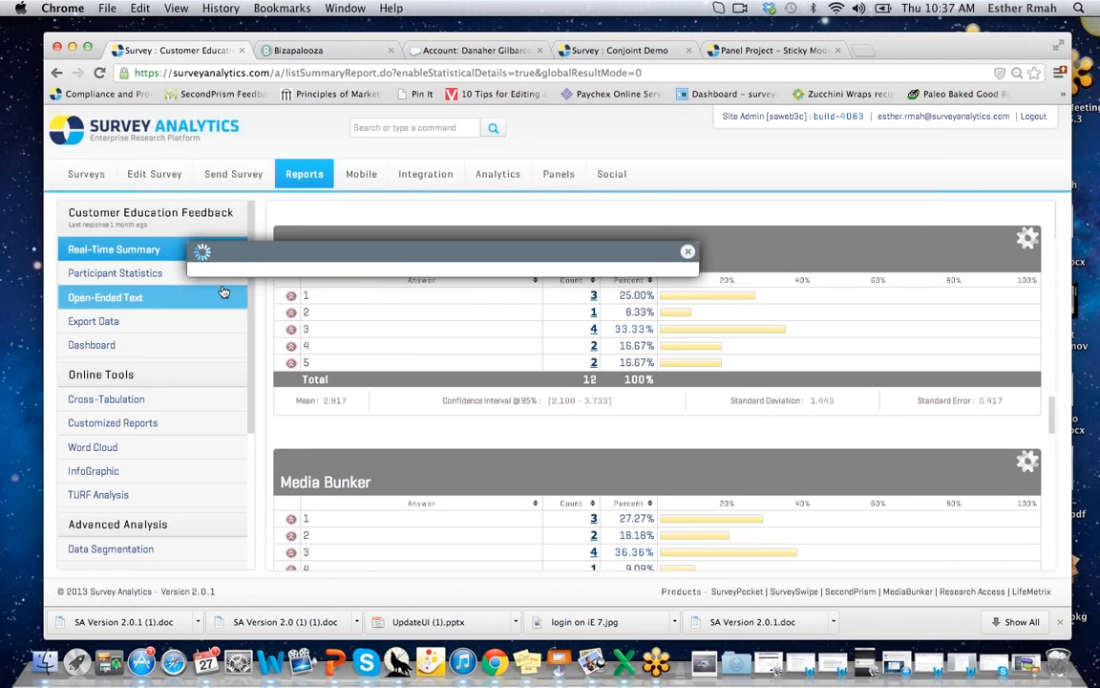
left_click(686, 253)
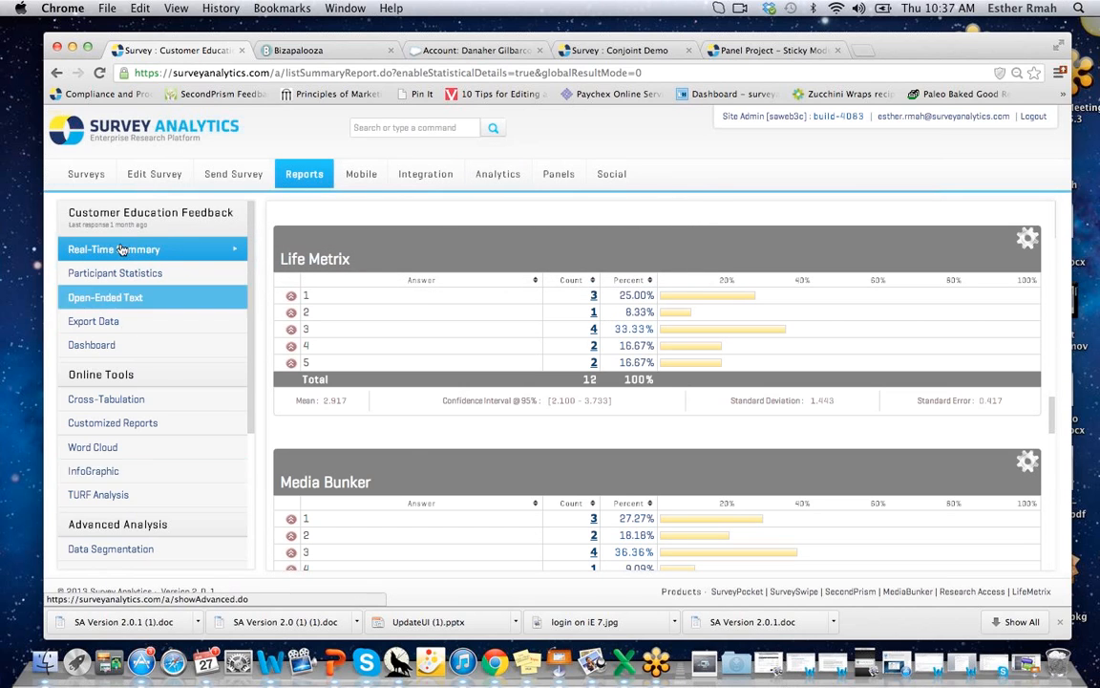
left_click(133, 471)
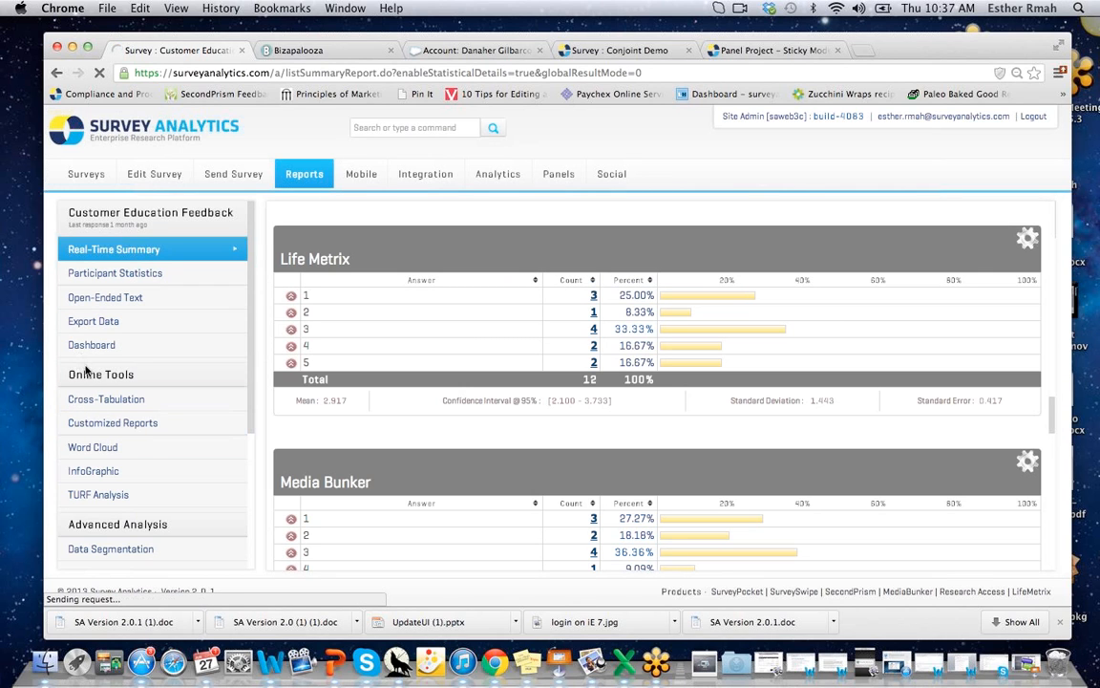
left_click(85, 474)
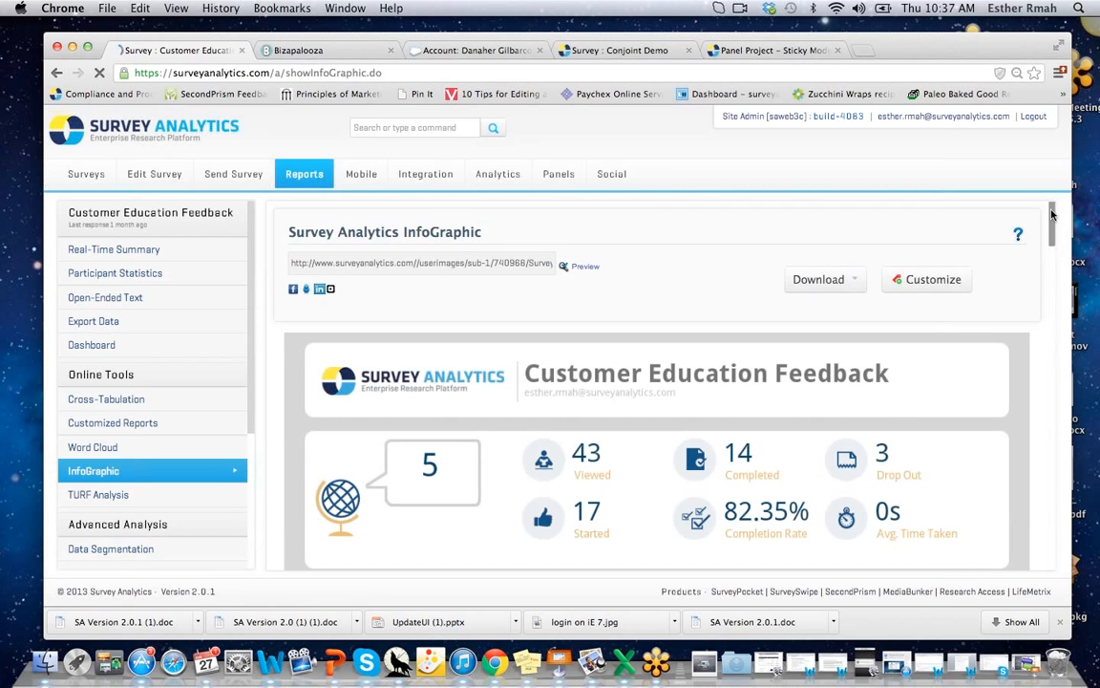
Open InfoGraphic Customize, leave the logo empty and pick questions to include.
left_click_drag(1051, 214, 1052, 215)
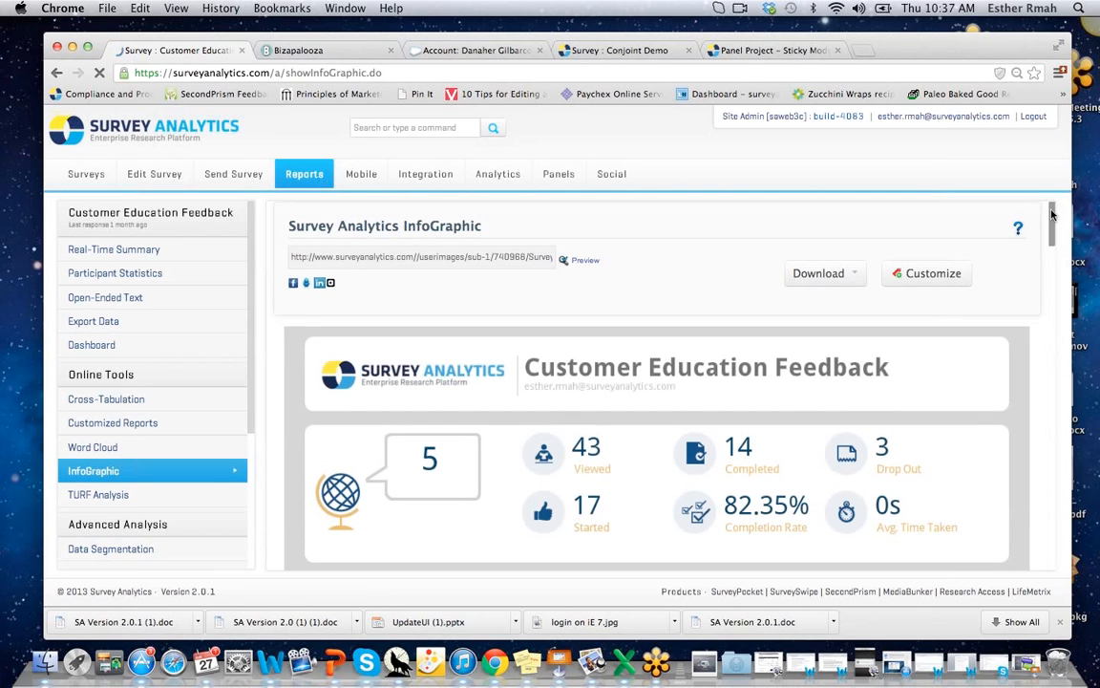
left_click(930, 276)
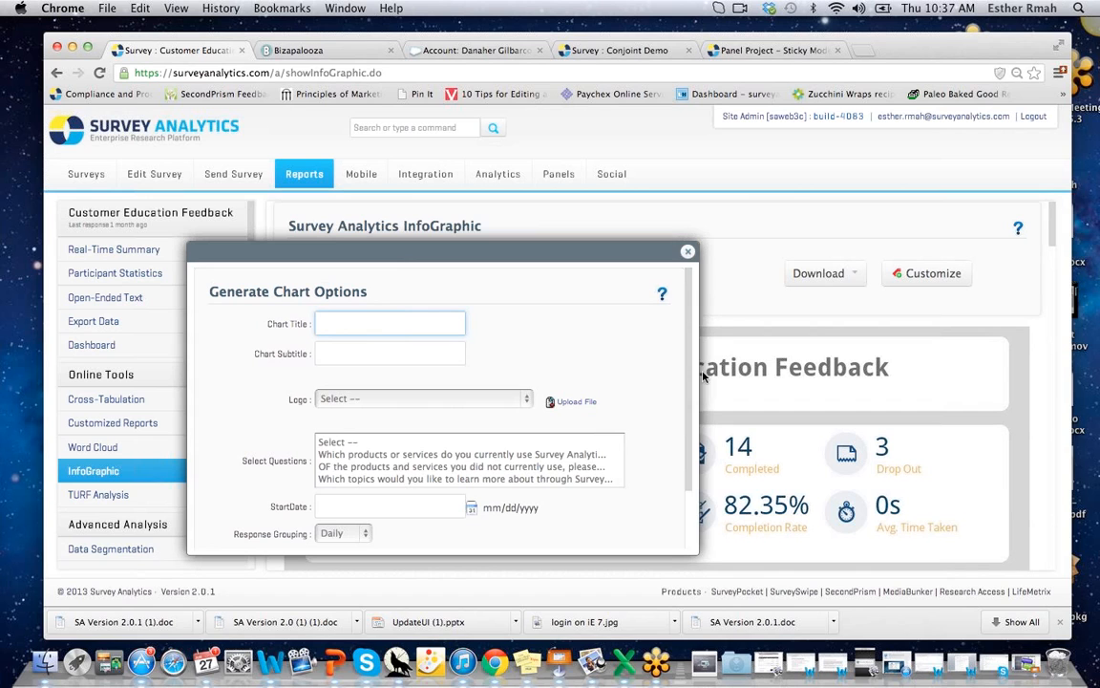
left_click_drag(688, 308, 688, 364)
left_click(348, 329)
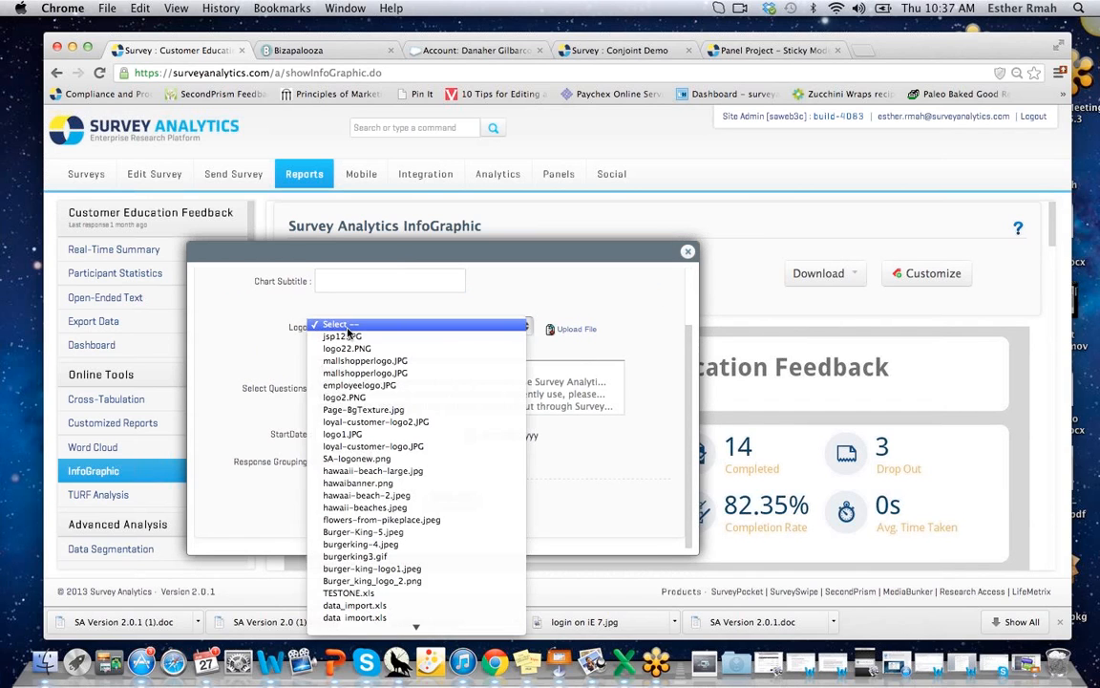
left_click(349, 328)
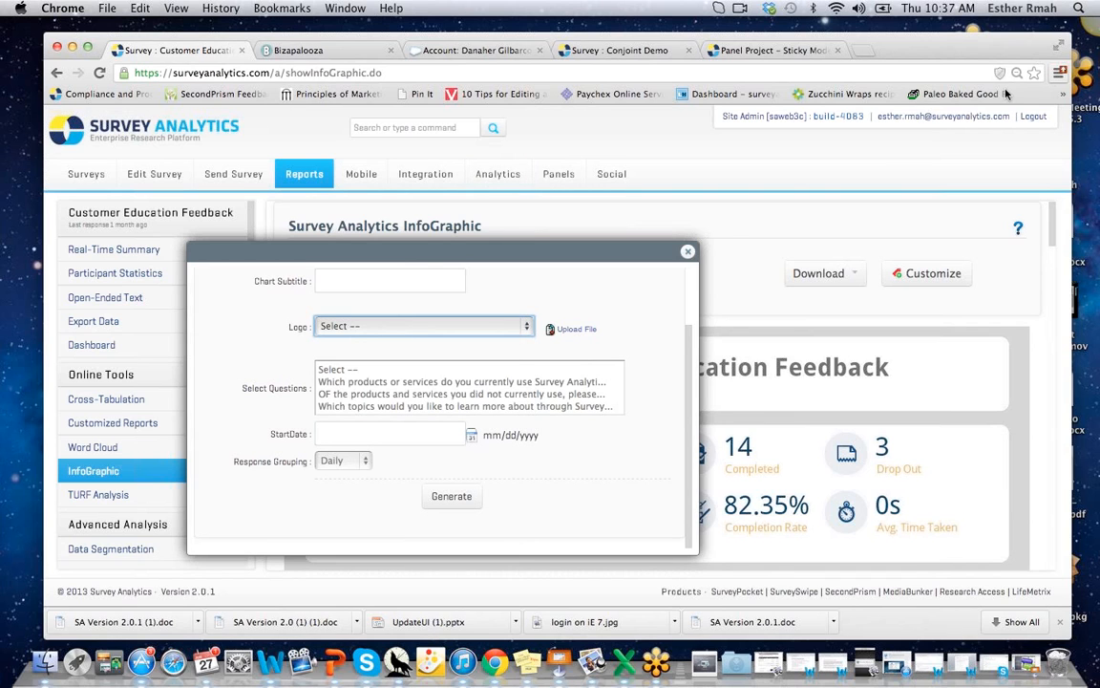
mouse_move(332, 382)
left_mouse_down()
mouse_move(336, 414)
mouse_move(334, 372)
left_mouse_up()
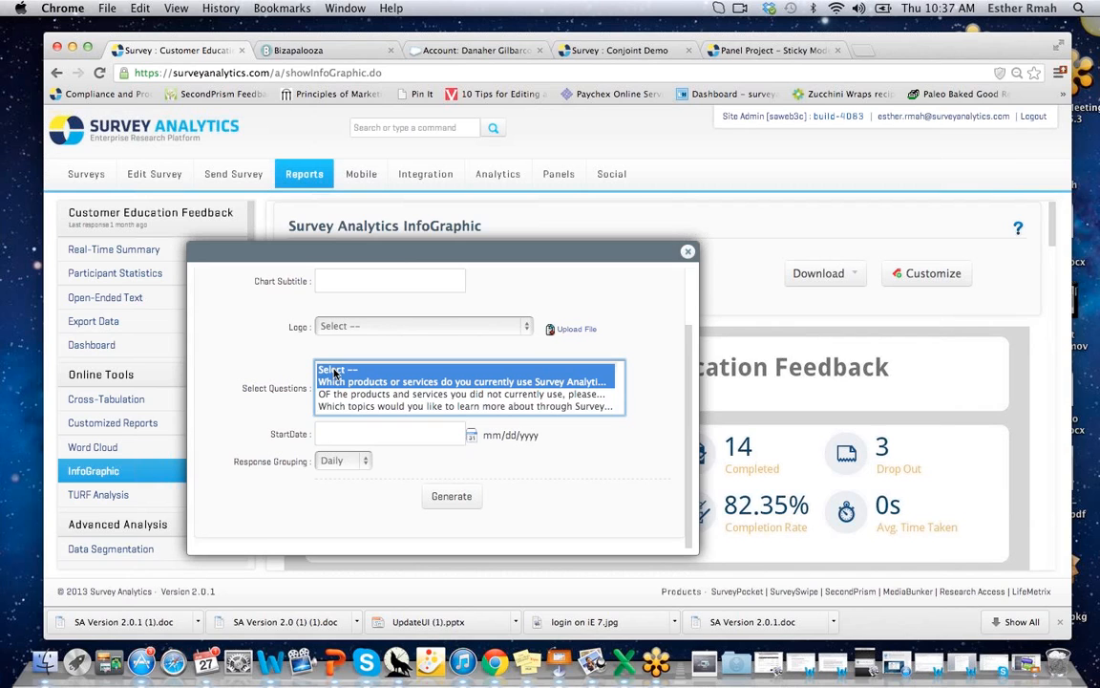
Leave StartDate blank and Response Grouping at Daily, then close the customisation popup.
left_click(400, 431)
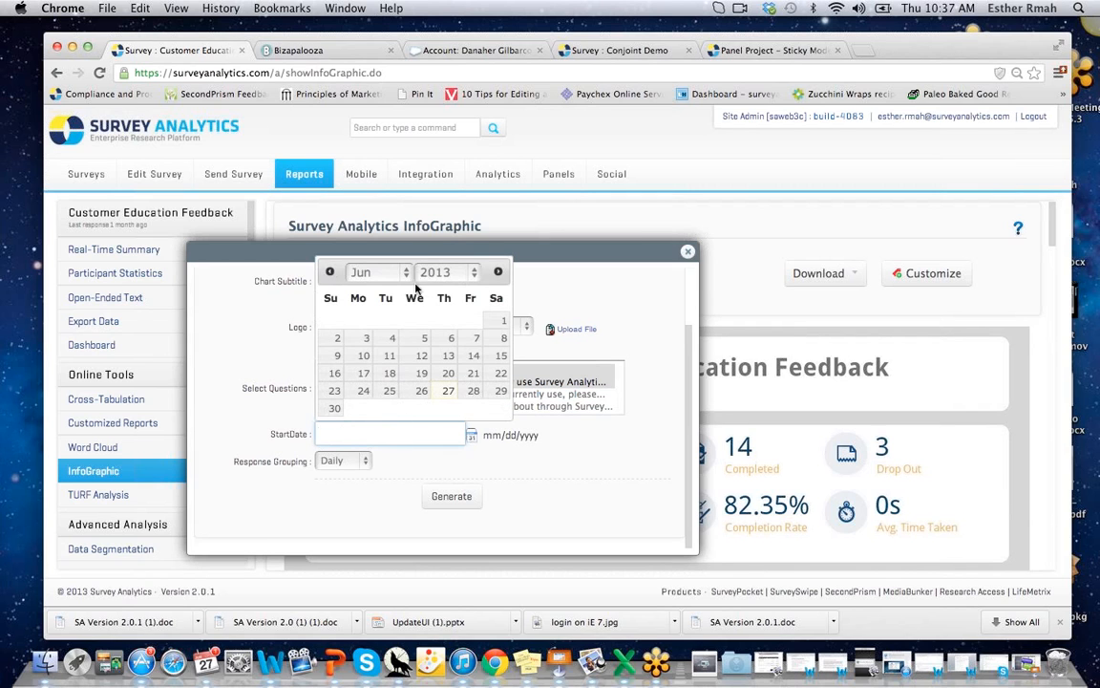
left_click(585, 482)
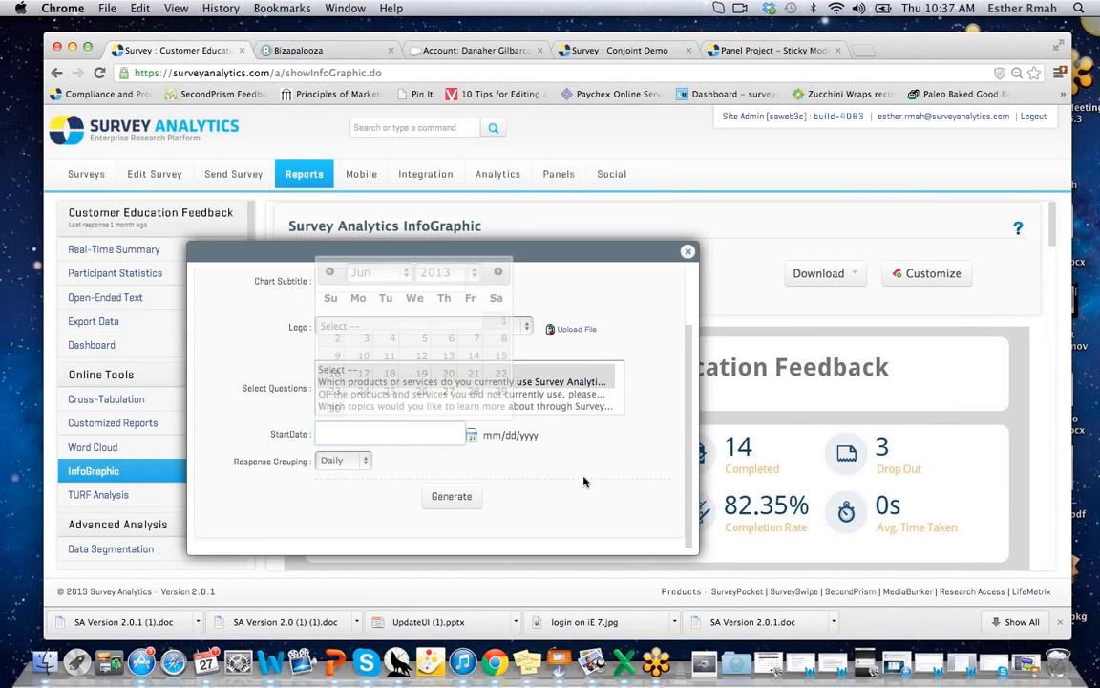
left_click(337, 462)
left_click(337, 462)
left_click(686, 254)
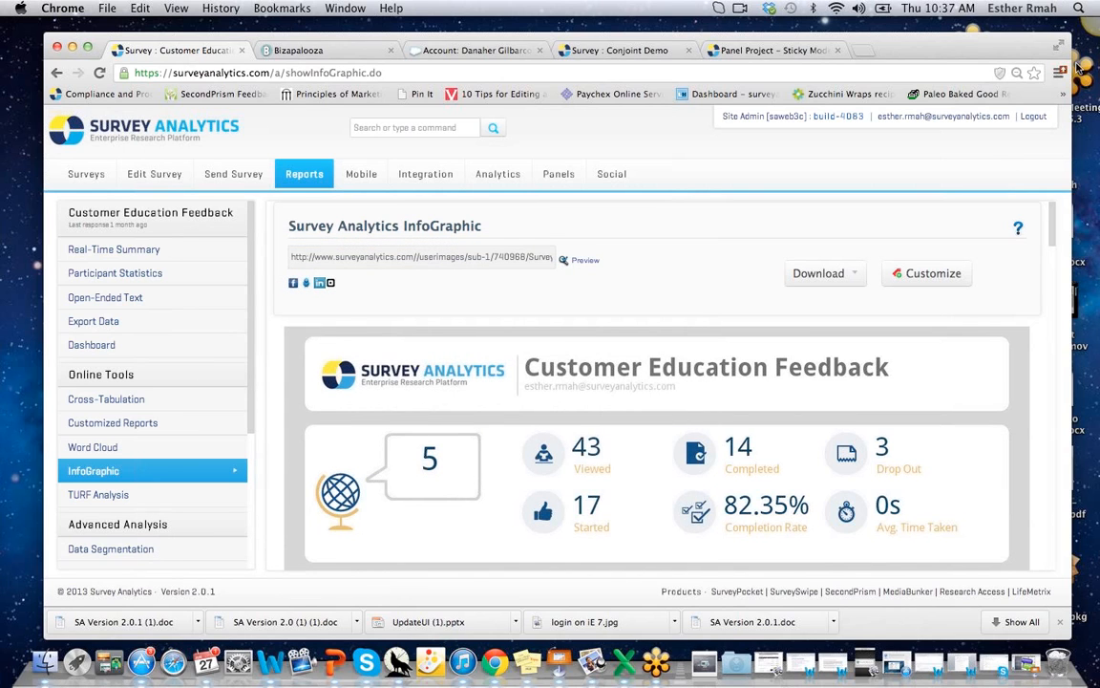
Open the Salesforce.com CRM connector under Cloud Connectors in the Integration area.
left_click(428, 181)
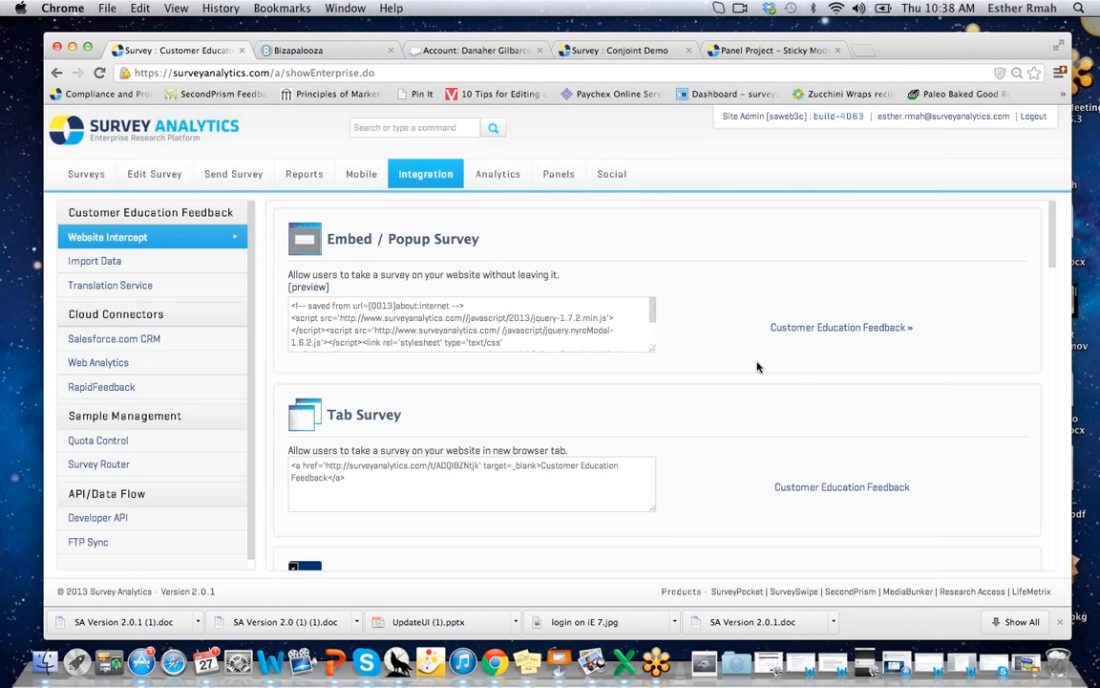
left_click(173, 345)
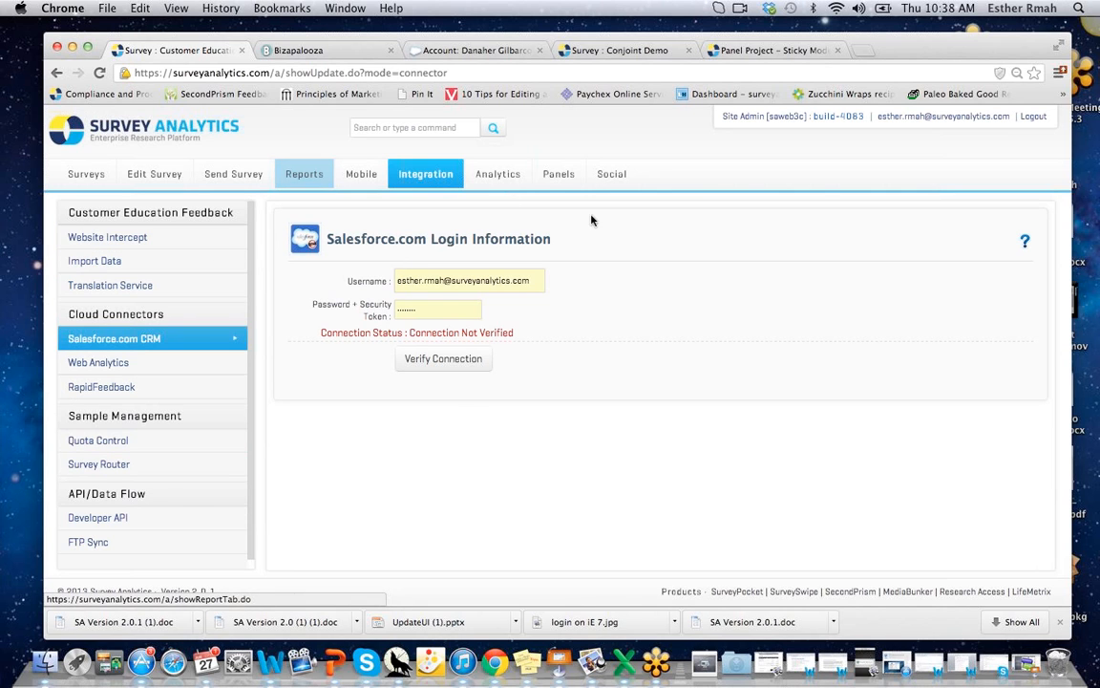
Tick Enable Google Analytics in Web Analytics, review Omniture eVar mappings, then go to Analytics.
left_click(95, 361)
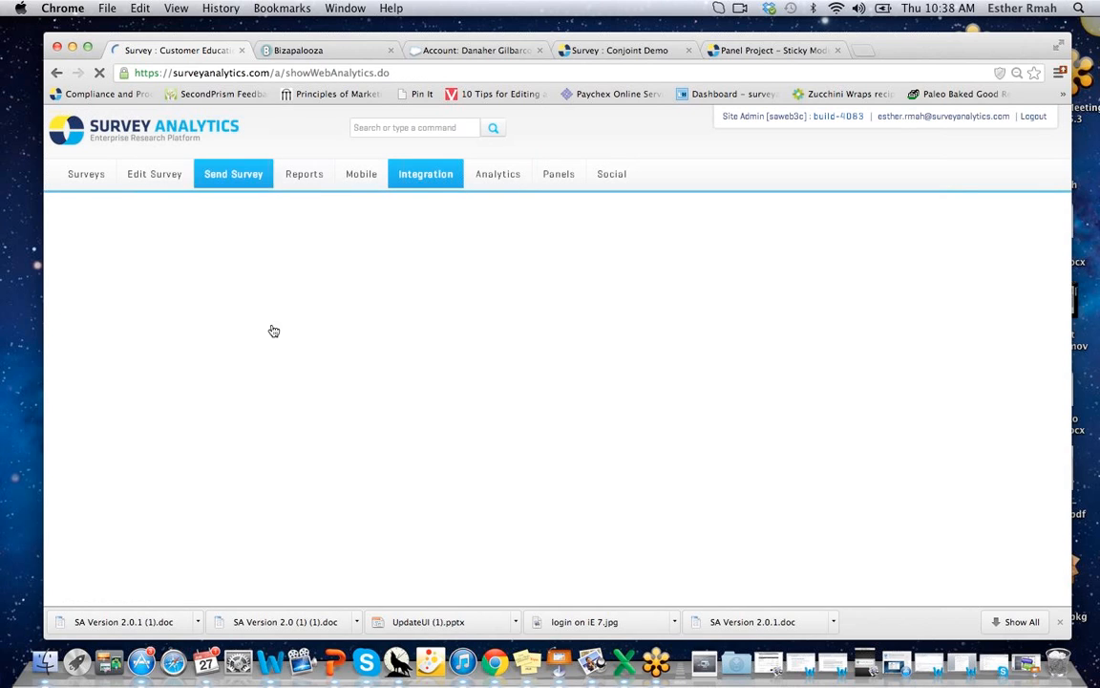
left_click(291, 276)
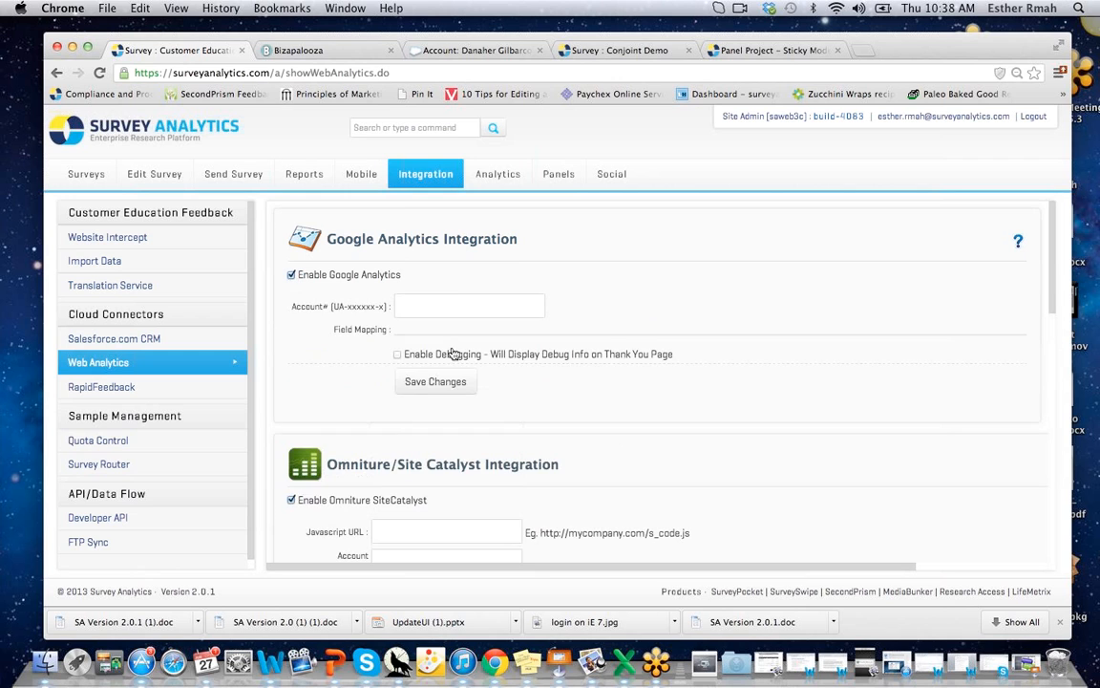
left_click_drag(1054, 239, 1035, 378)
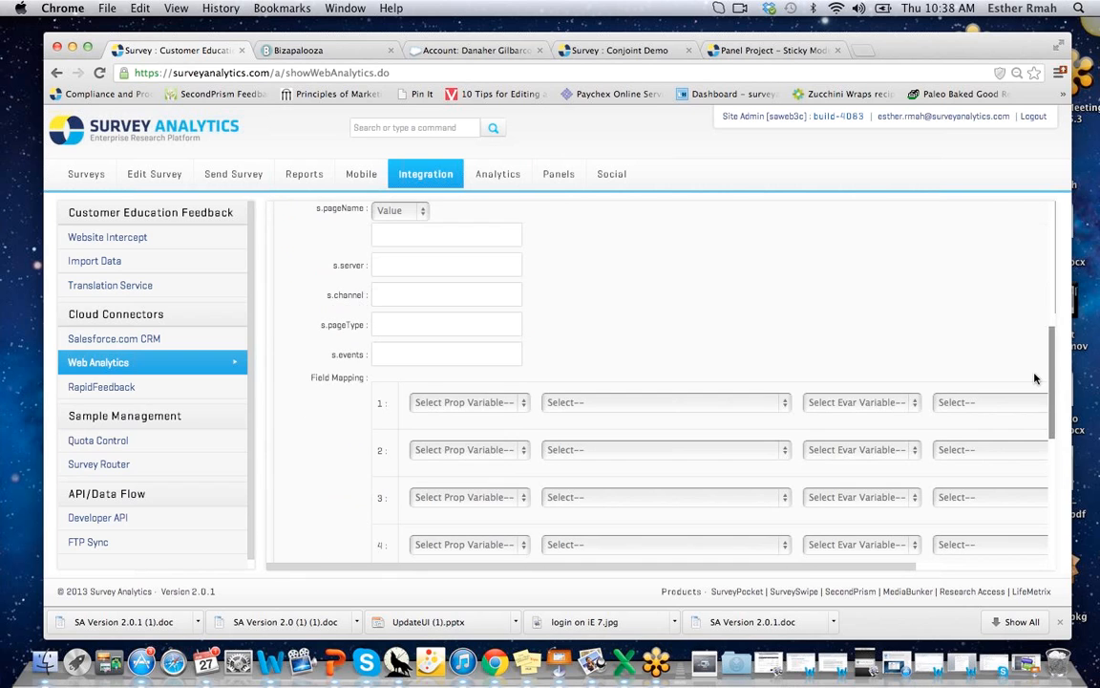
scroll(965, 449, "down", 10)
scroll(924, 358, "up", 10)
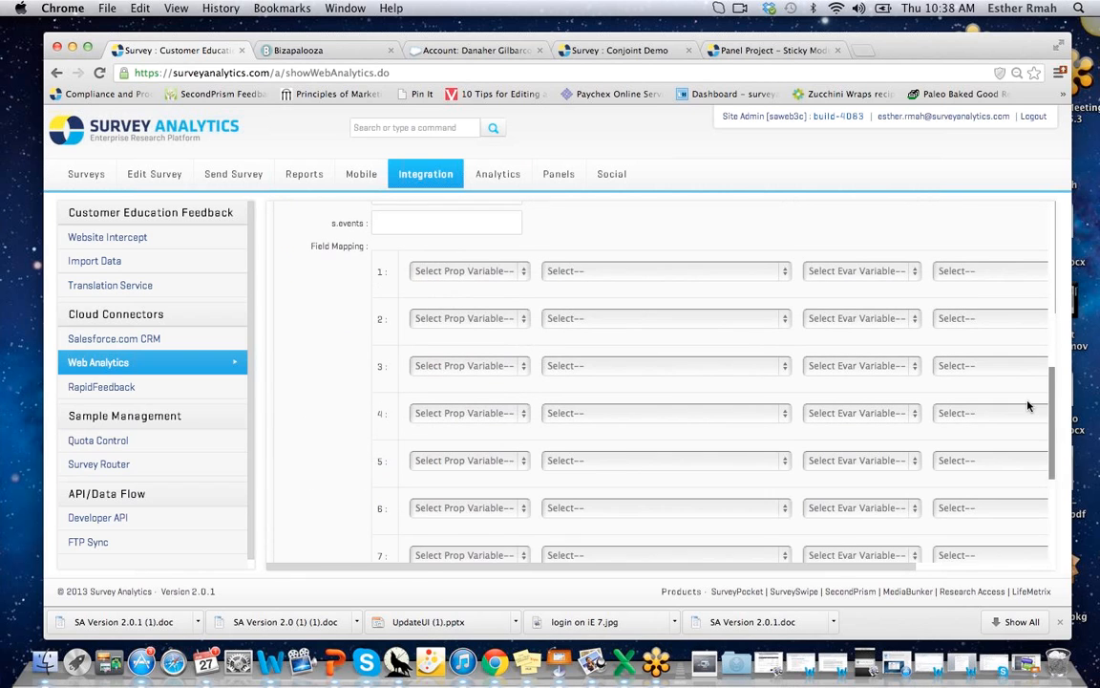
scroll(907, 305, "down", 3)
left_click(841, 282)
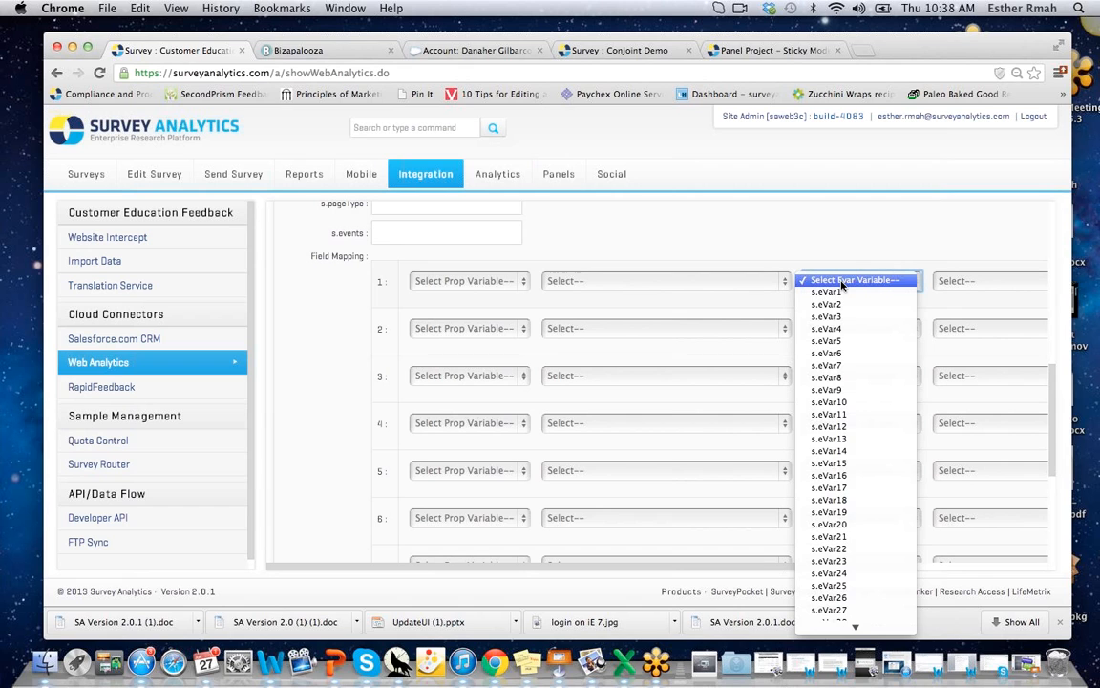
left_click(1064, 416)
left_click_drag(1051, 367, 1056, 199)
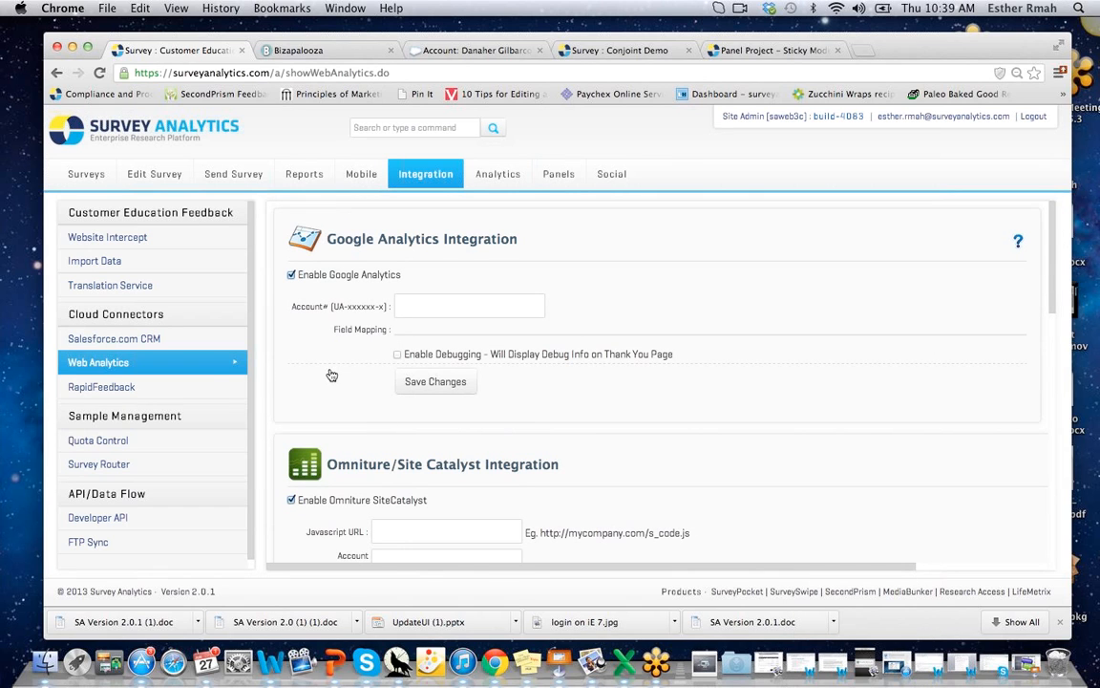
left_click(492, 179)
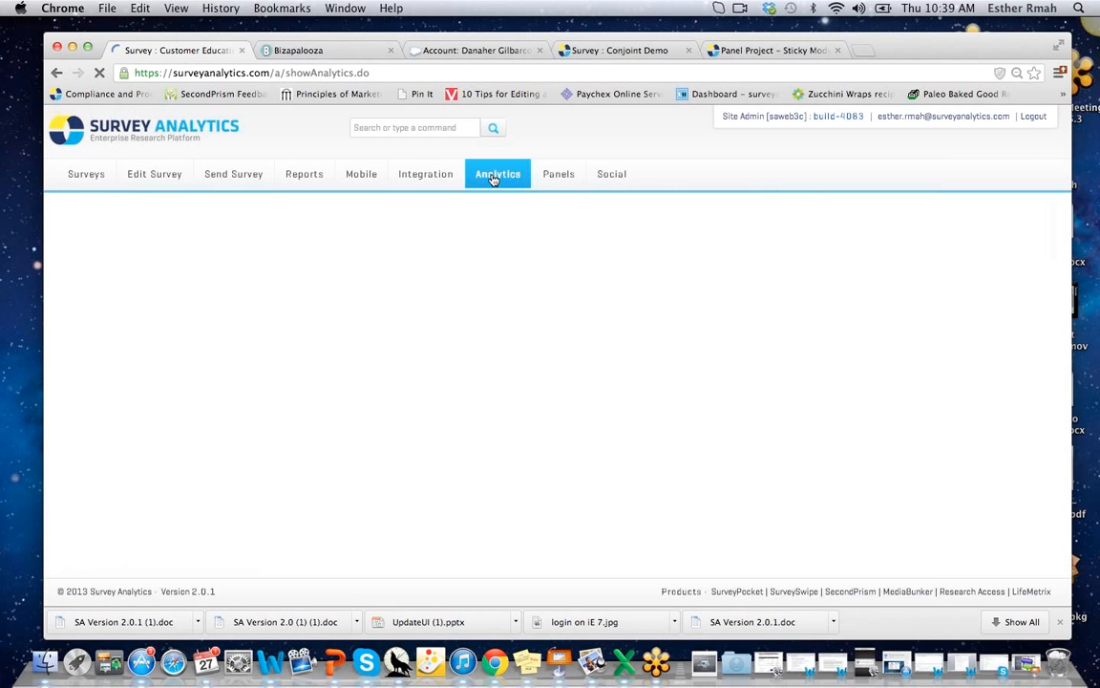
From the Conjoint Analysis survey folder, open Conjoint Test 2, the 12-response Smart Phone Study.
left_click(86, 173)
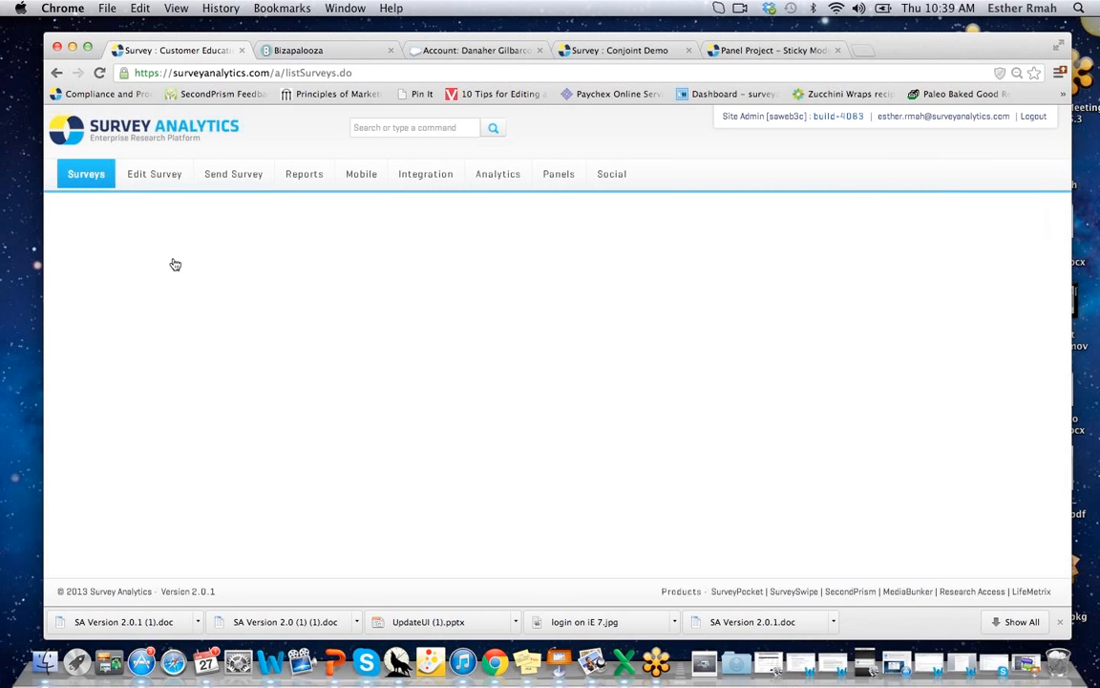
left_click(145, 252)
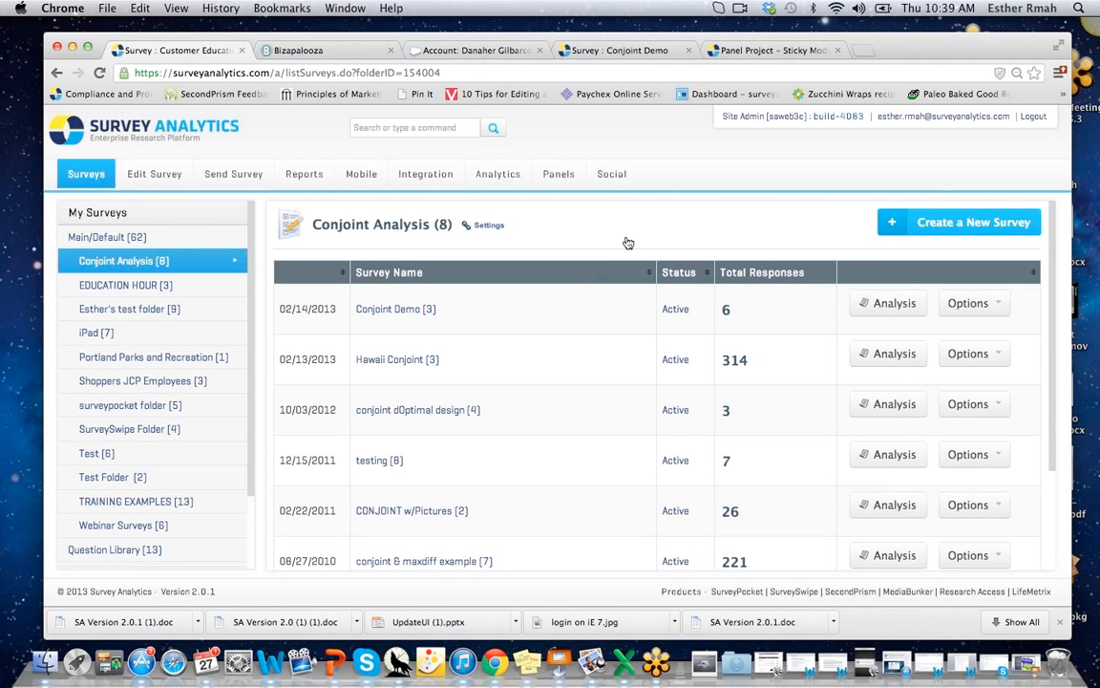
scroll(611, 287, "down", 3)
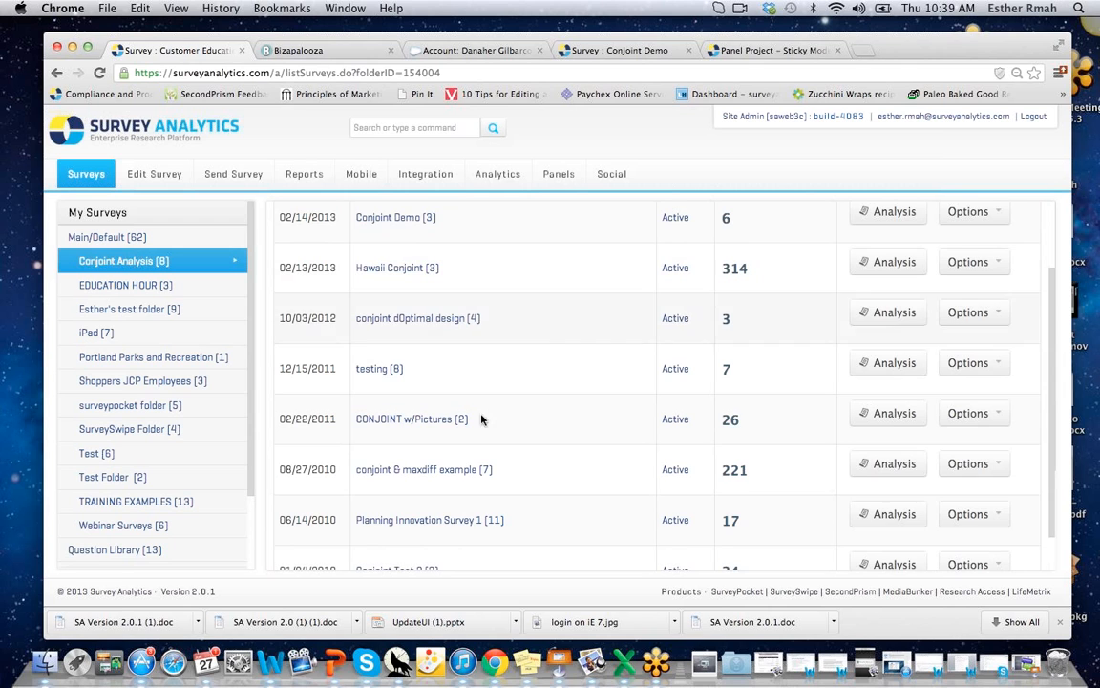
scroll(376, 534, "down", 2)
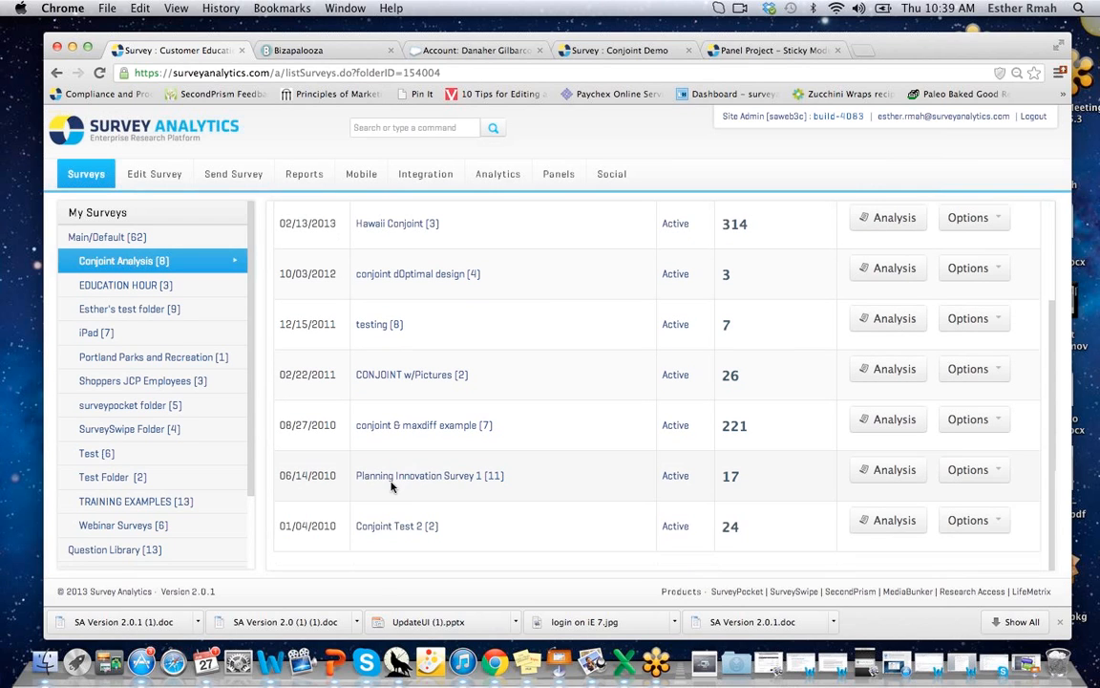
left_click(389, 526)
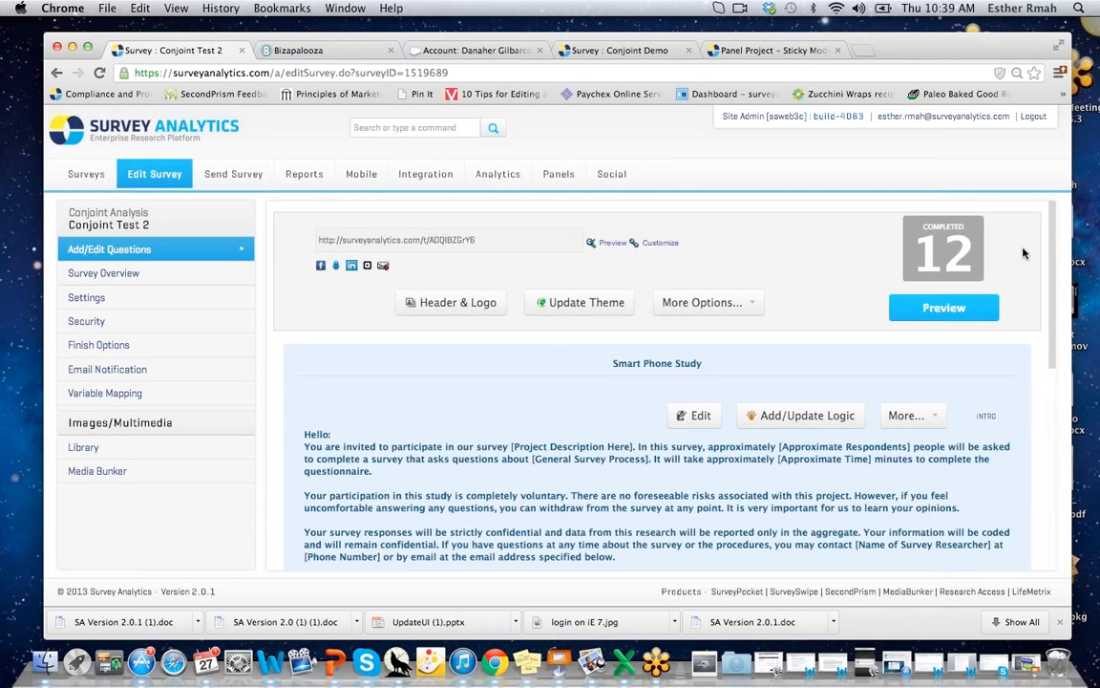
scroll(977, 448, "down", 10)
scroll(977, 449, "up", 10)
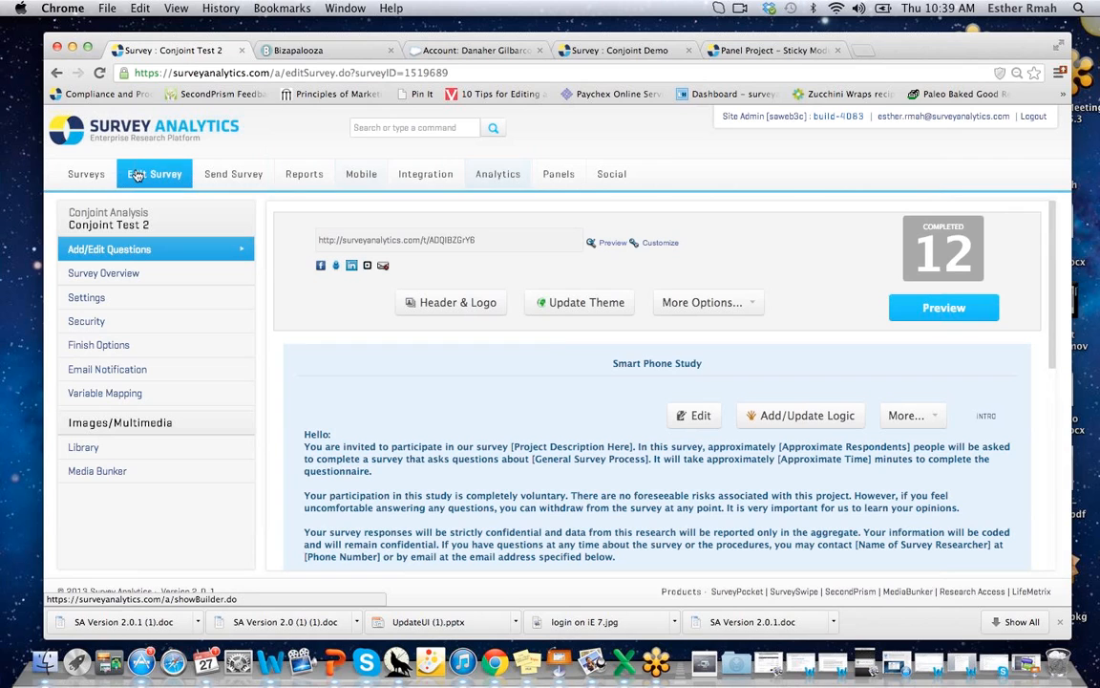
Return to the surveys list and show the testing survey's report: 7 started, 0 completed.
left_click(75, 178)
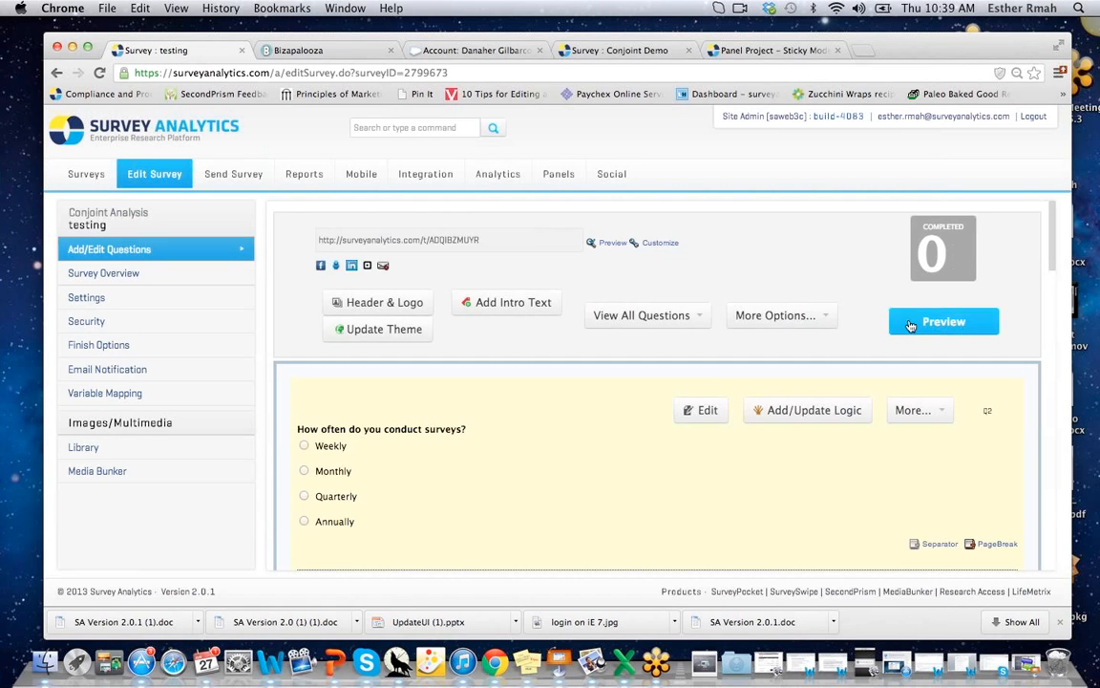
mouse_move(1052, 237)
left_mouse_down()
mouse_move(1056, 516)
mouse_move(1033, 233)
left_mouse_up()
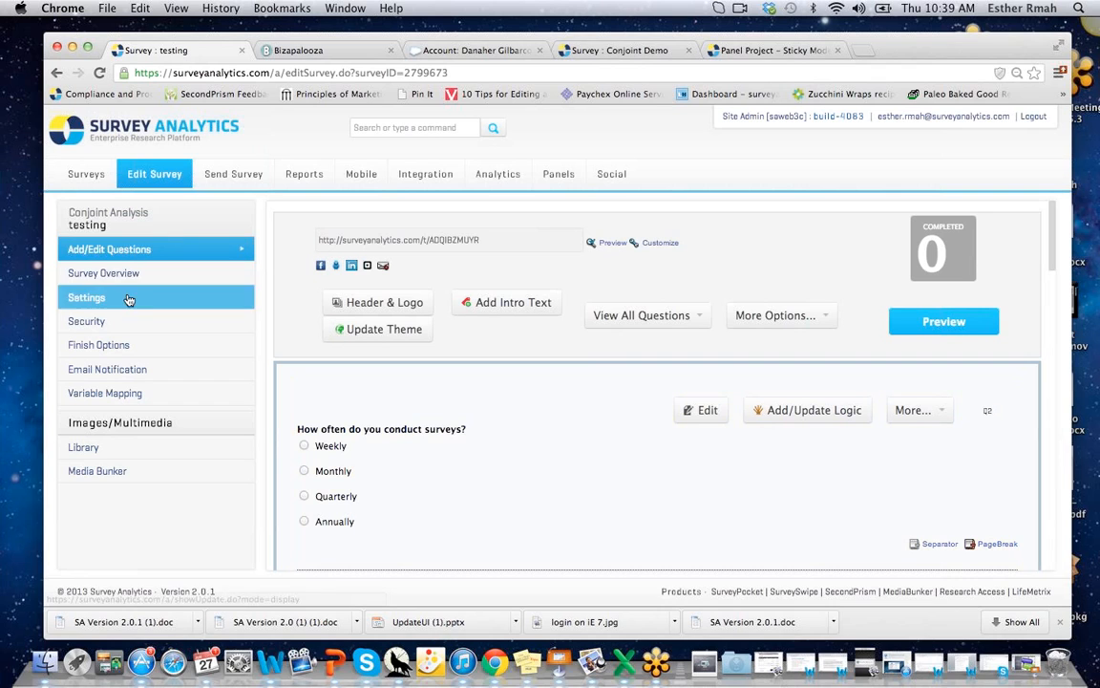
left_click(306, 175)
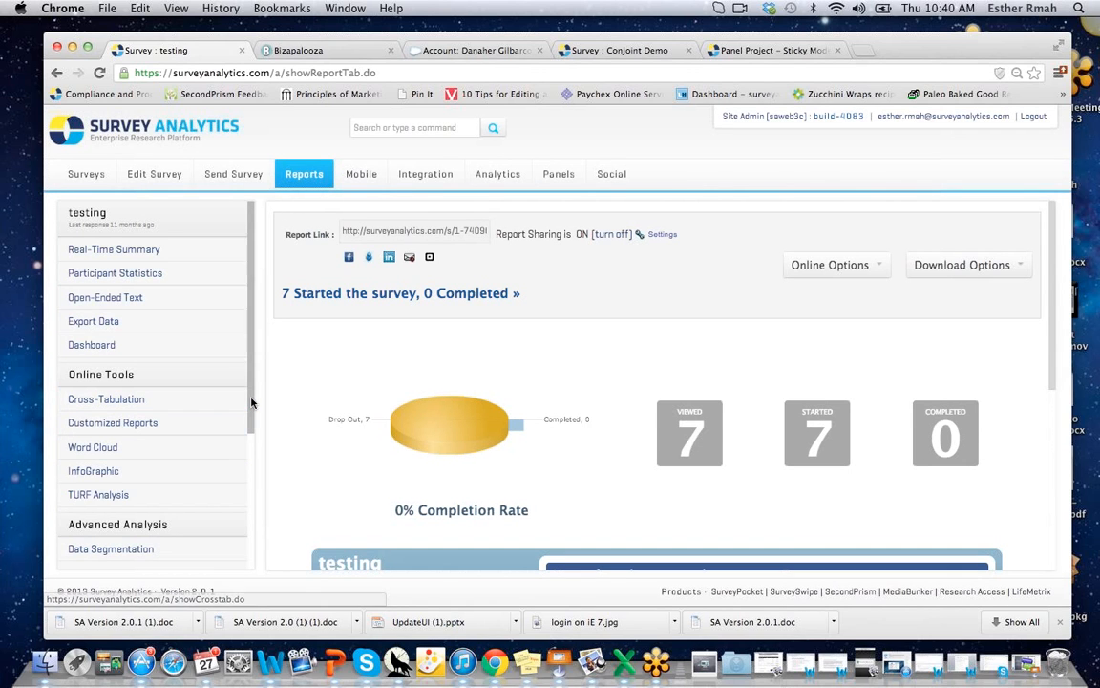
Open the testing survey's Data Segmentation and start a new data filter at the criteria step.
left_click_drag(251, 420, 239, 446)
scroll(239, 446, "down", 4)
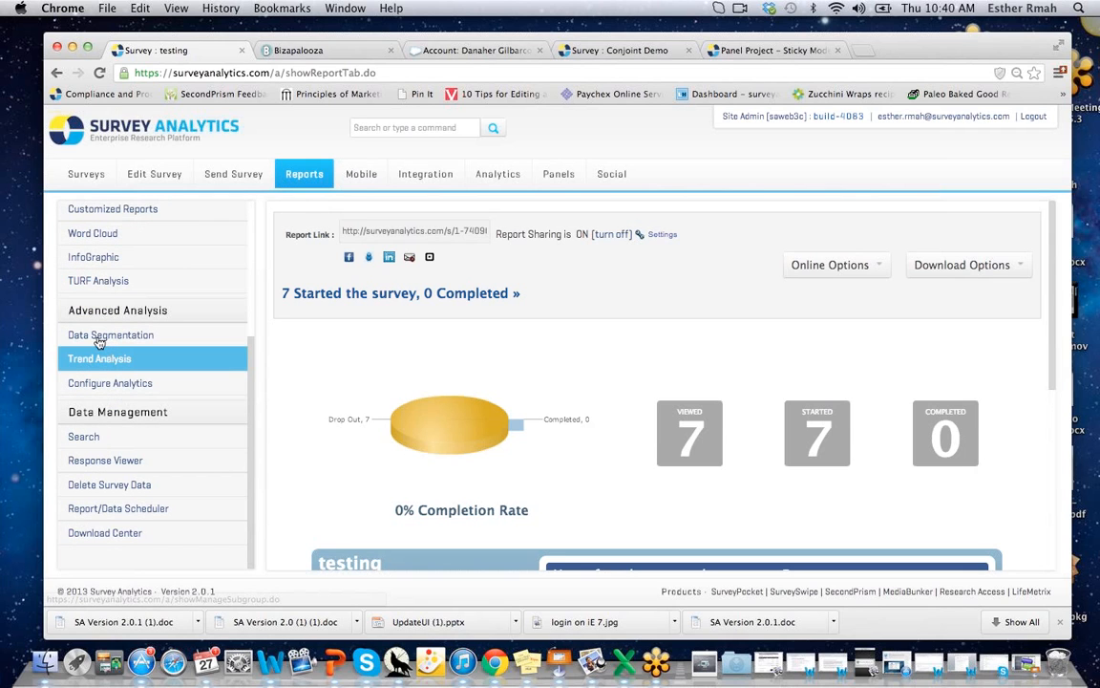
left_click(99, 336)
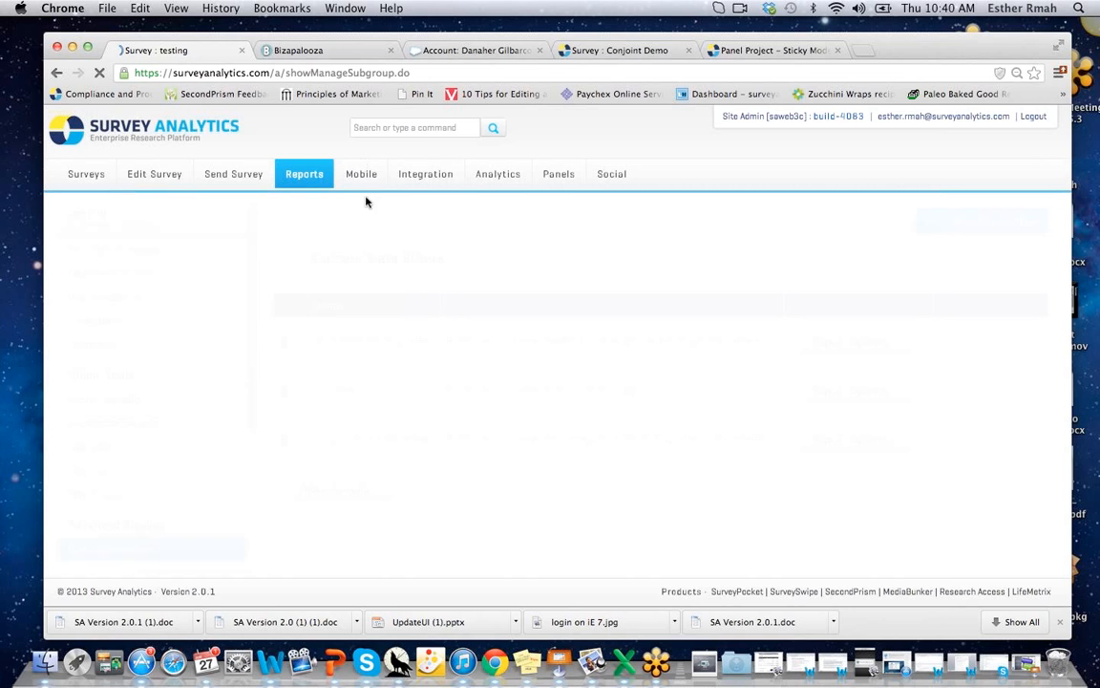
left_click(962, 230)
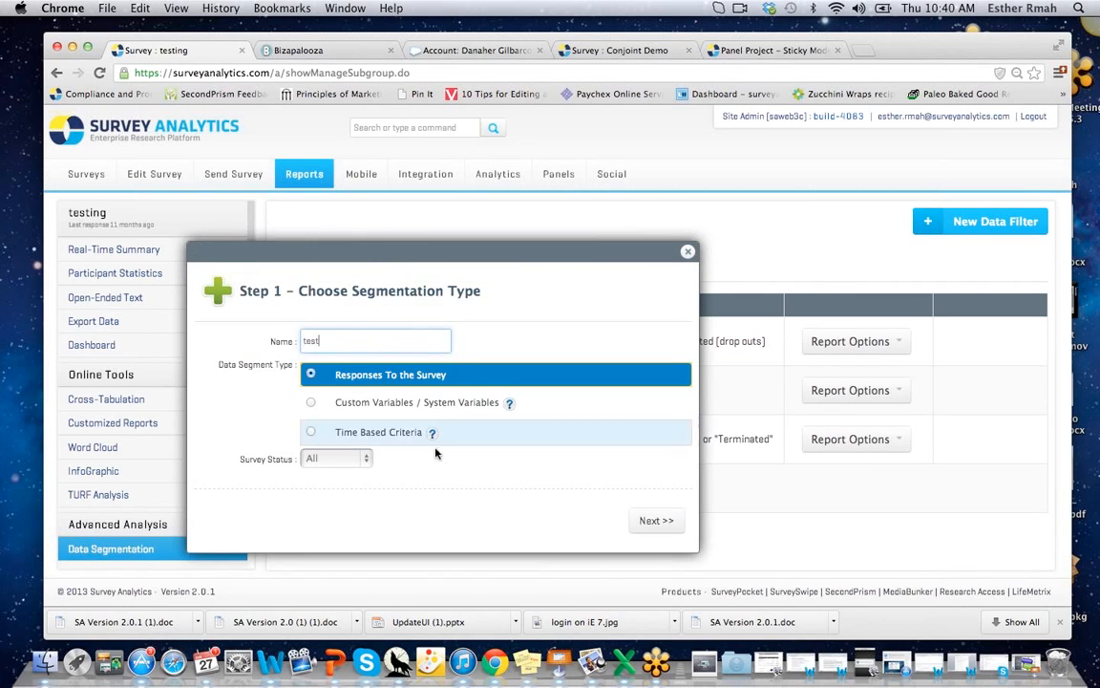
left_click(655, 521)
Filter on the Q2 survey-frequency question with answer Monthly, finish, and close the loading popup.
left_click(329, 338)
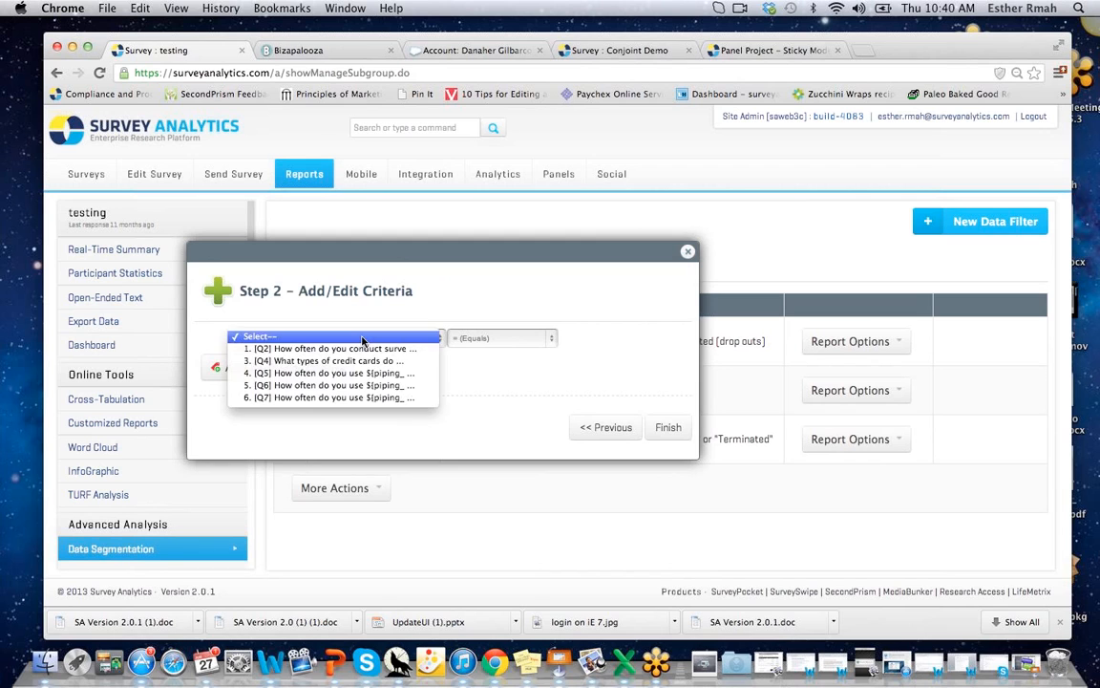
left_click(360, 349)
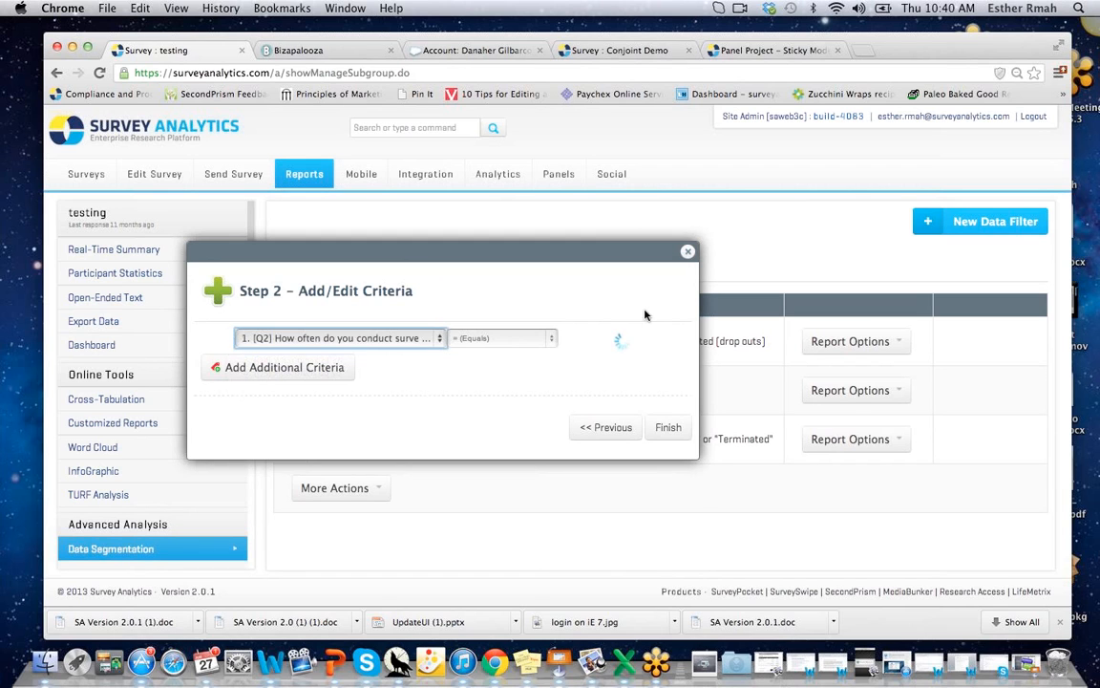
left_click(589, 339)
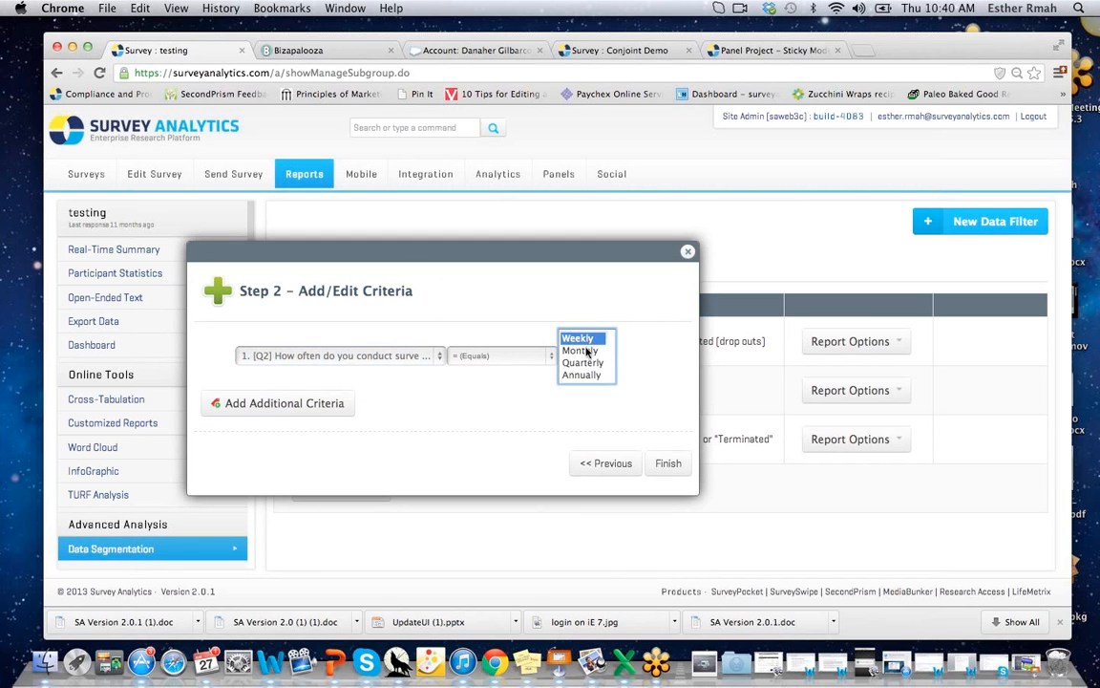
left_click(577, 351)
left_click(664, 465)
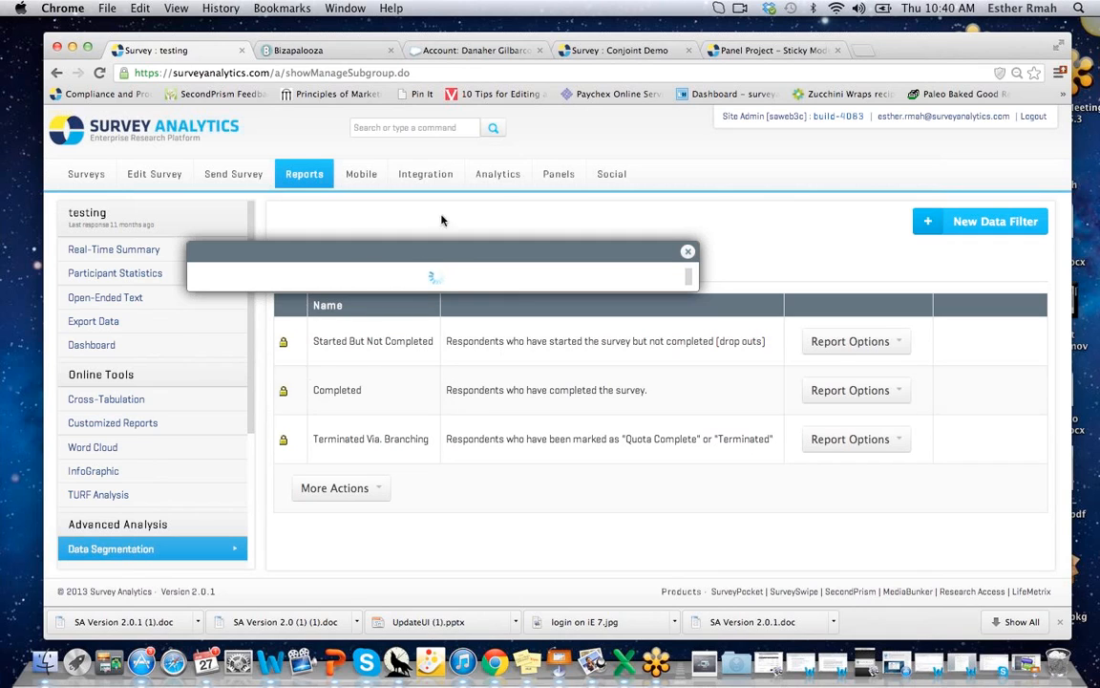
left_click(690, 251)
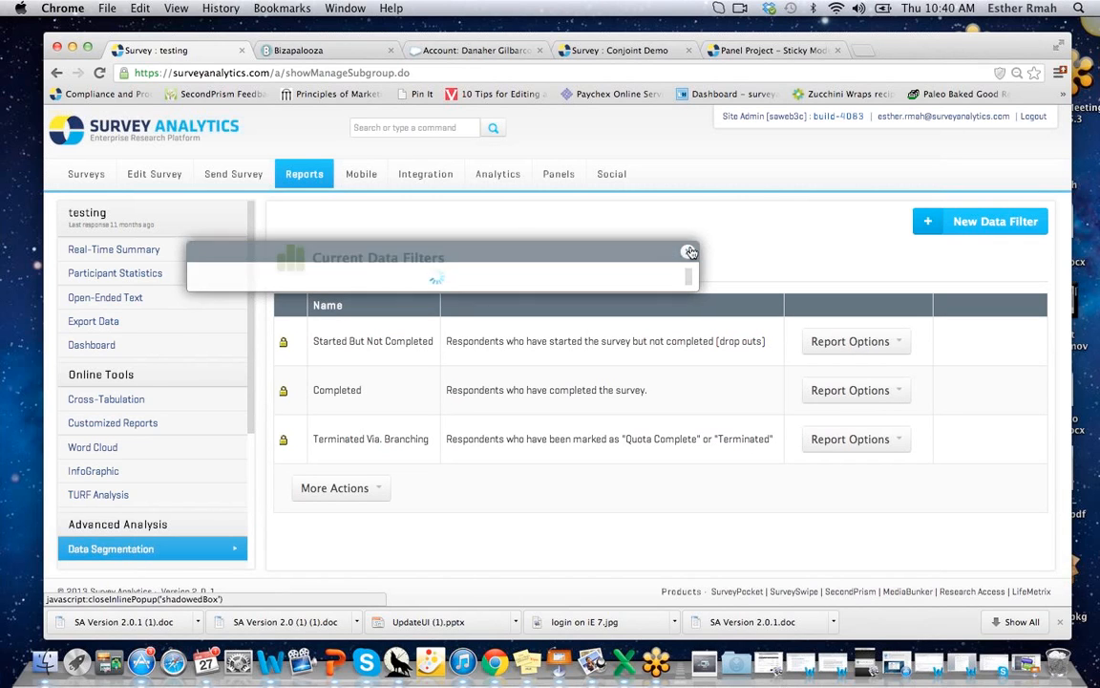
Review the vacation-package conjoint analysis on the entire dataset, then open the seven-panel My Panels list.
left_click(494, 181)
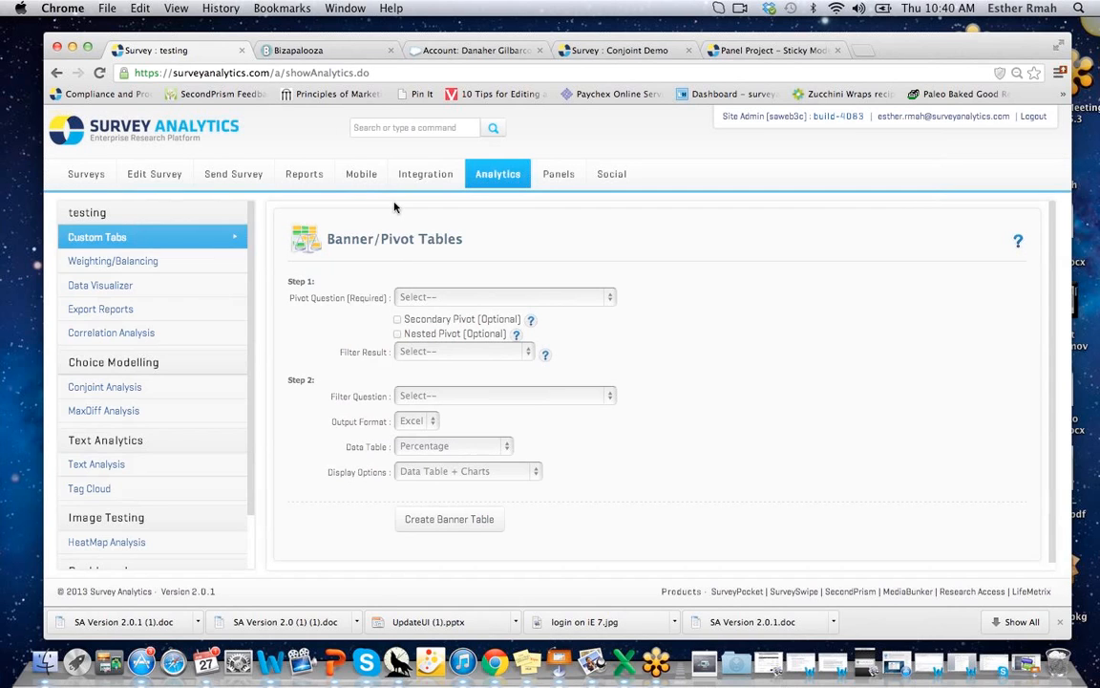
left_click(96, 389)
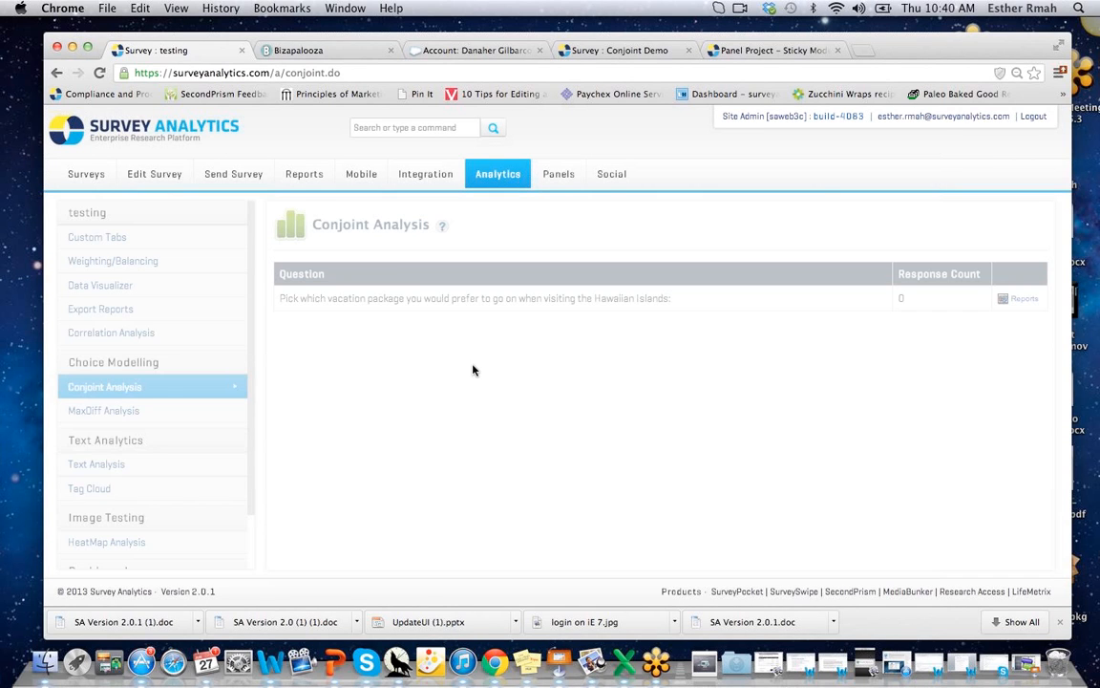
left_click(339, 324)
left_click(339, 324)
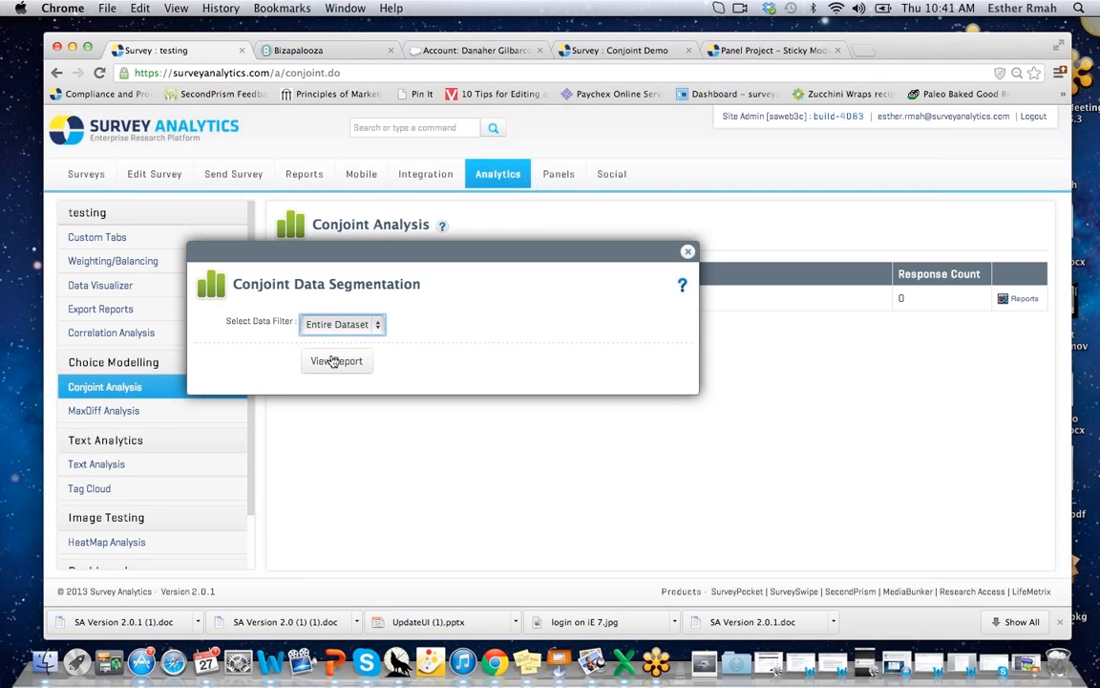
left_click(690, 253)
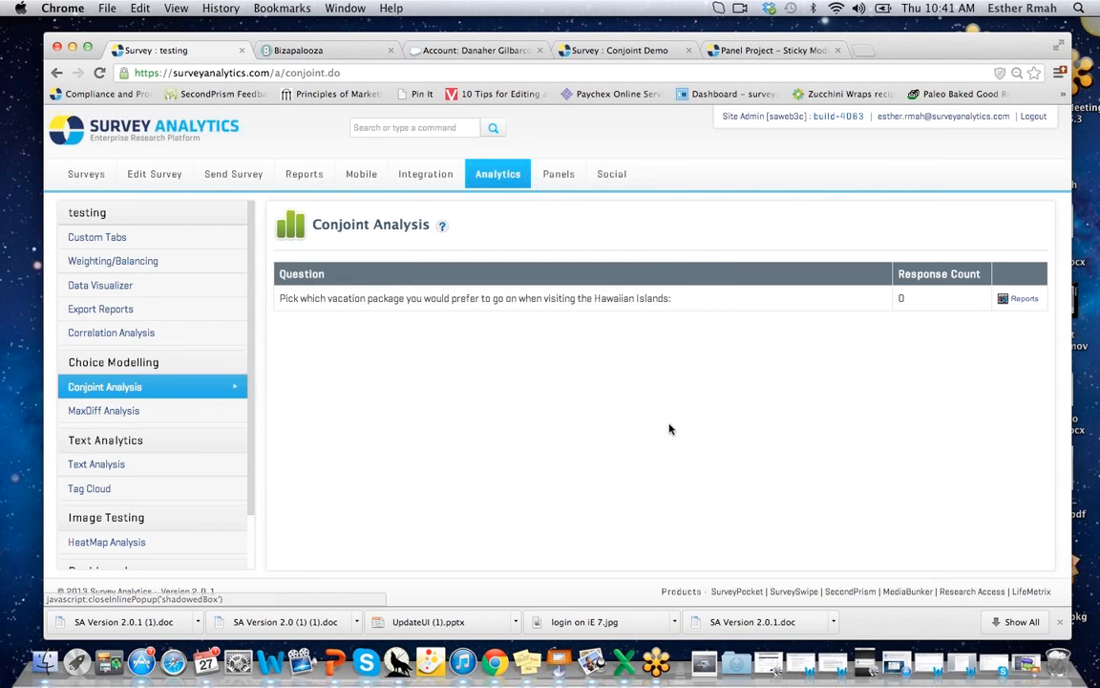
left_click(557, 179)
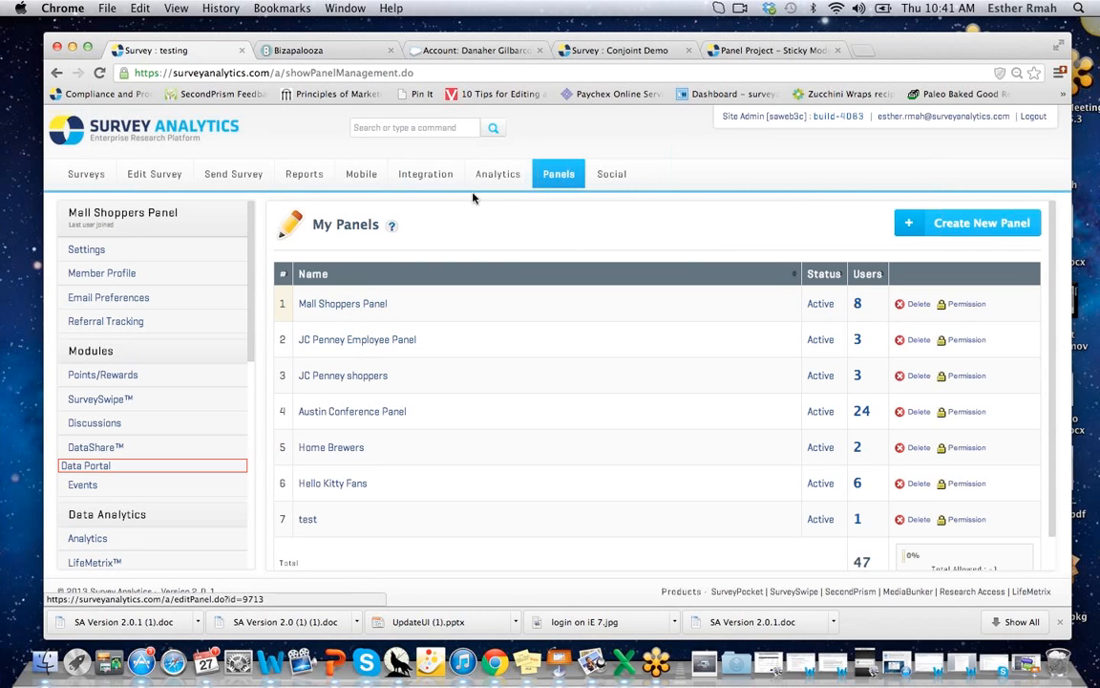
Open the Mall Shoppers Panel and look through its Settings page.
left_click(332, 413)
left_click(342, 304)
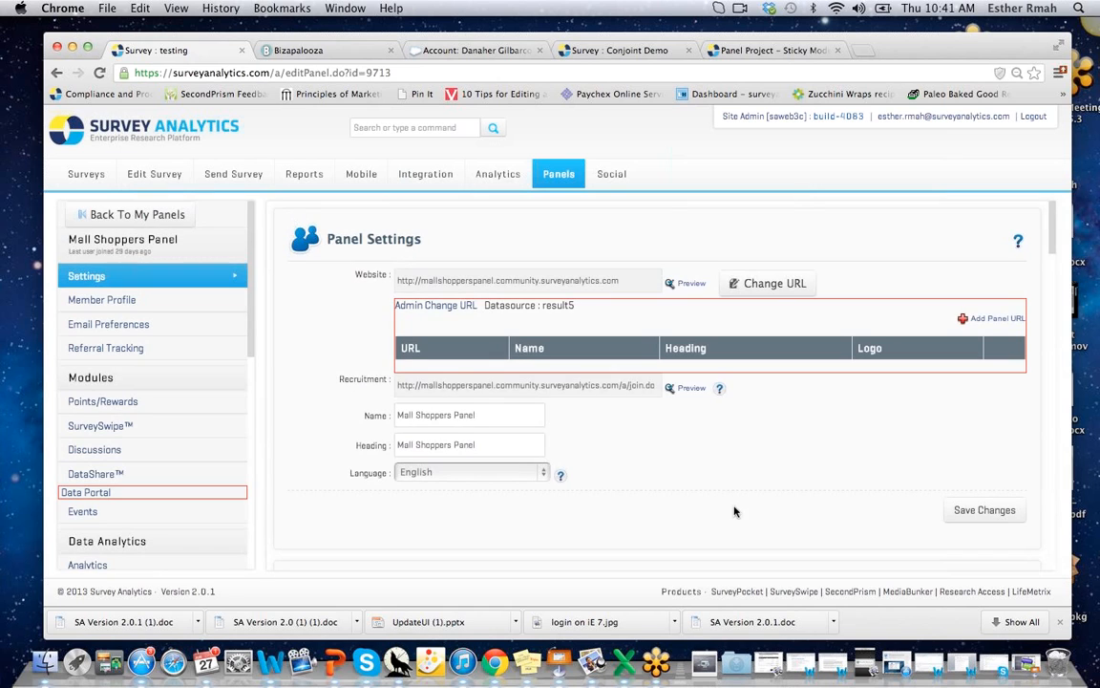
left_click_drag(1051, 240, 1038, 411)
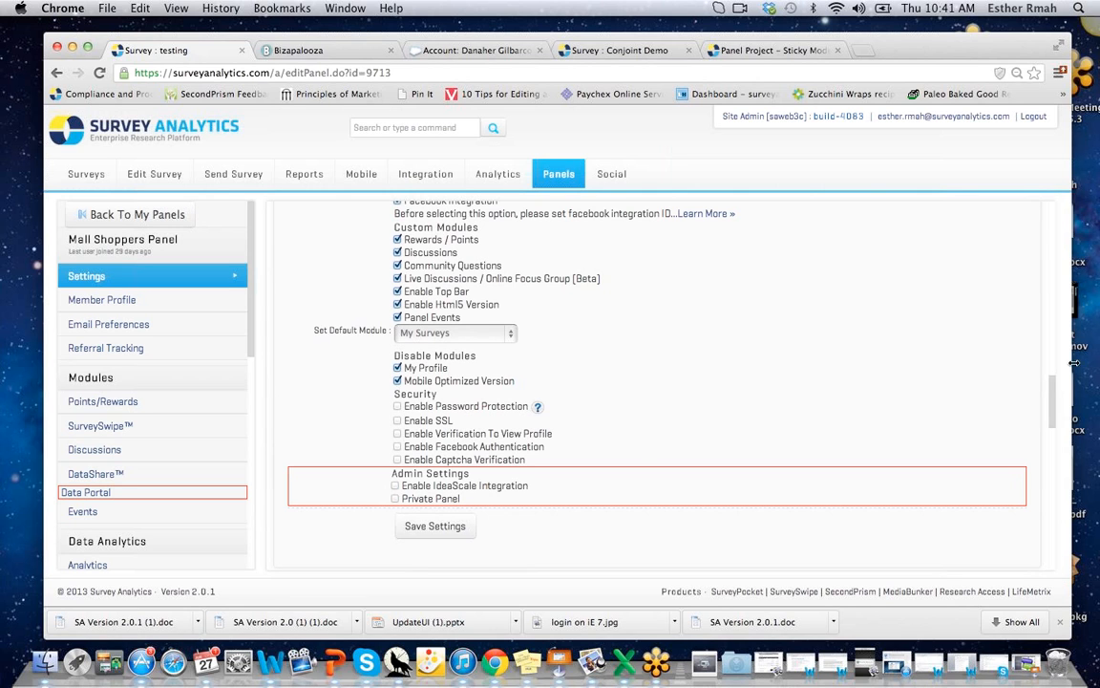
left_click_drag(1050, 383, 1044, 252)
Review the panel's Member Profile fields and Email Preferences, then switch to the Bizapalooza tab.
left_click(163, 302)
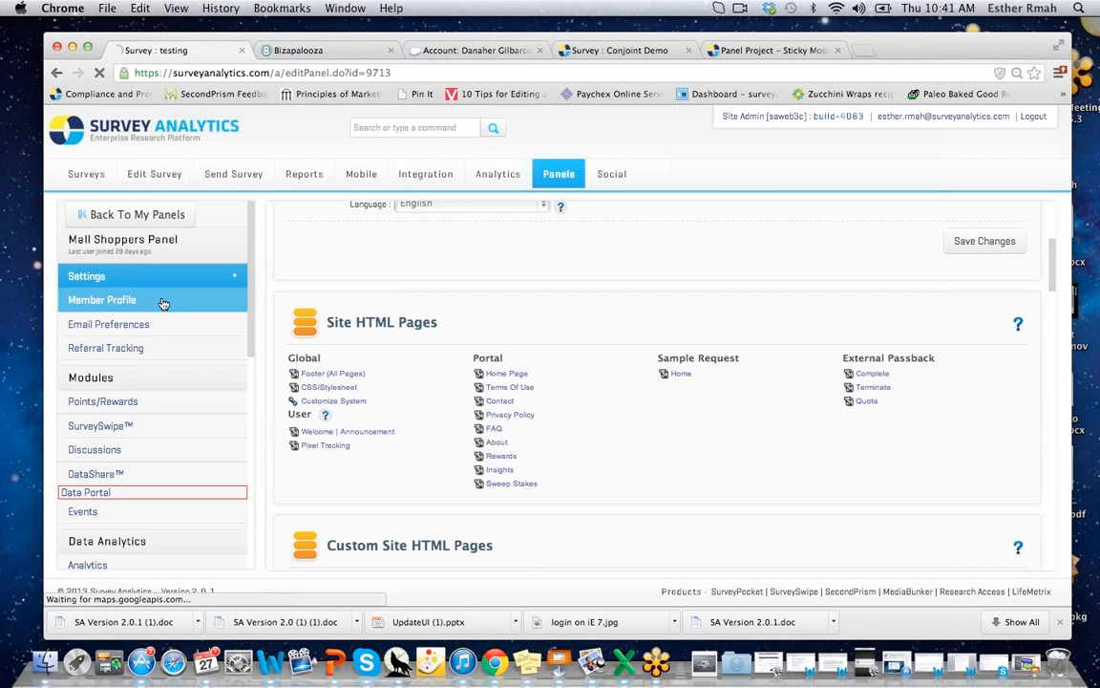
left_click_drag(1052, 227, 1050, 122)
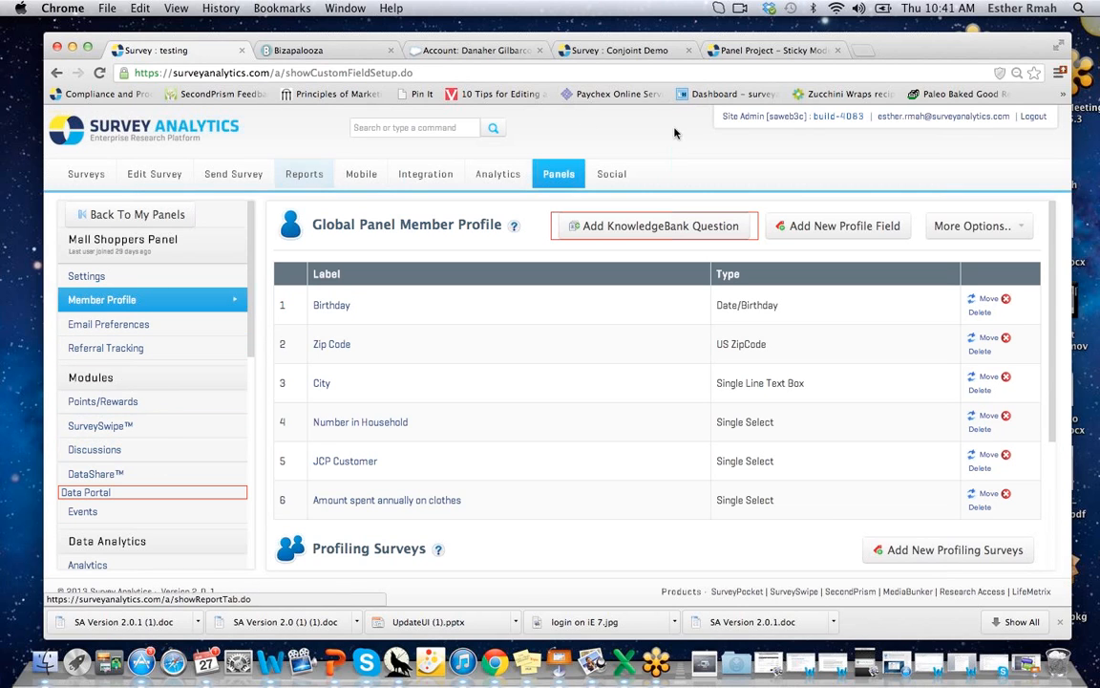
left_click(102, 328)
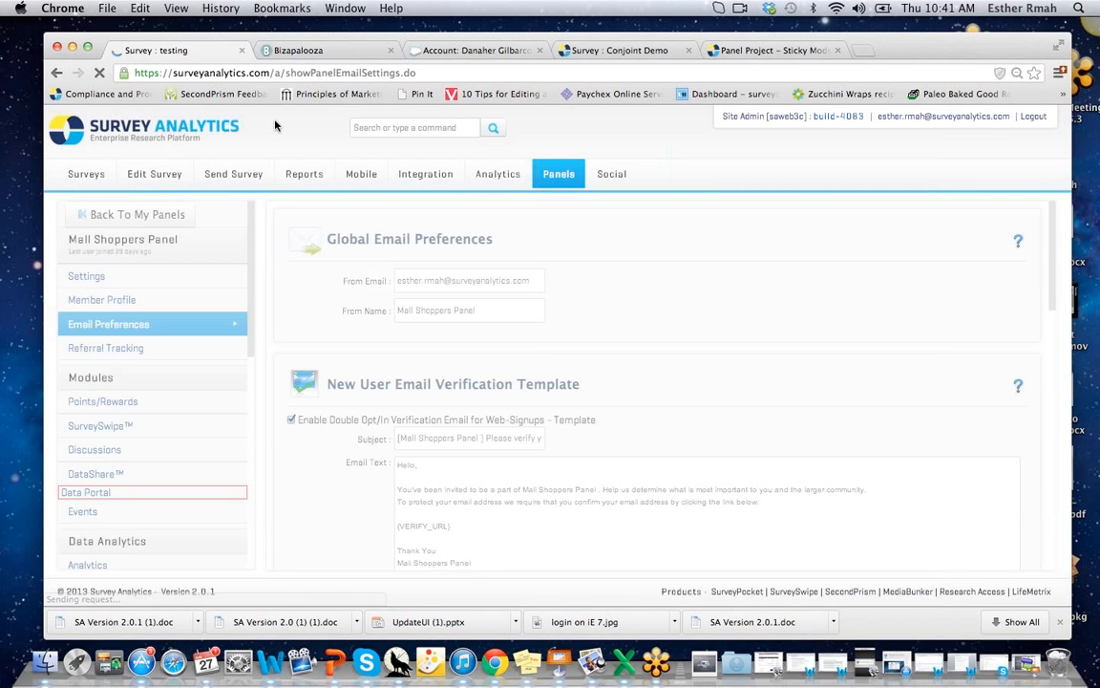
left_click(299, 52)
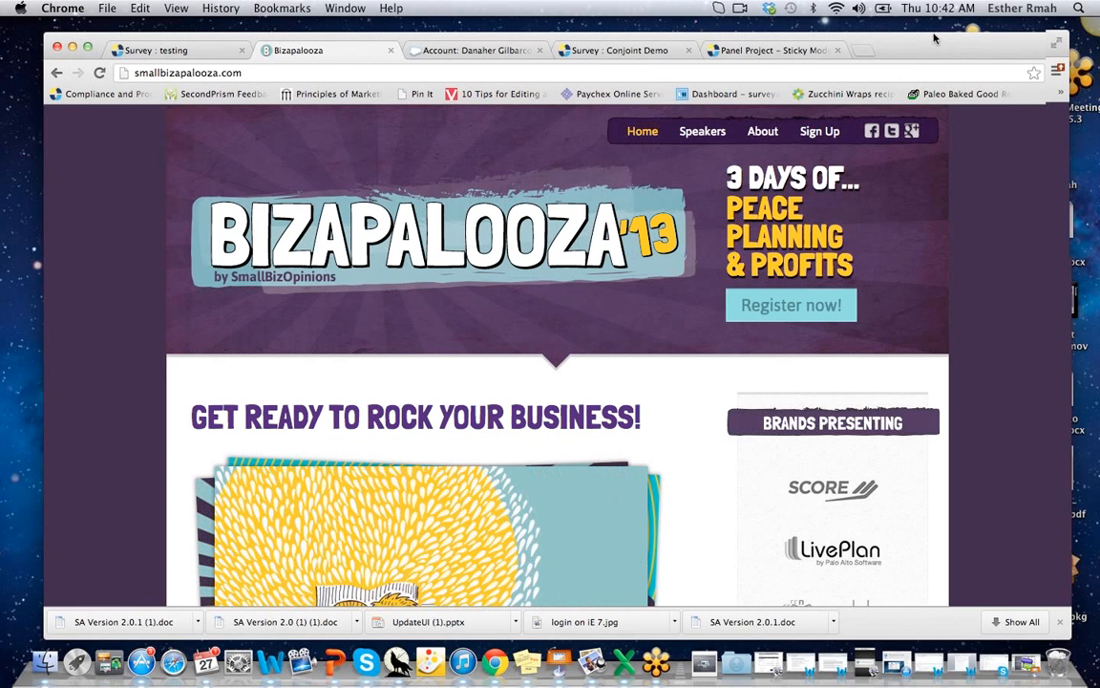
Nudge the Chrome window up-left and enlarge it slightly over the Bizapalooza home page.
left_click_drag(935, 38, 926, 23)
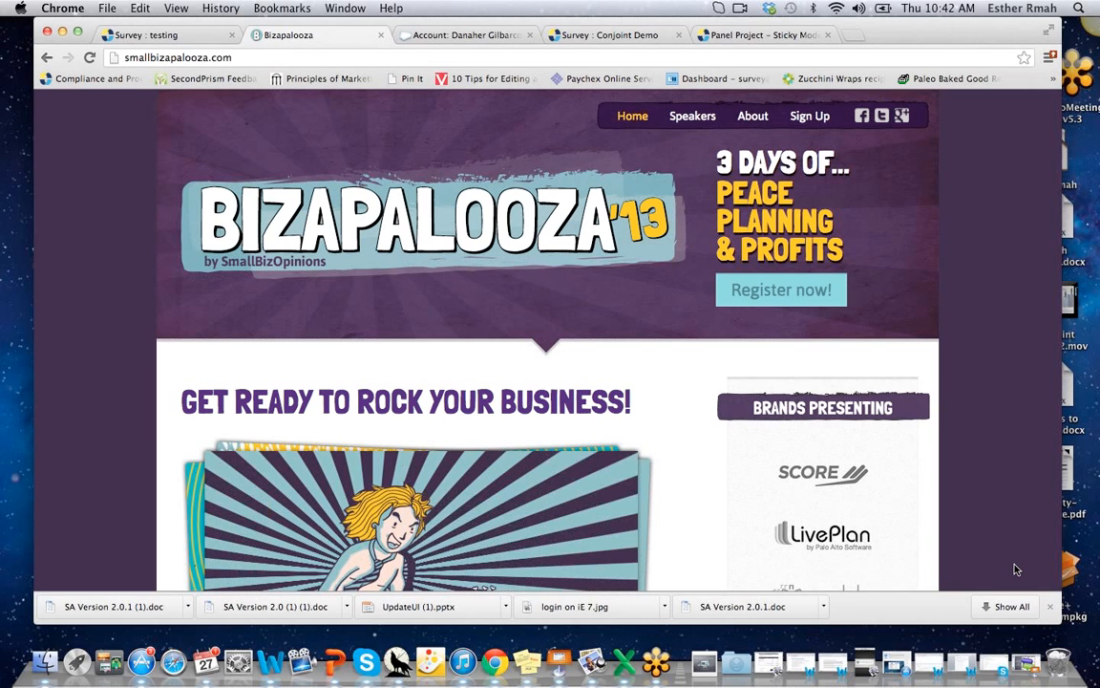
left_click_drag(1060, 623, 1065, 637)
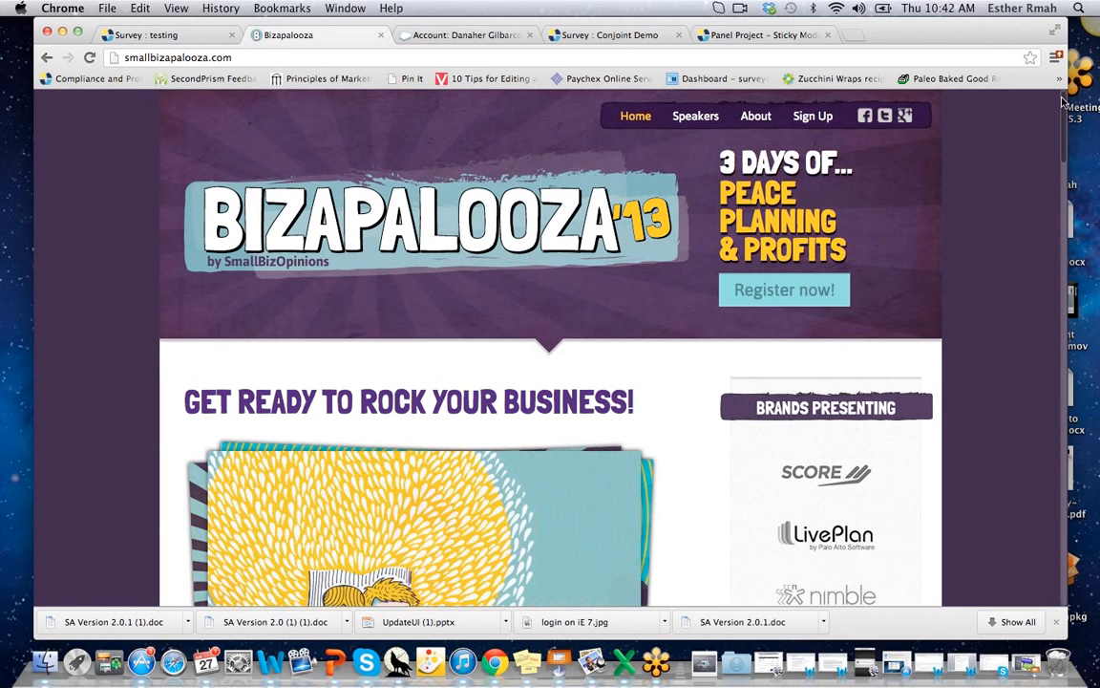
scroll(1063, 103, "down", 2)
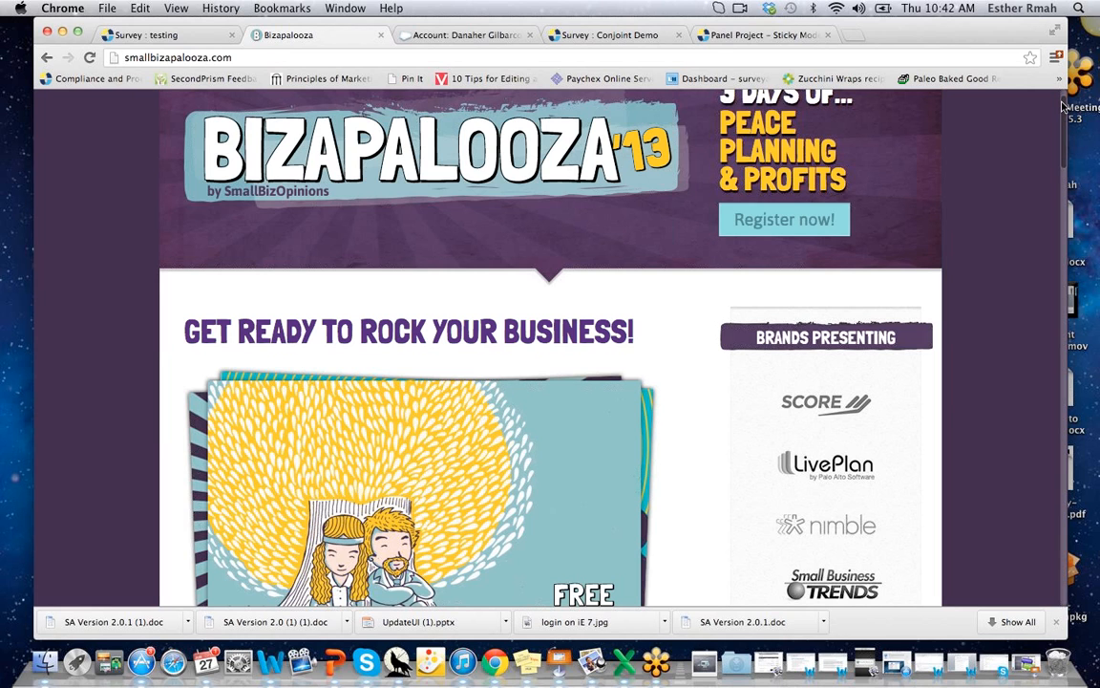
scroll(1063, 103, "up", 1)
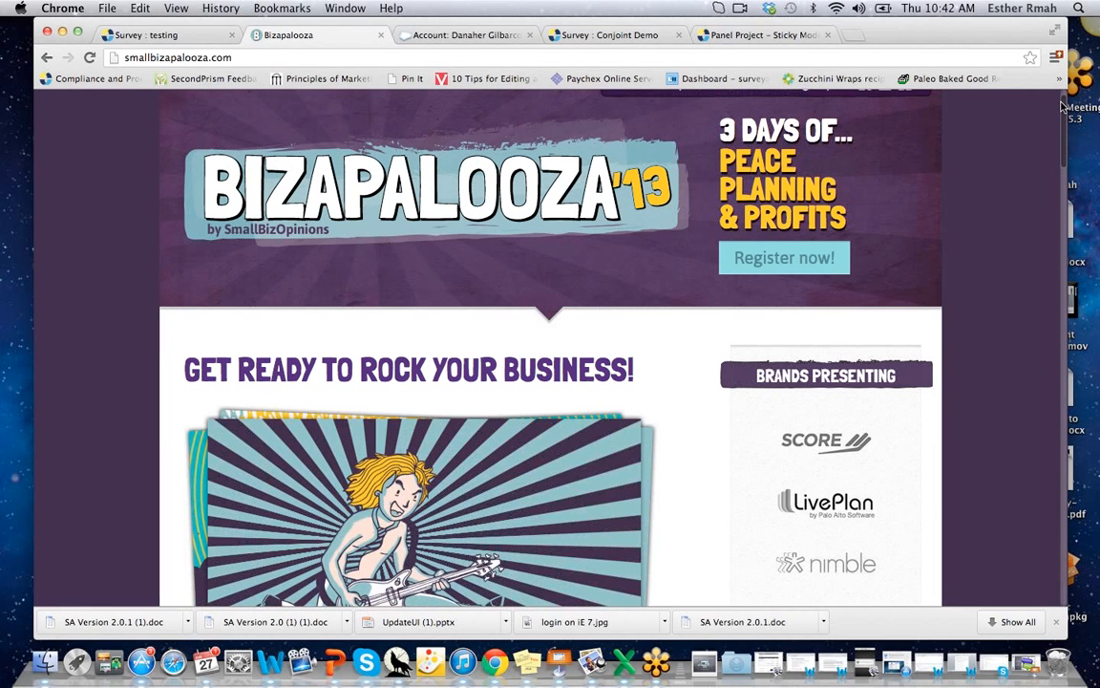
scroll(1063, 105, "up", 1)
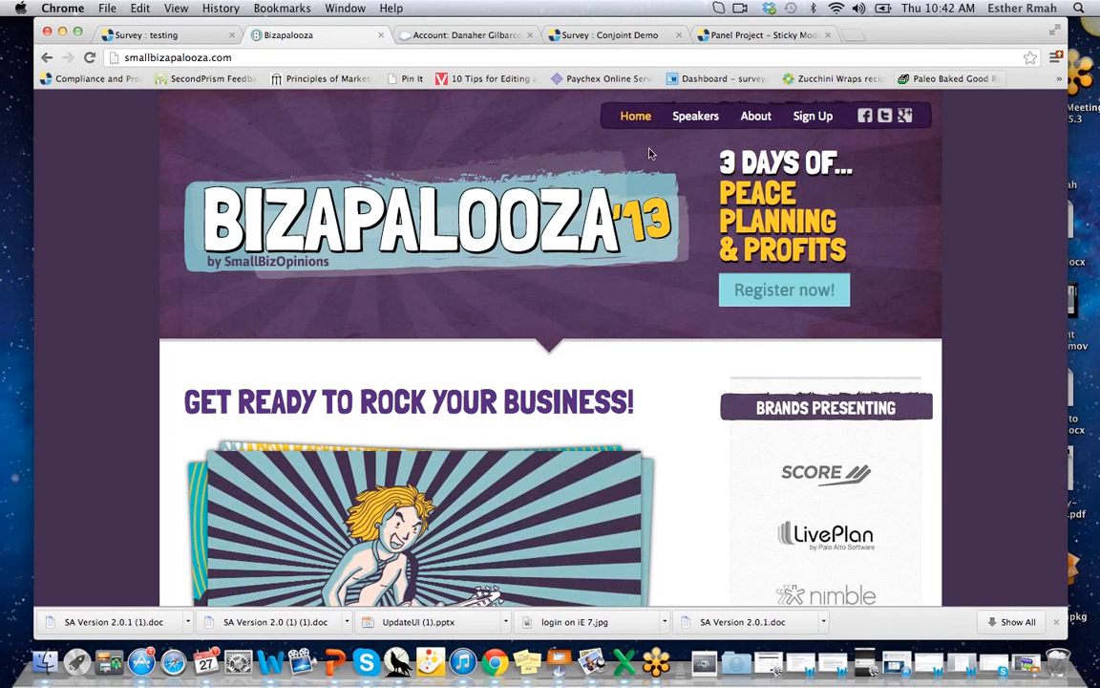
Browse the speaker bios on the Meet the Speakers page and bring up the Register form.
left_click(693, 118)
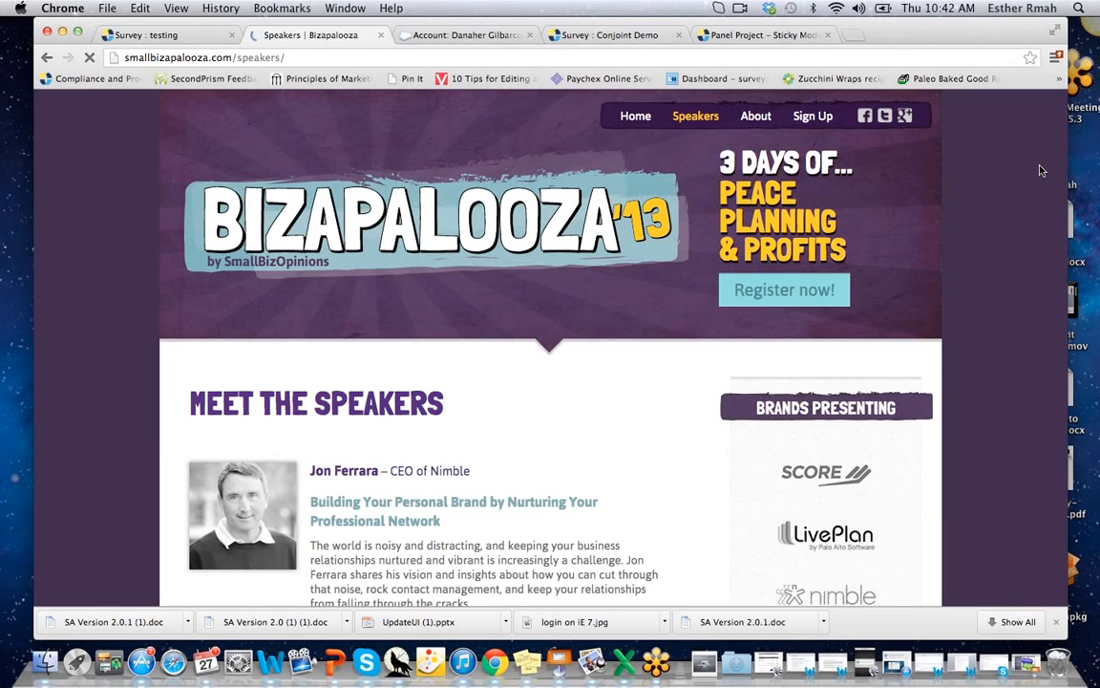
scroll(1042, 170, "down", 1)
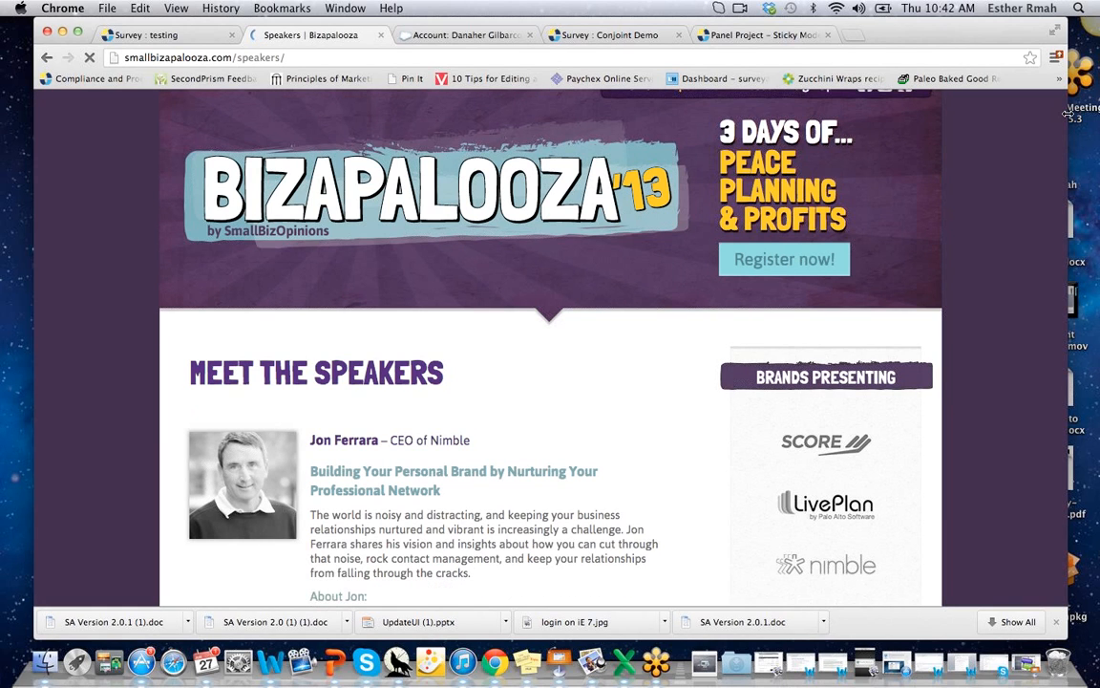
scroll(1068, 114, "down", 1)
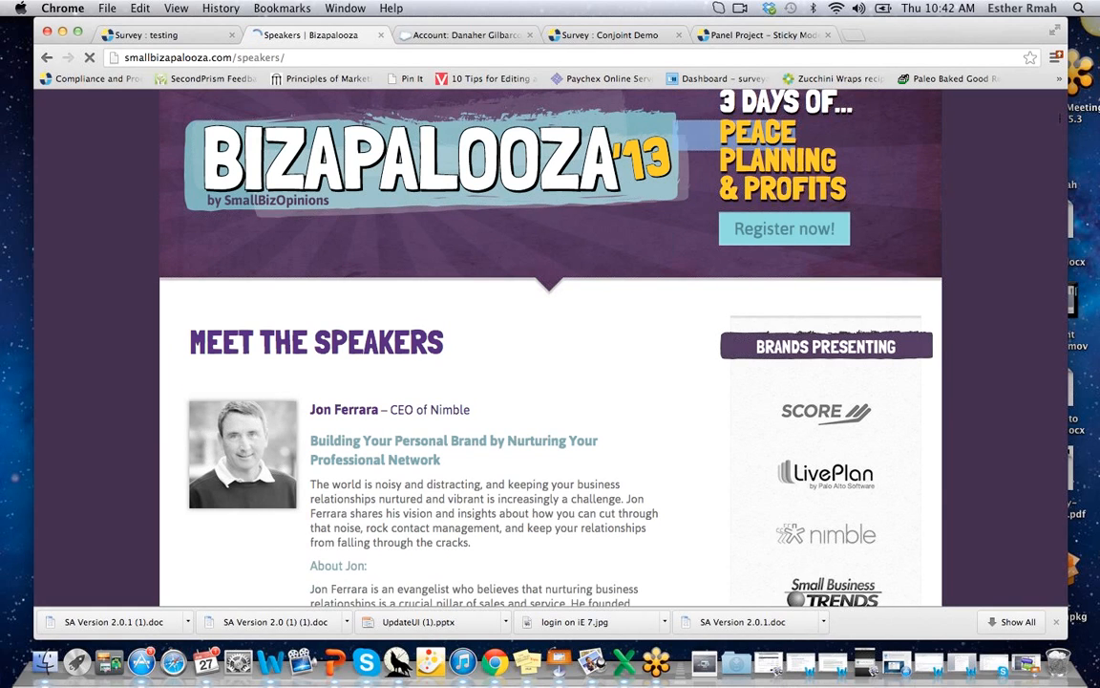
left_click_drag(1060, 118, 983, 517)
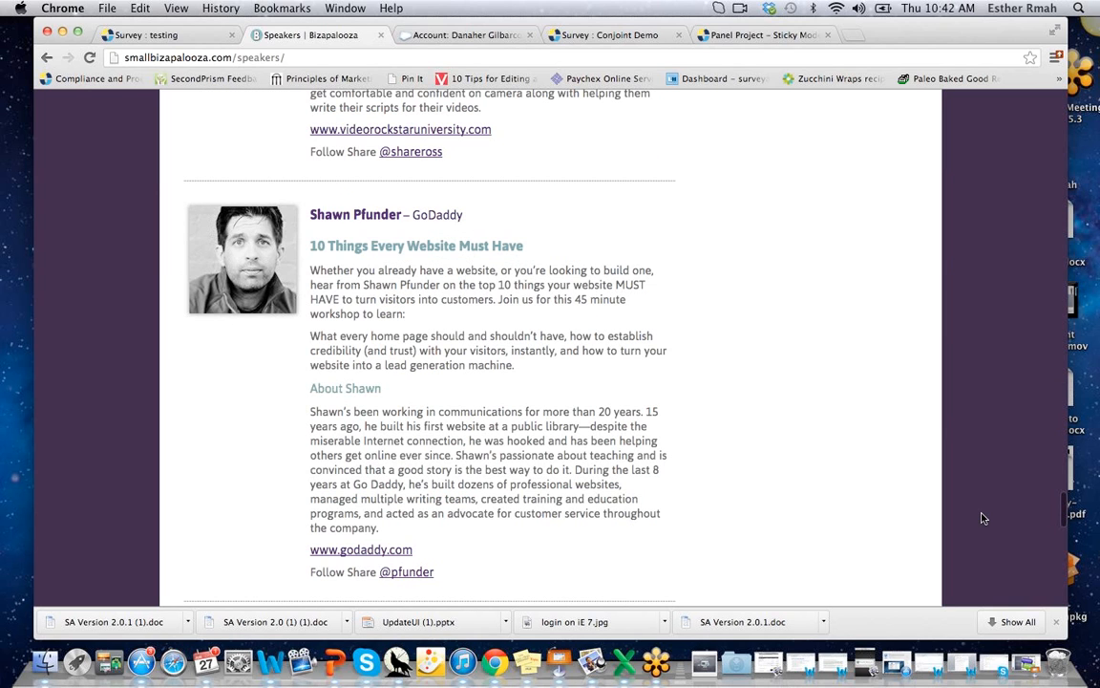
left_click_drag(983, 518, 772, 116)
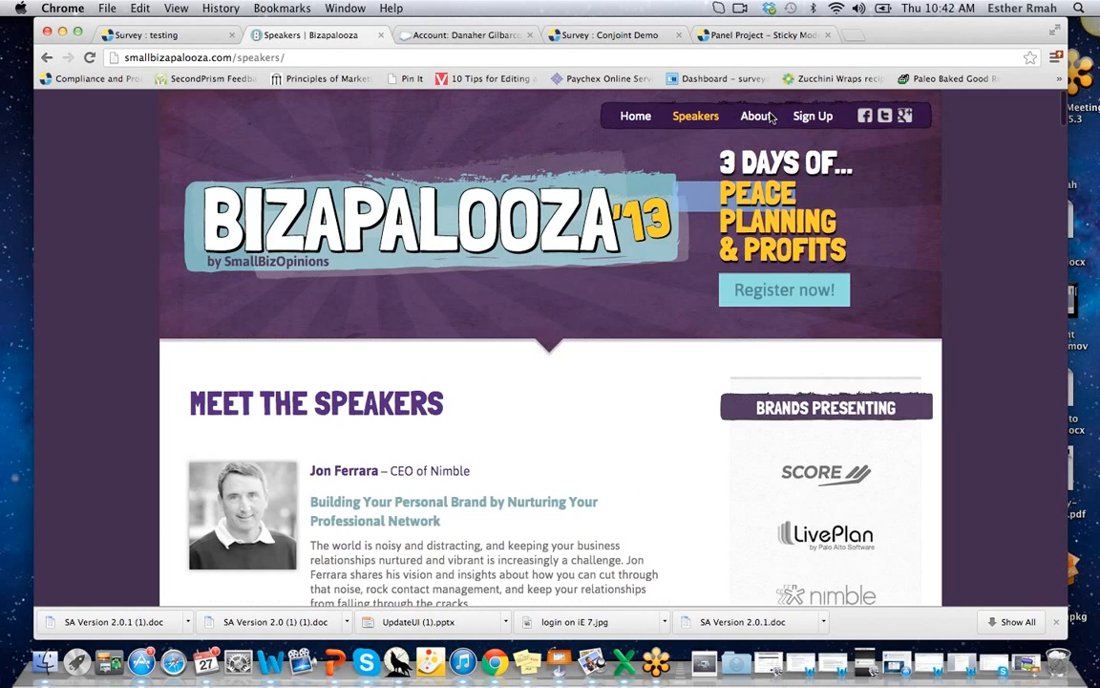
left_click(811, 116)
Fill the Register form with autofilled name and e-mail, enter and verify a password, and submit.
left_click(475, 247)
type("er")
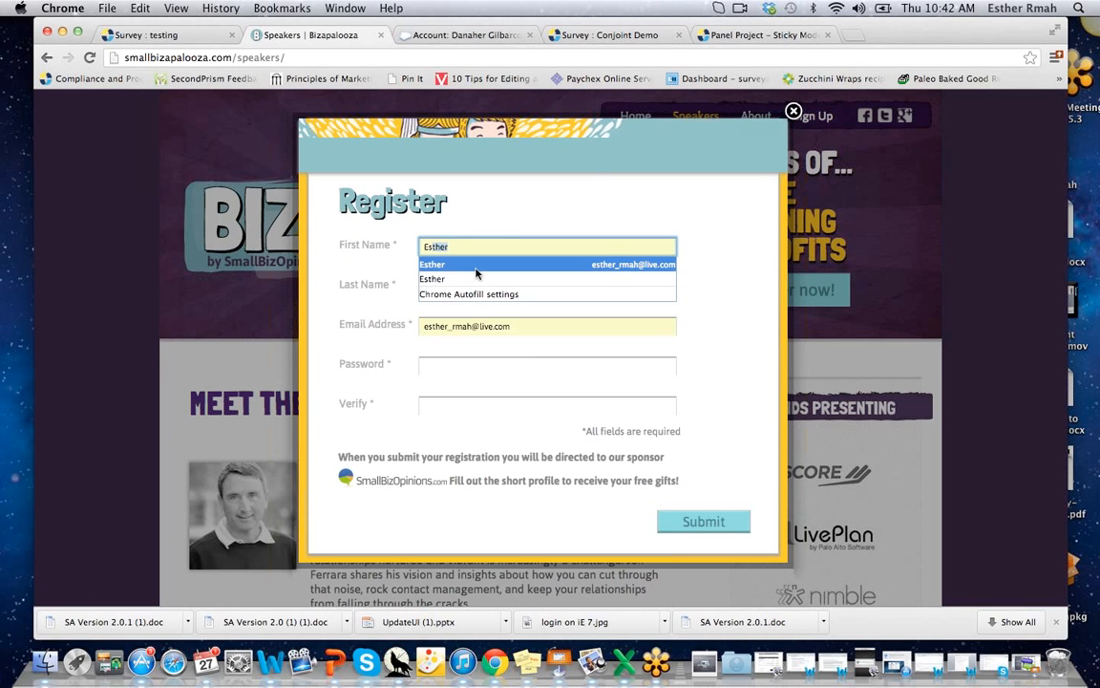
left_click(473, 266)
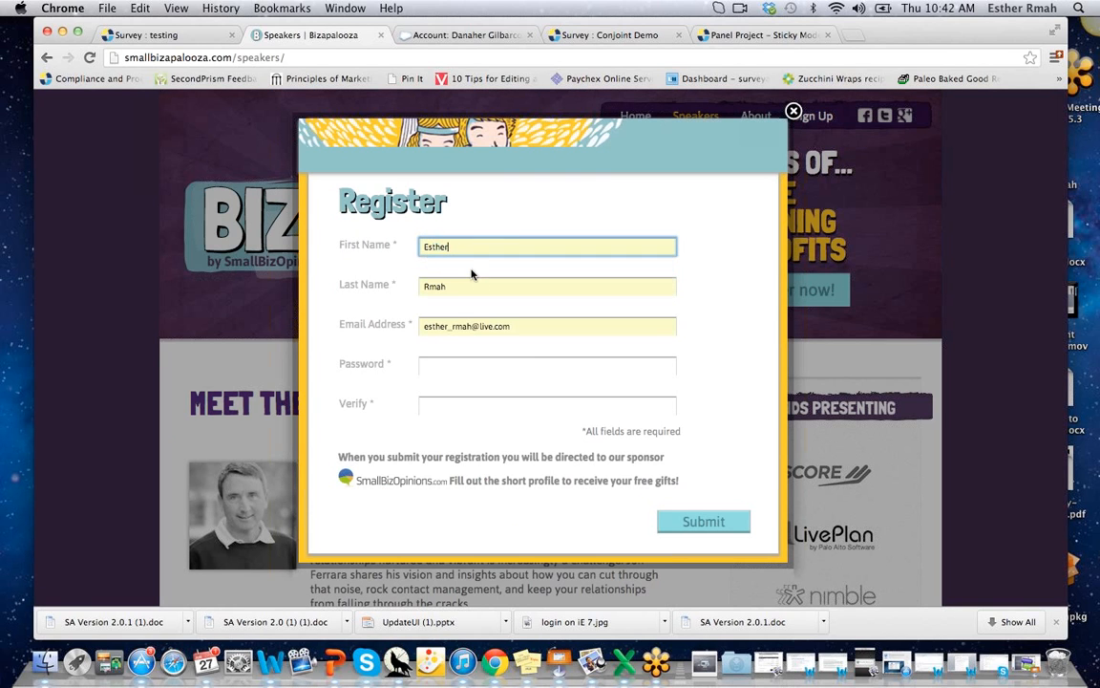
left_click(532, 321)
left_click(452, 364)
type("••••••")
left_click(448, 406)
type("••••••")
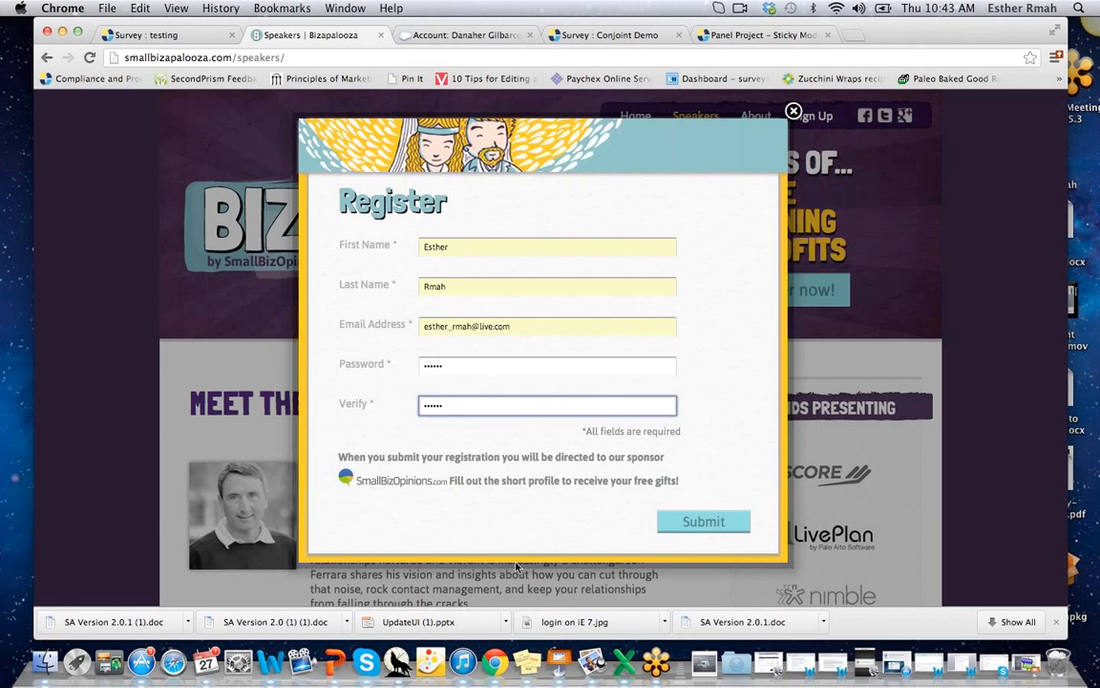
left_click(707, 524)
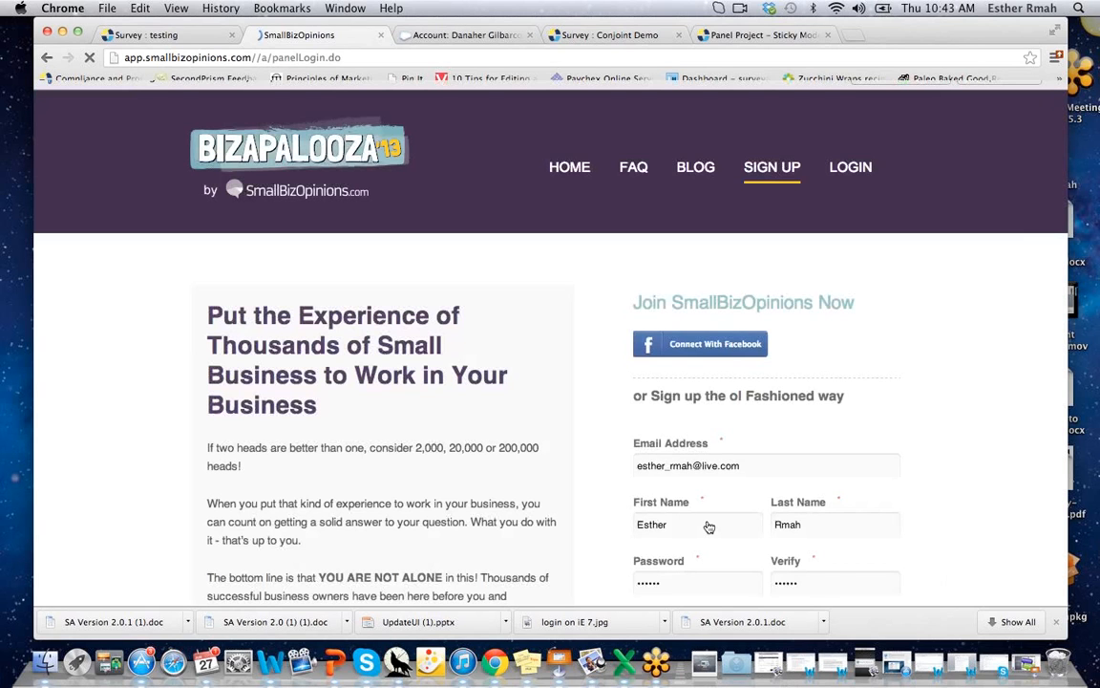
Browse from the SmallBizOpinions Join page to its FAQs, then return to the 'Survey : testing' tab.
scroll(940, 347, "down", 1)
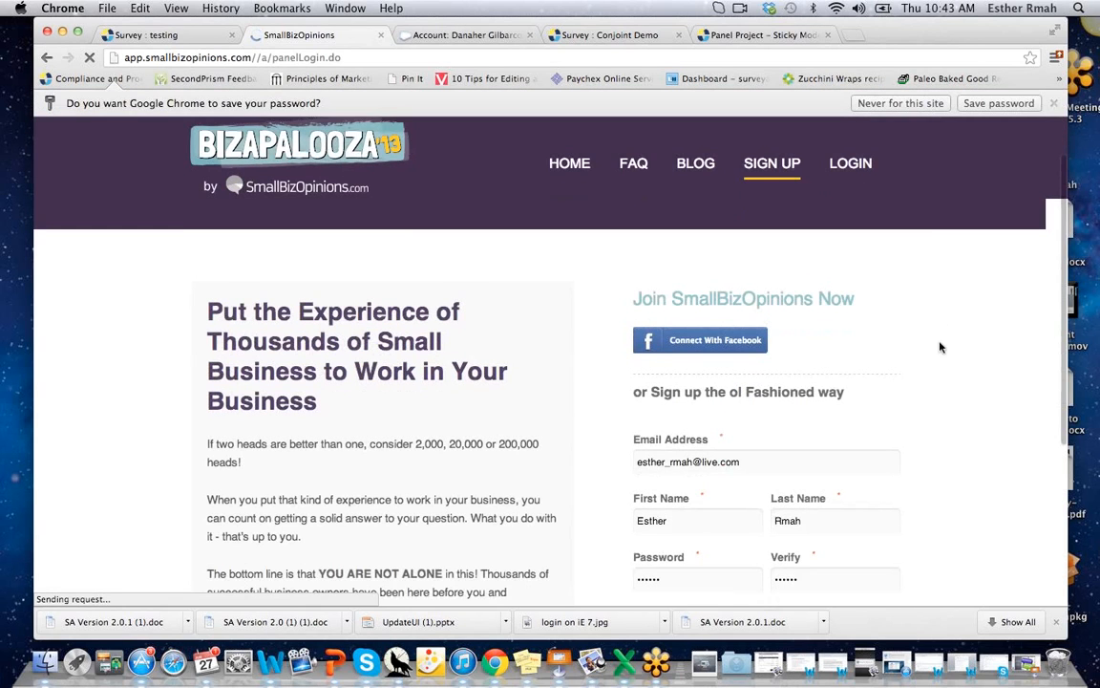
scroll(908, 407, "down", 5)
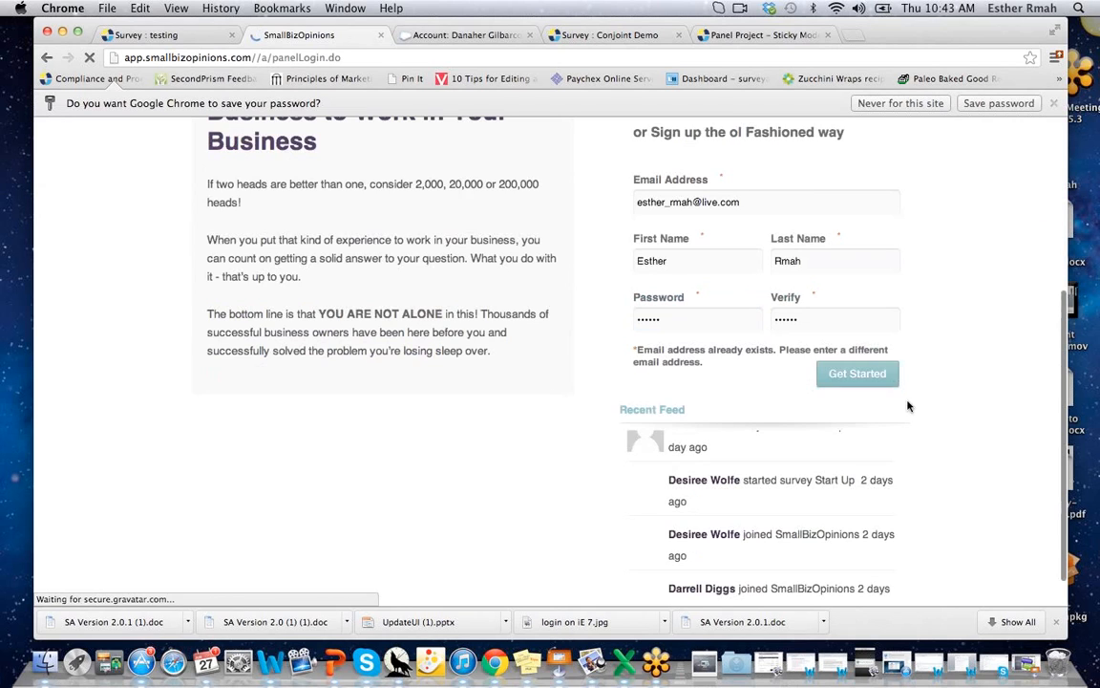
scroll(874, 273, "up", 3)
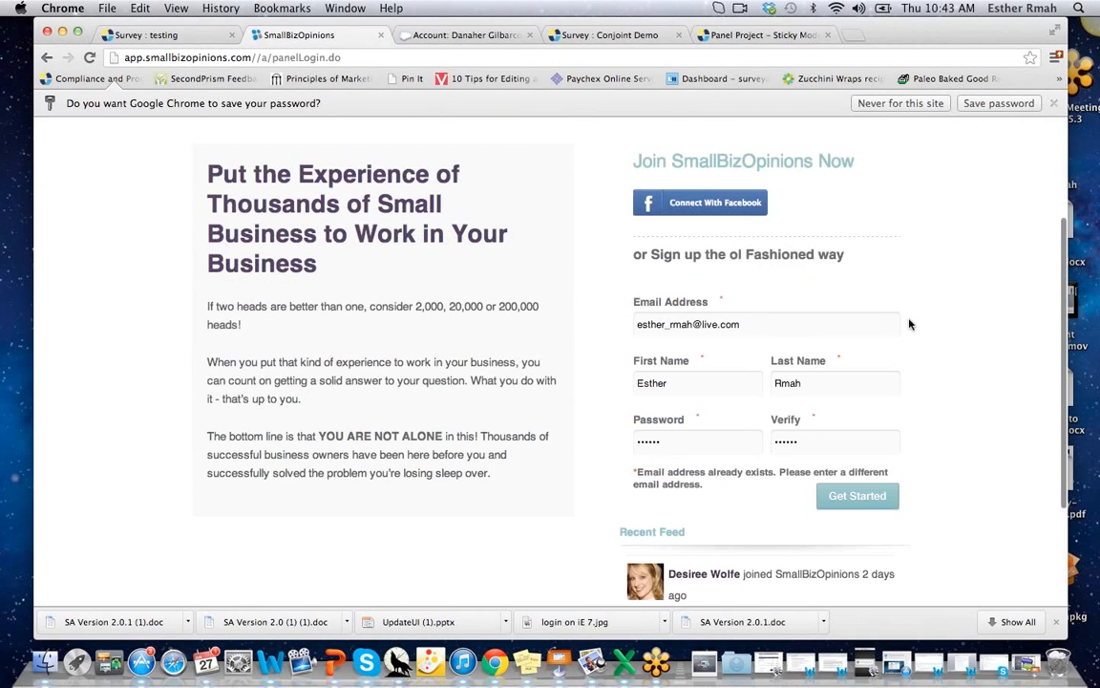
scroll(908, 322, "up", 4)
left_click(567, 196)
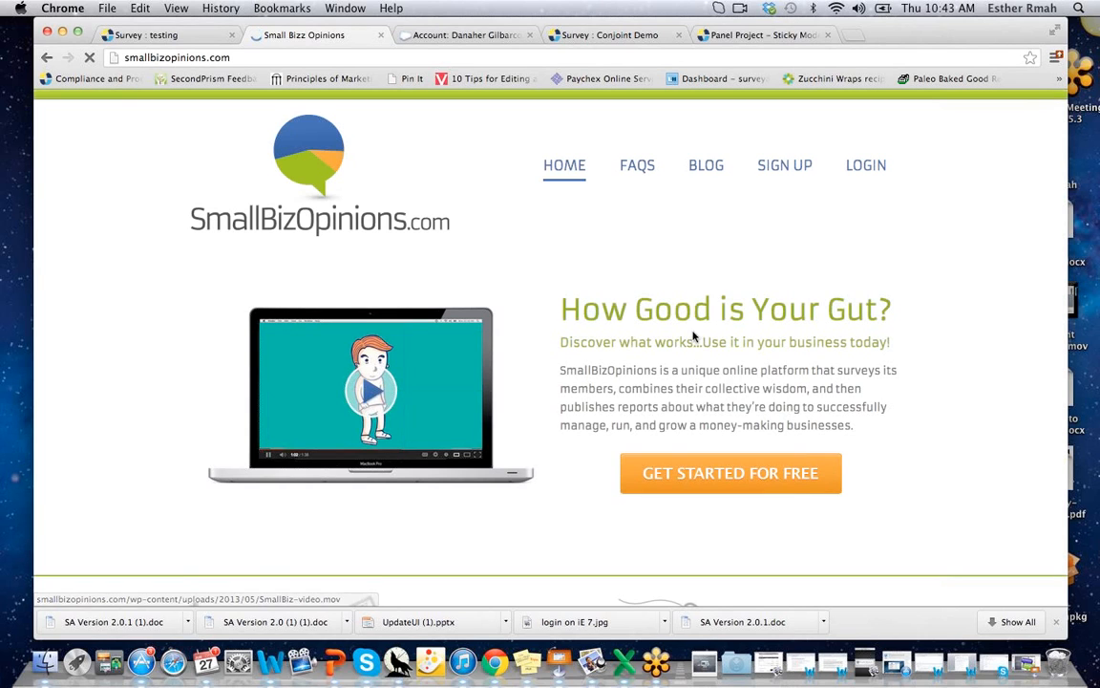
left_click(637, 168)
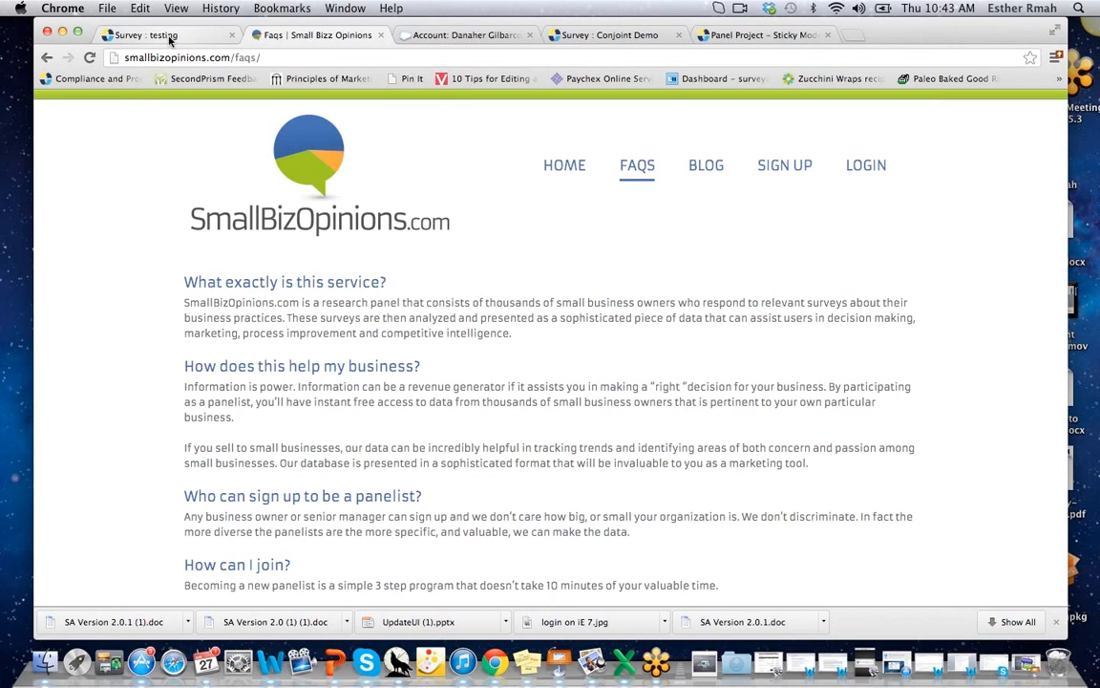
left_click(170, 40)
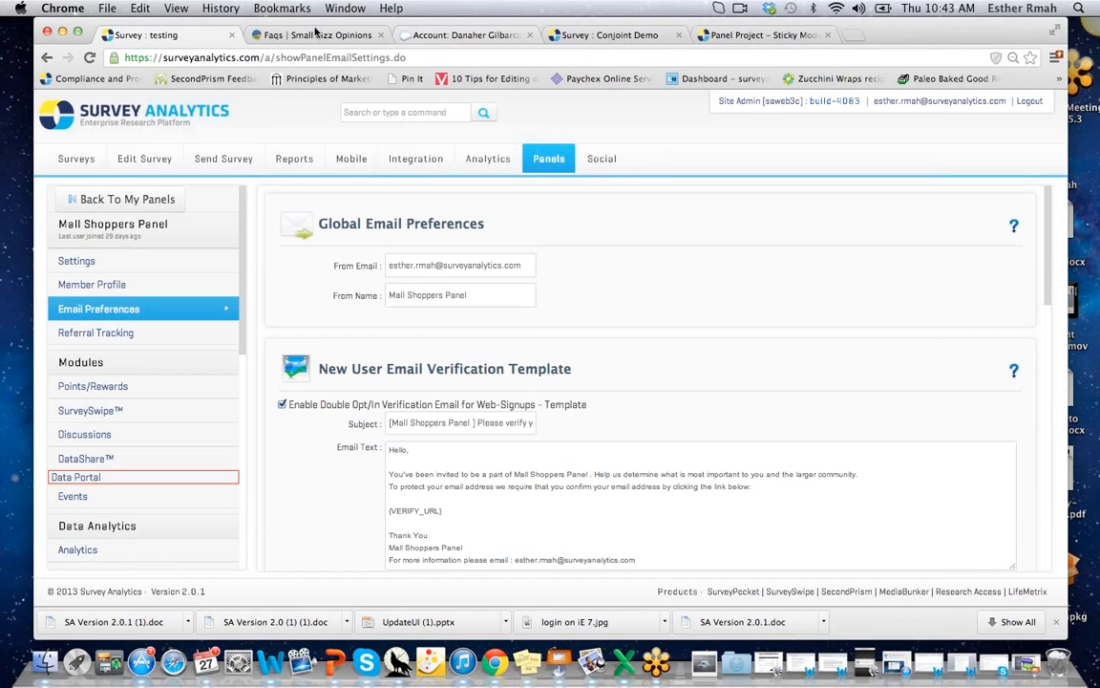
Briefly show the Questions and Answers Keynote slide, then load the testing survey in Edit Survey.
left_click(1029, 672)
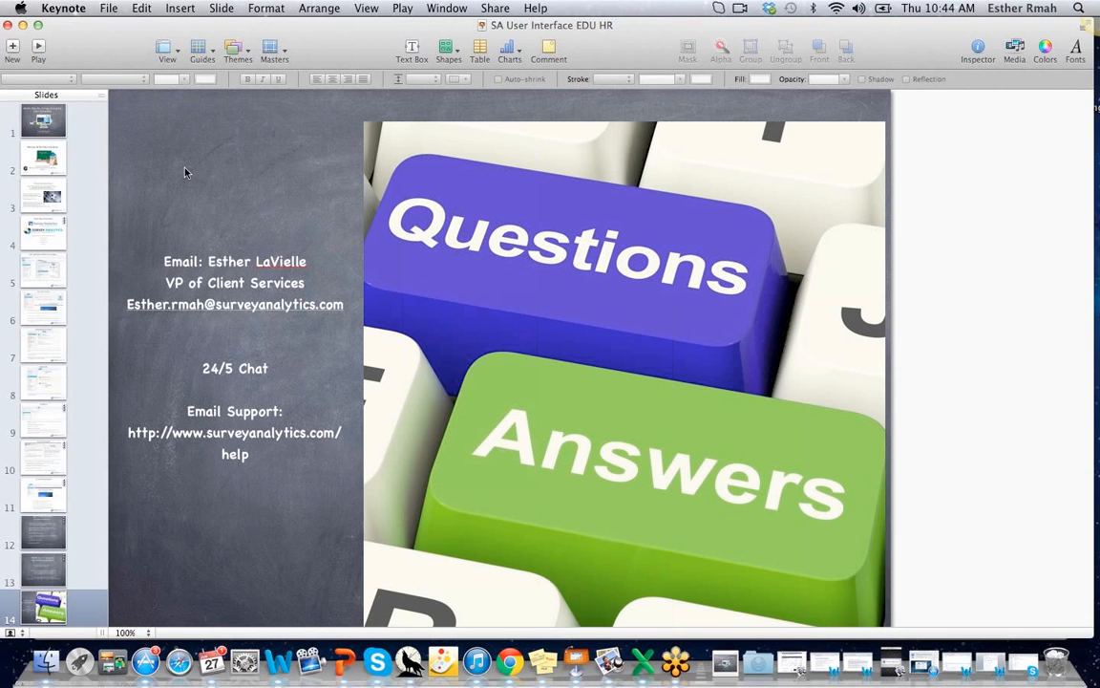
left_click(22, 26)
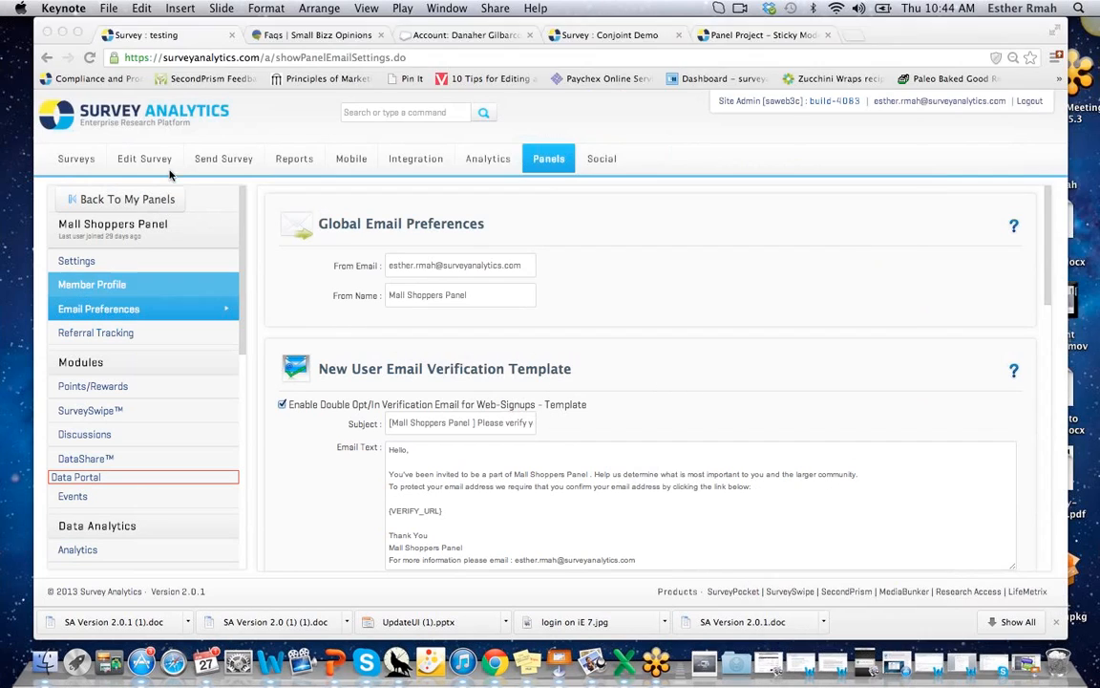
left_click(141, 159)
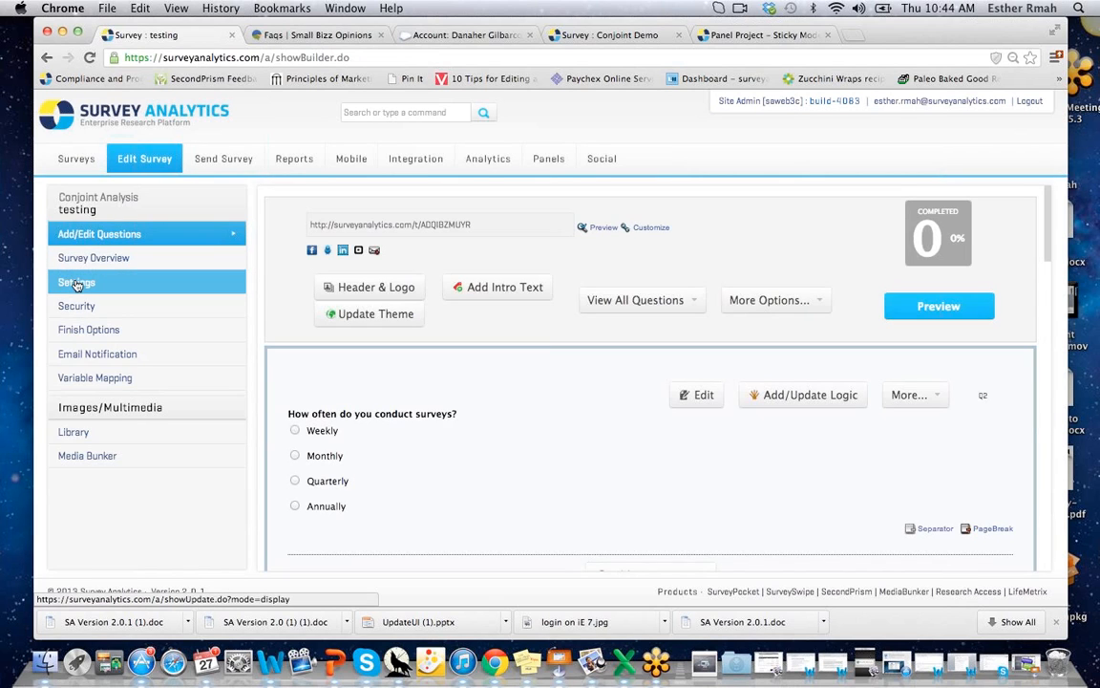
In the testing survey's Settings, switch Interactive Survey Tools' Survey Mode from None to Interactive Mode.
left_click(76, 285)
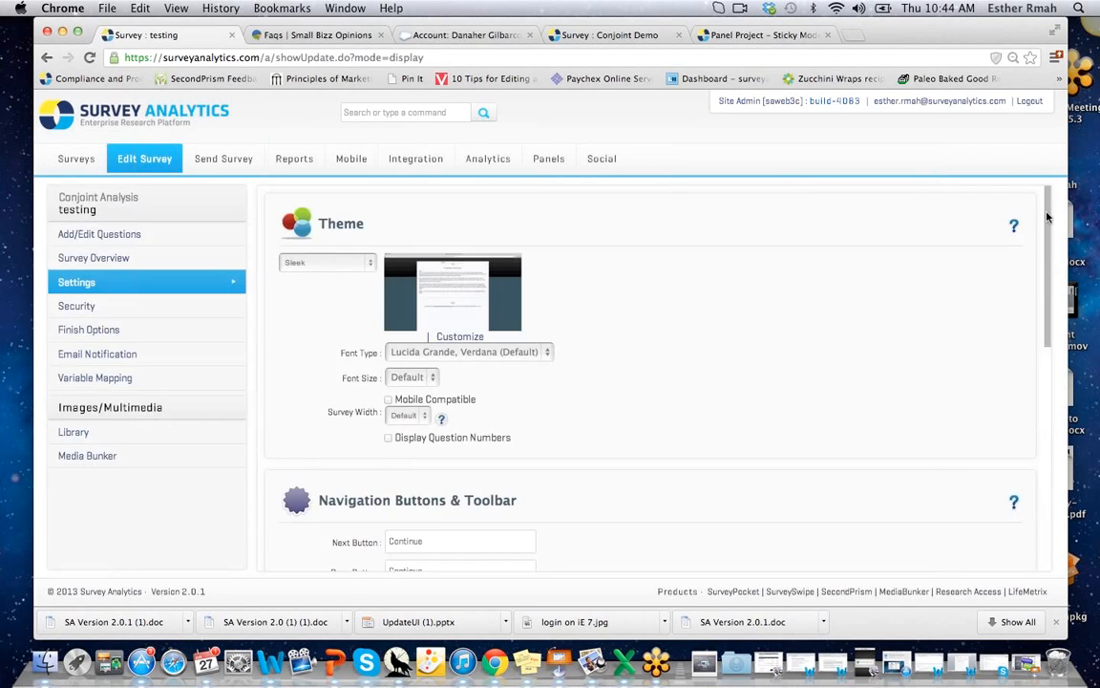
scroll(1047, 218, "down", 10)
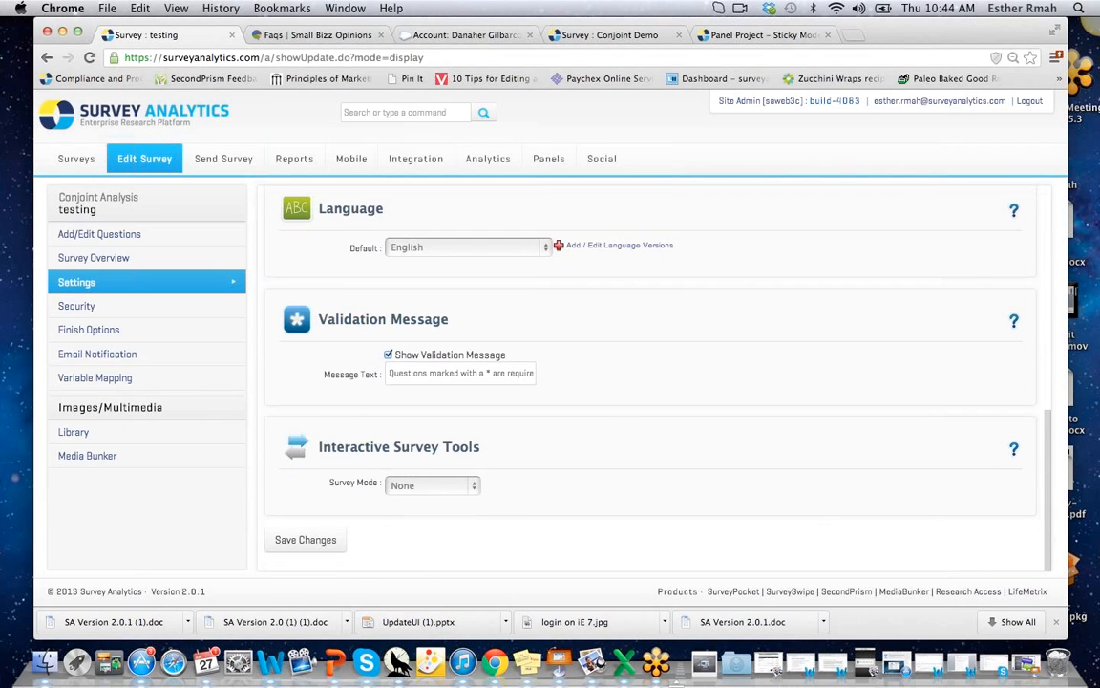
left_click(443, 491)
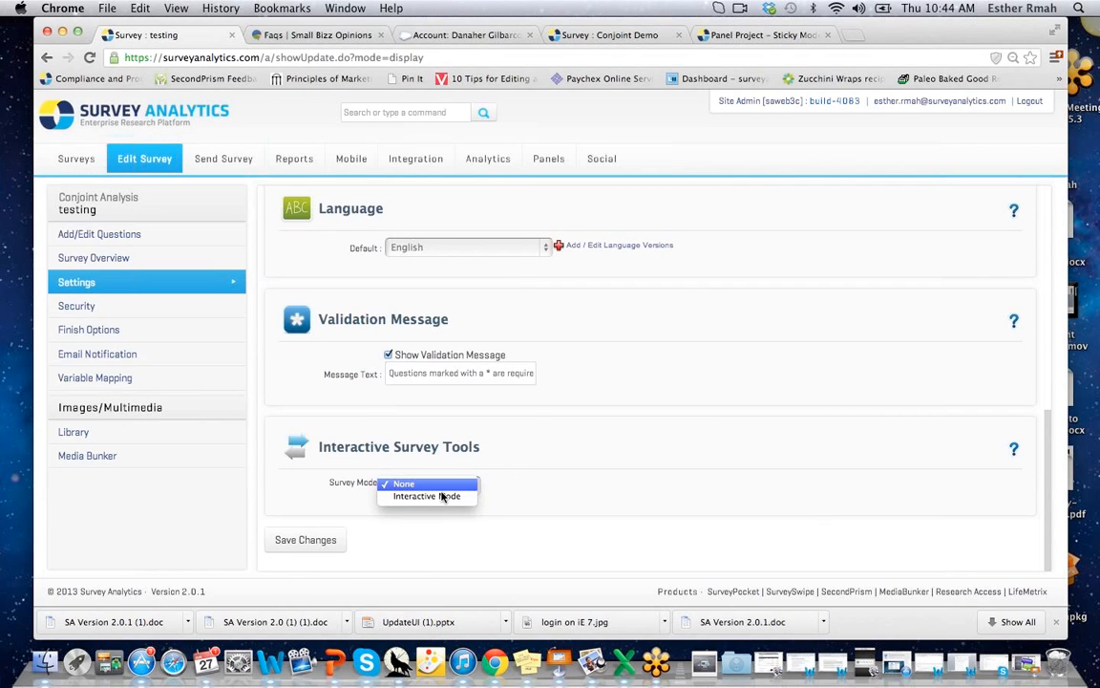
left_click(442, 498)
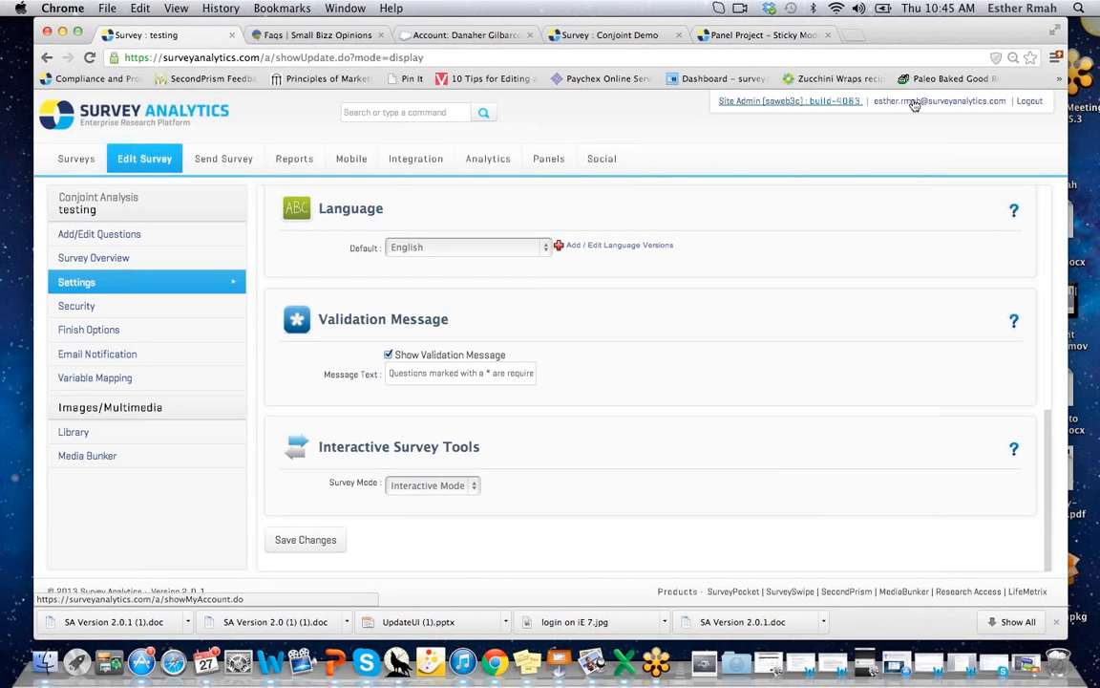
Log out, then log back in from the public site to return to My Surveys.
left_click(1034, 101)
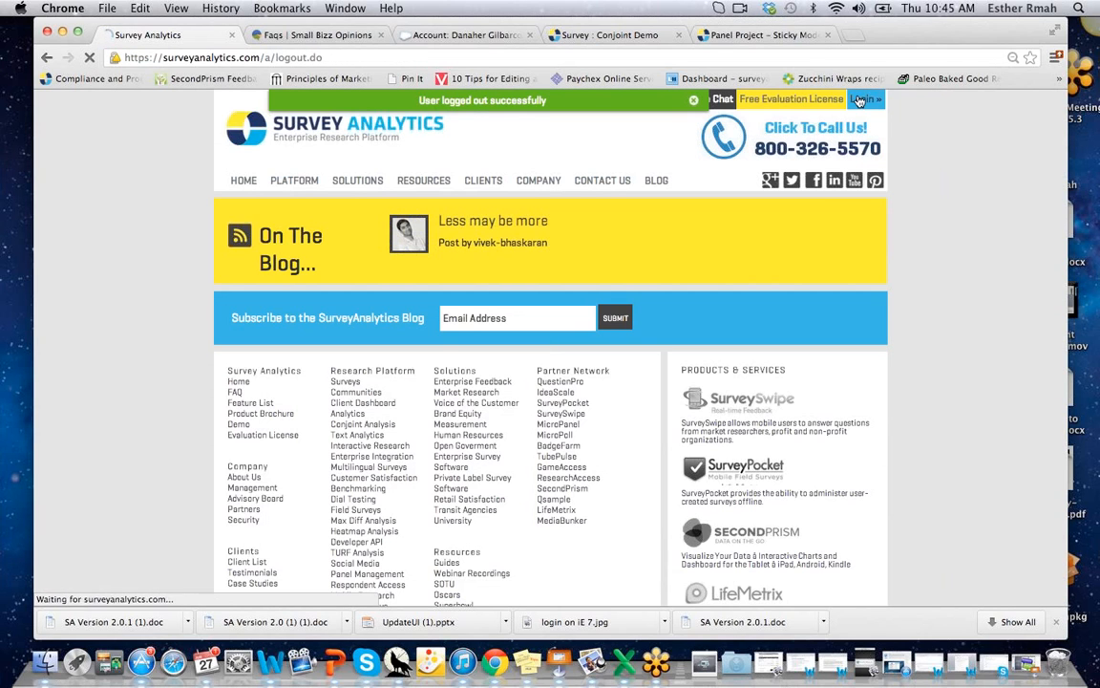
left_click(860, 100)
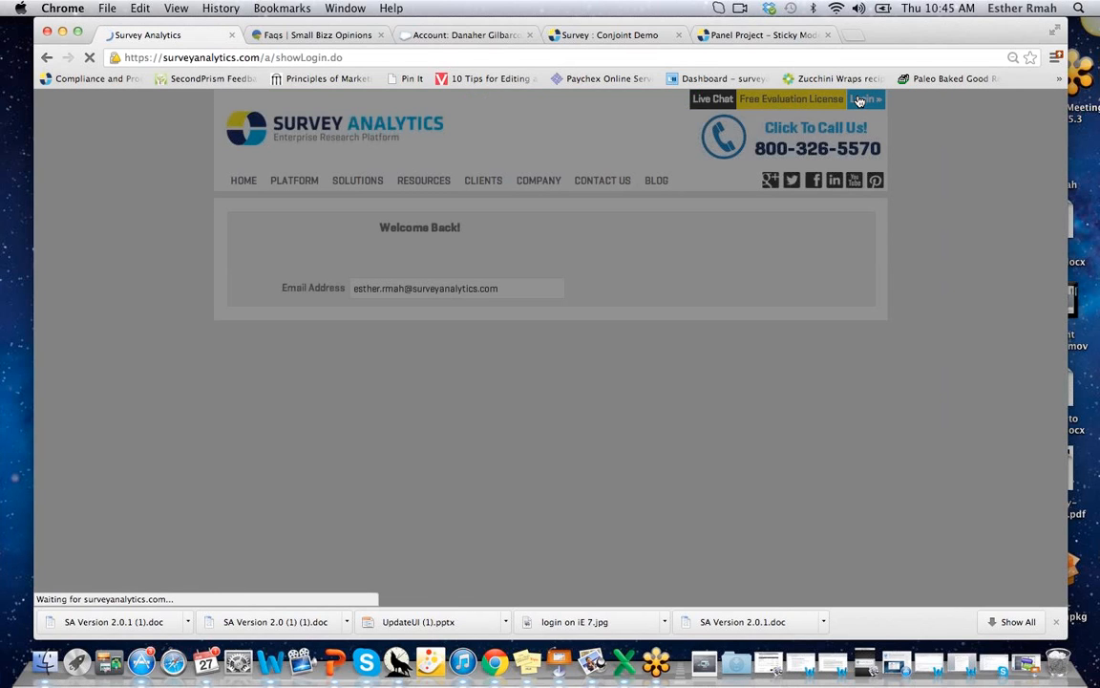
left_click(529, 359)
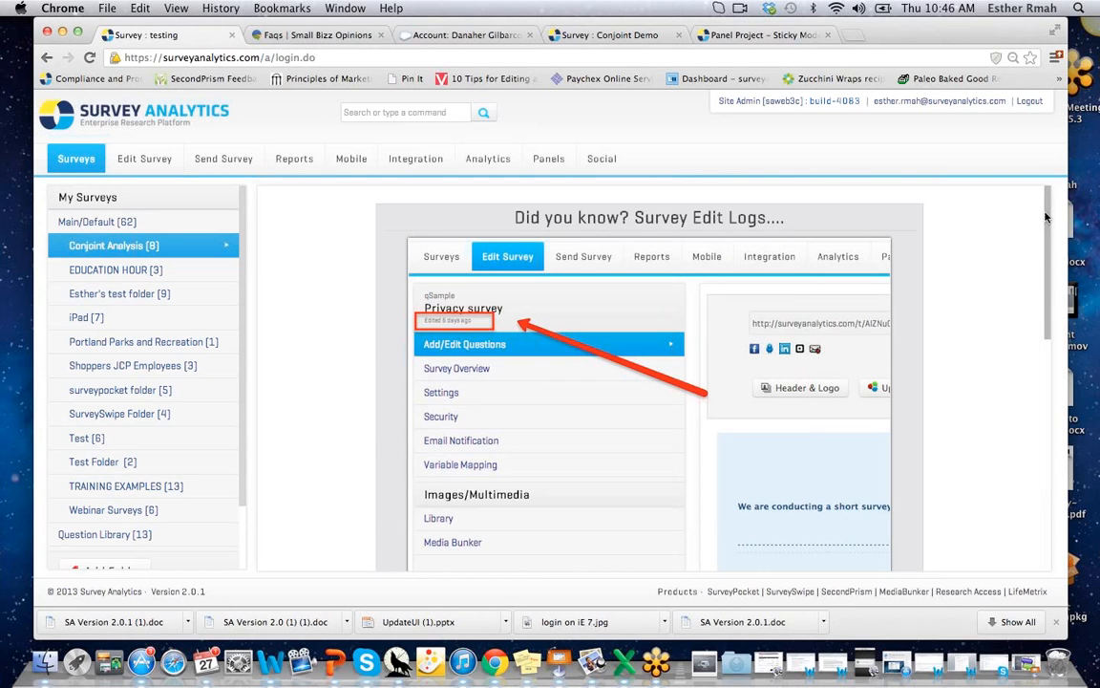
Browse the EDUCATION HOUR folder, then view the Account Overview showing the Partner License and billing.
scroll(1046, 225, "down", 1)
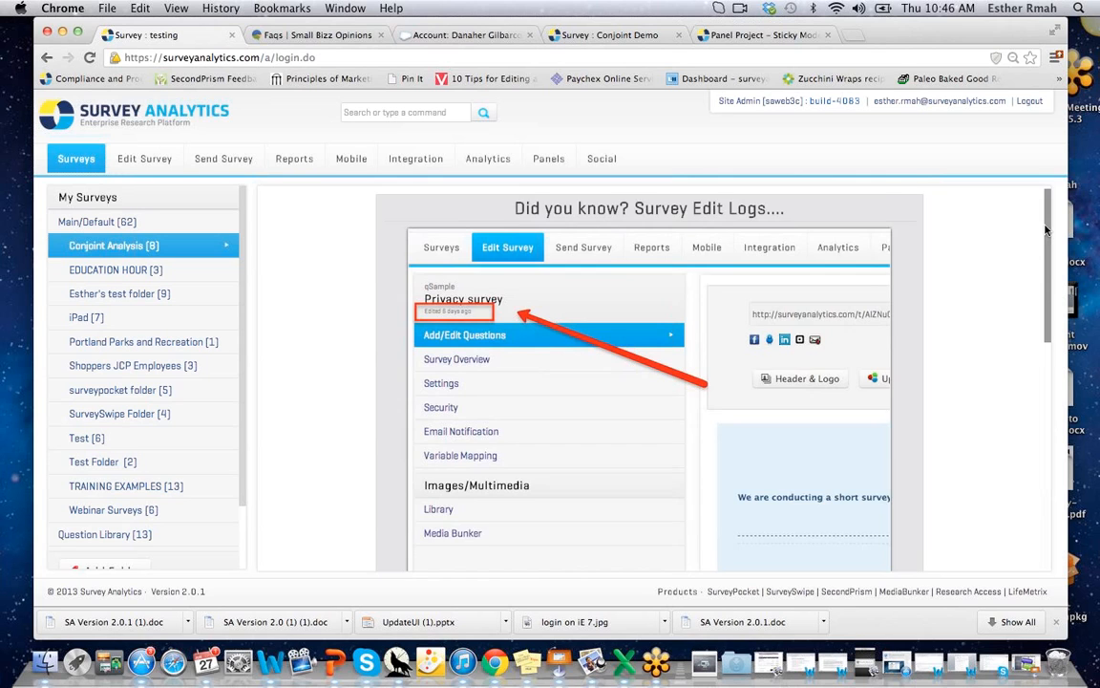
scroll(1046, 230, "down", 3)
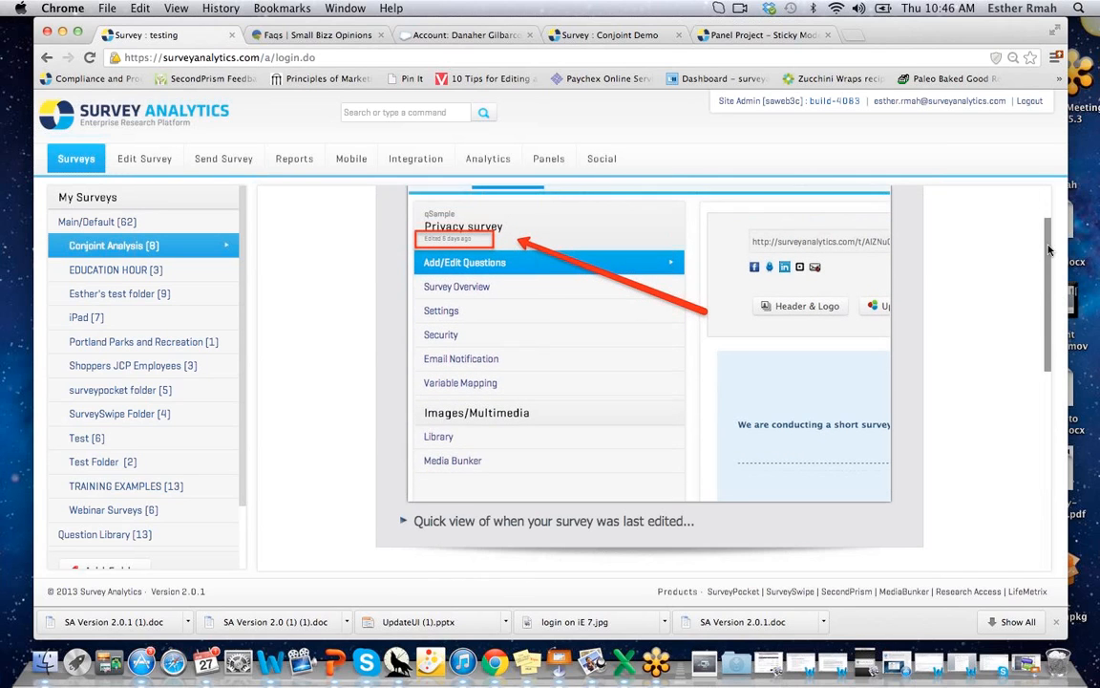
scroll(1050, 260, "down", 1)
scroll(1051, 270, "down", 10)
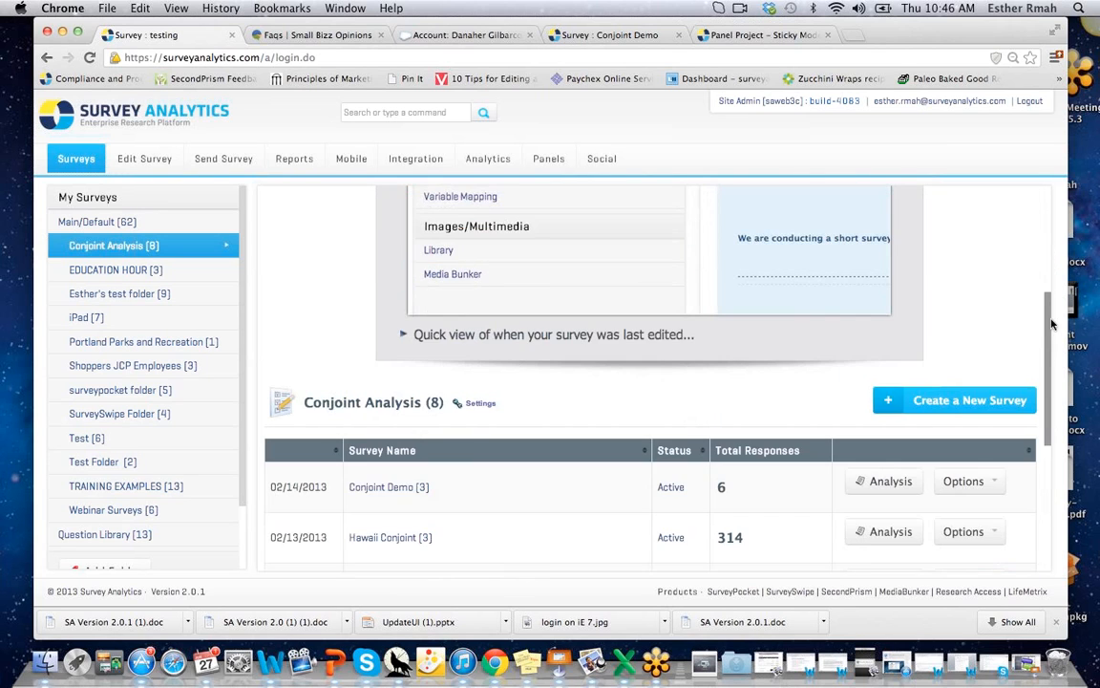
scroll(1046, 261, "up", 12)
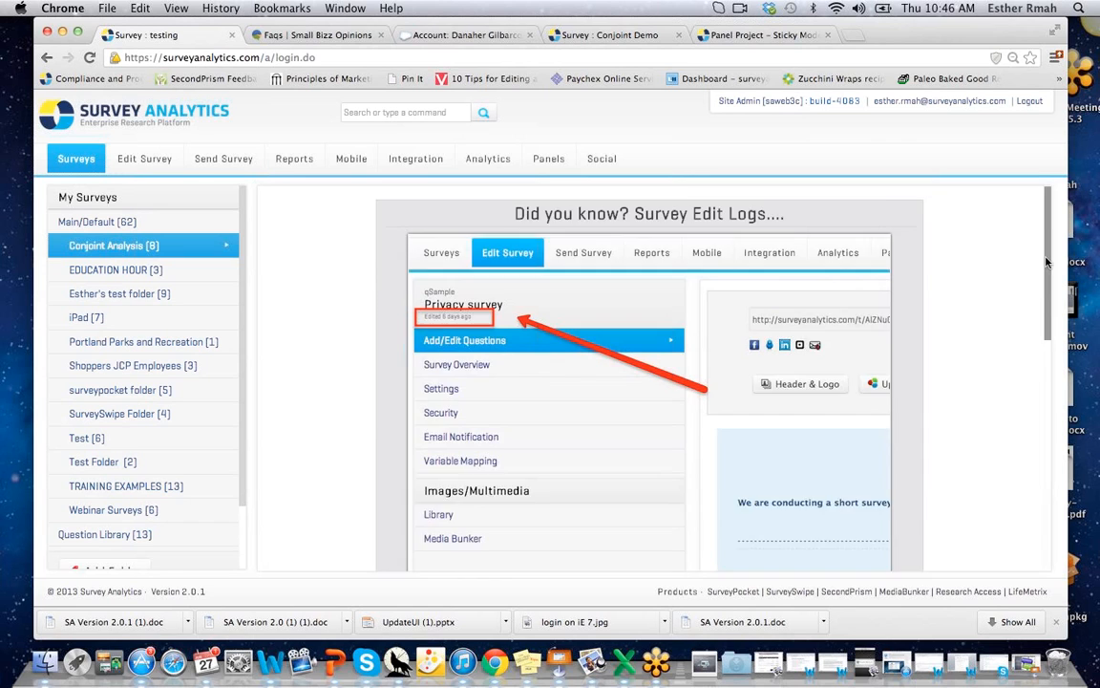
scroll(1048, 276, "down", 12)
left_click_drag(1053, 350, 1048, 216)
left_click(125, 271)
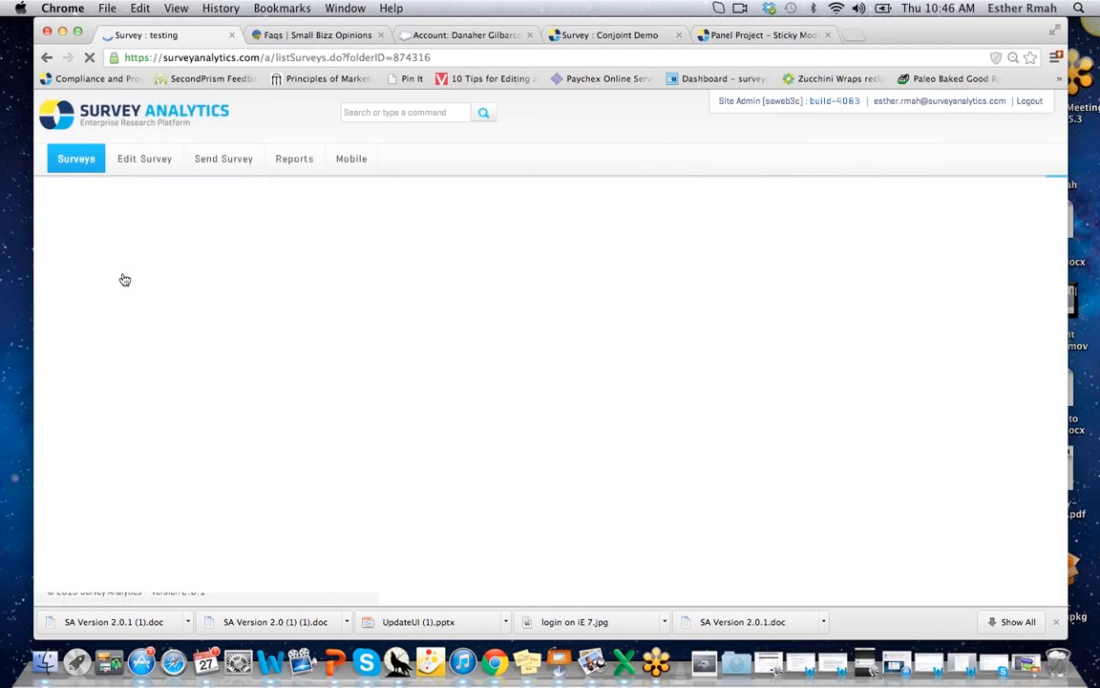
left_click(914, 102)
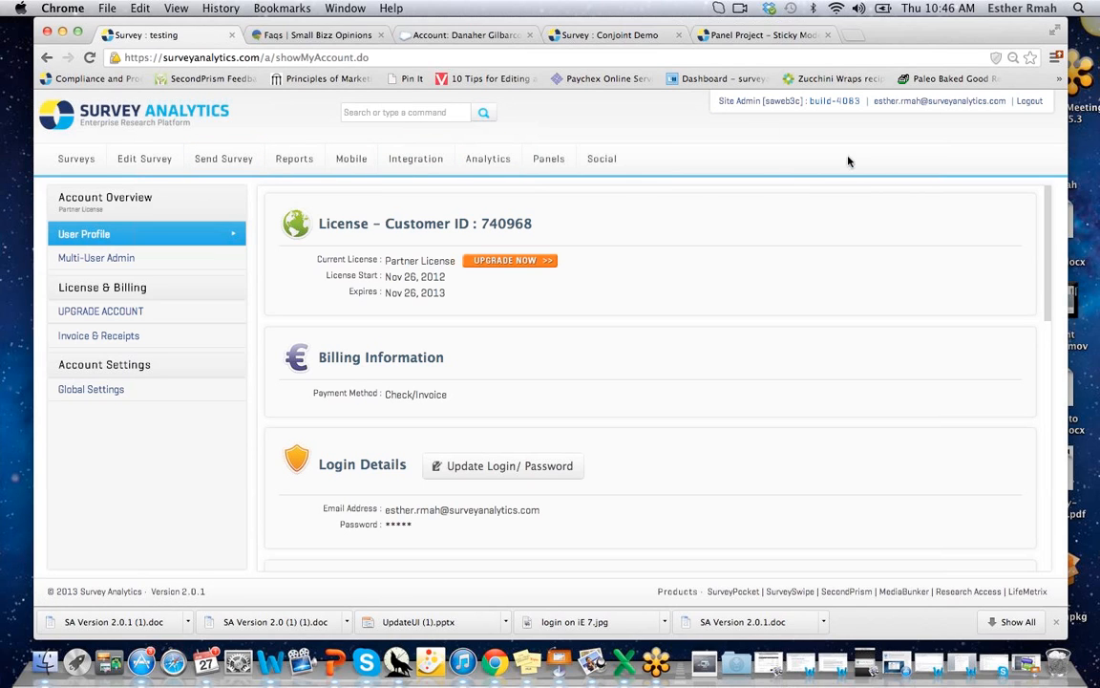
Reopen the testing survey in the Edit Survey view to show its questions.
left_click(137, 164)
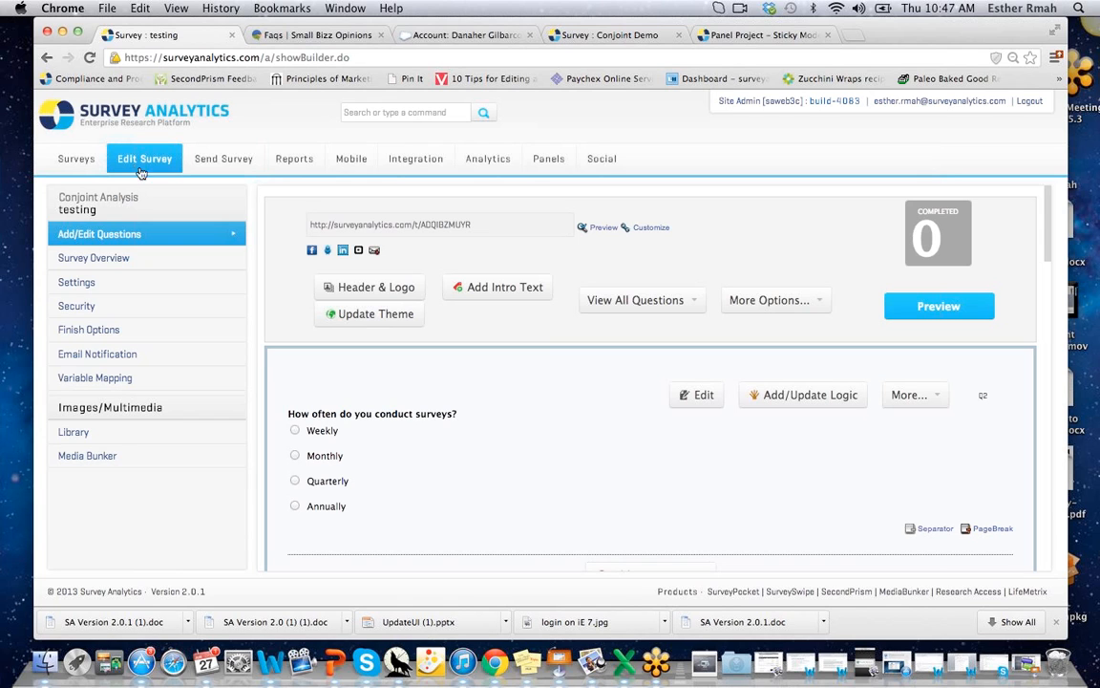
left_click(689, 402)
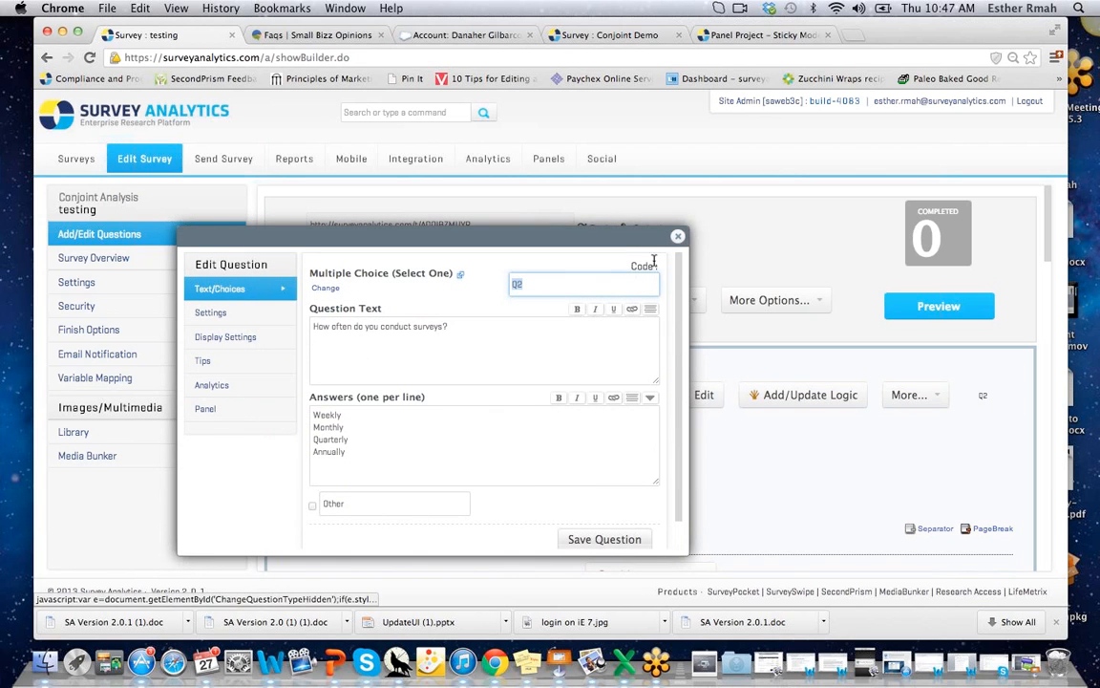
left_click(679, 236)
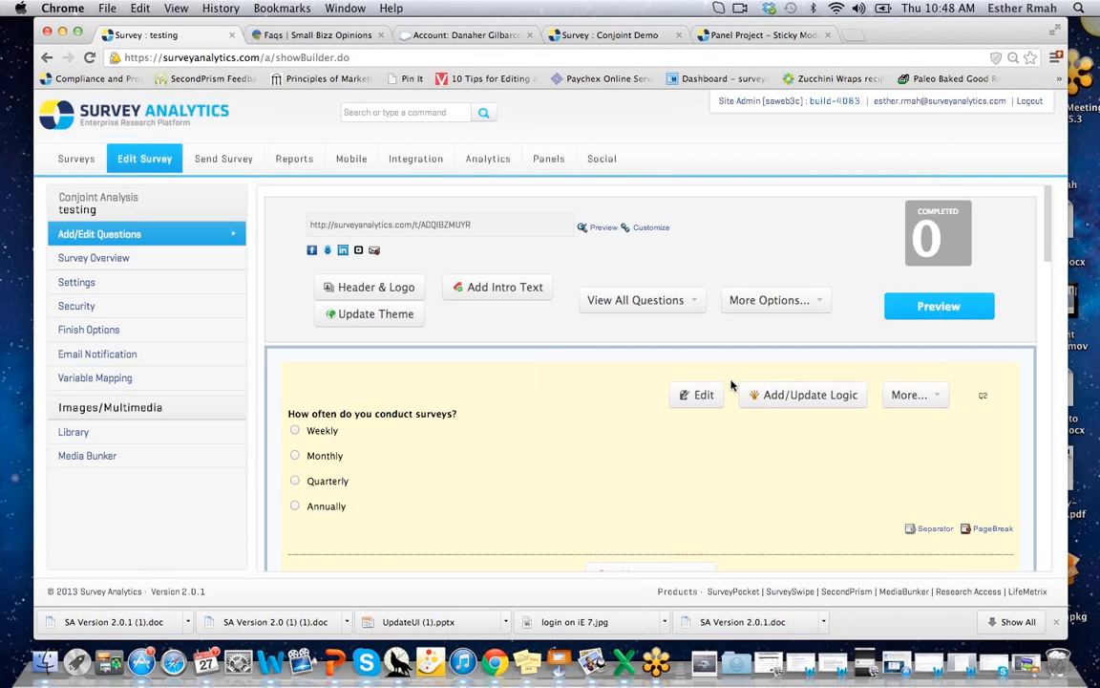
Show more options for the Q2 survey-frequency question, then make Keynote the active application.
left_click(910, 394)
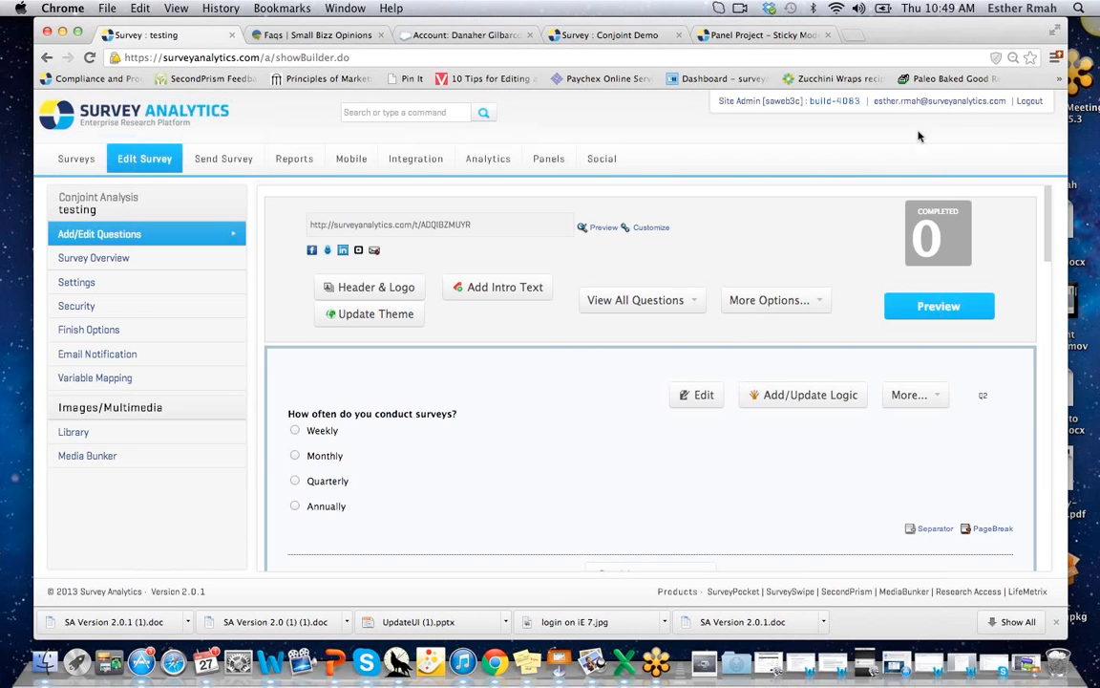
left_click(560, 669)
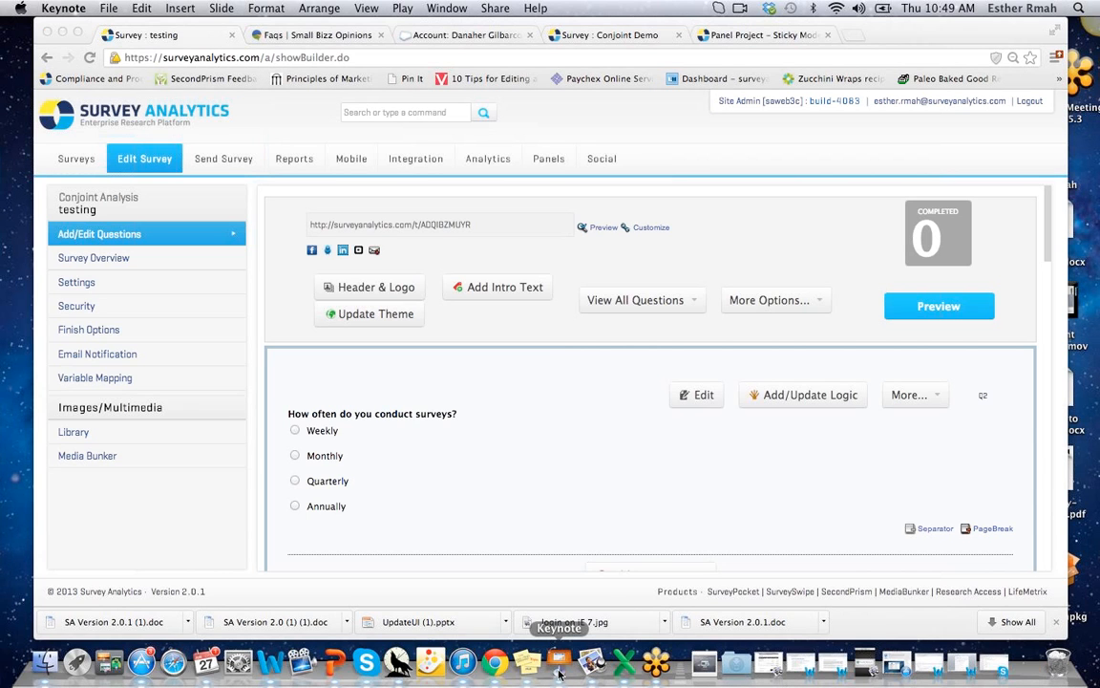